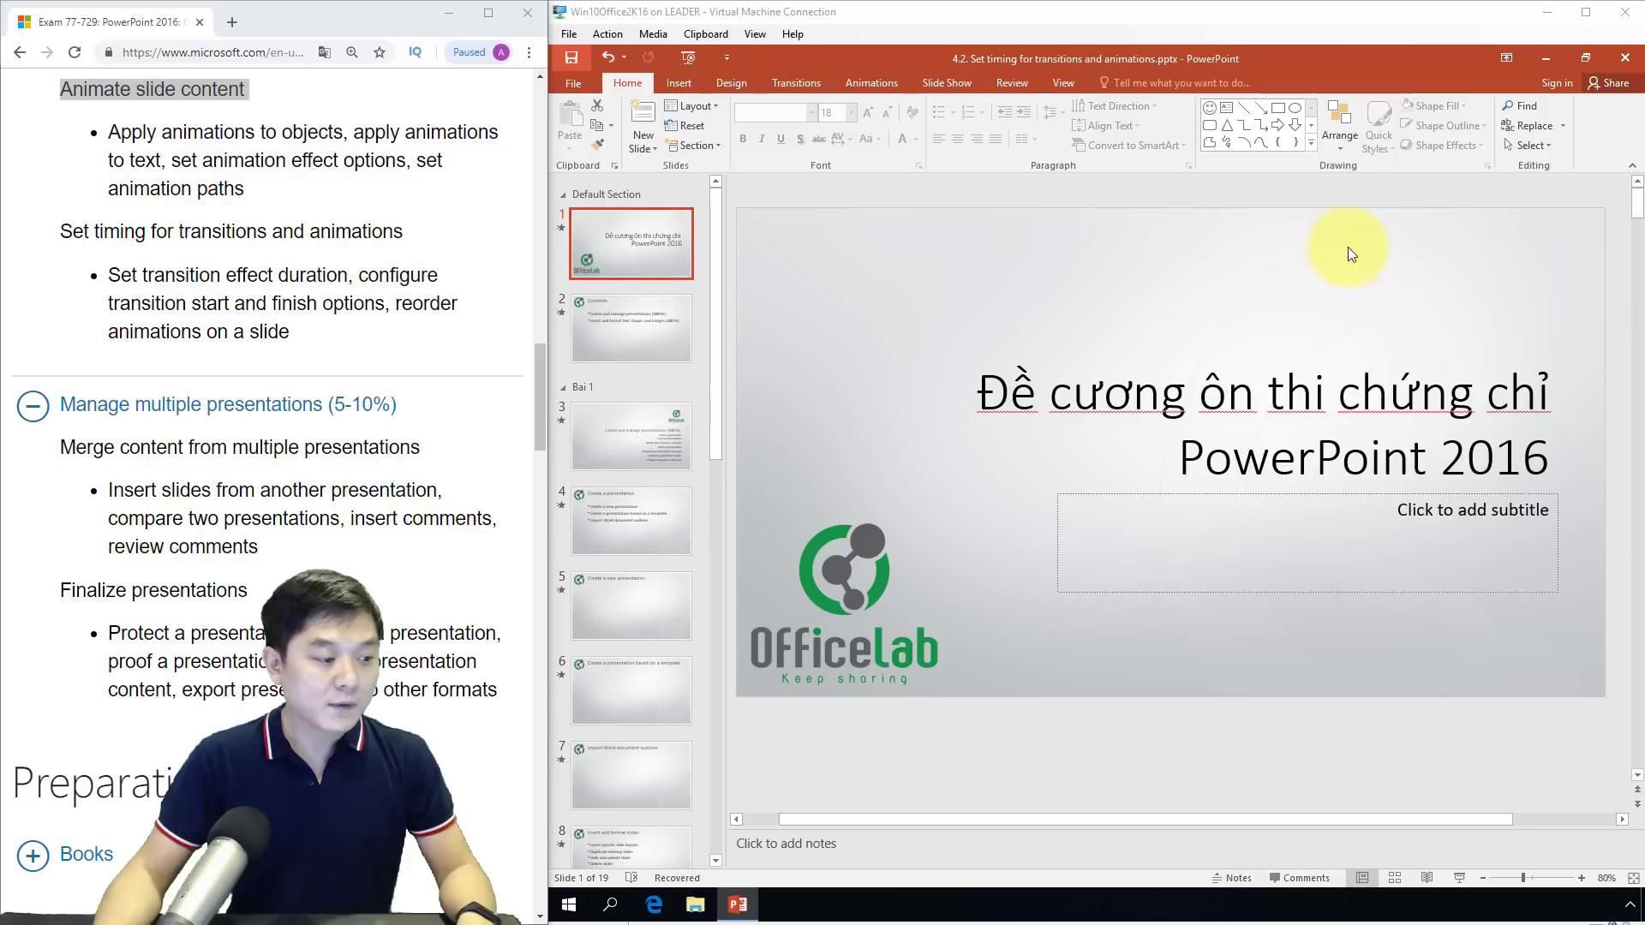
# Clear the old highlight and highlight 'Apply animations to objects' under Animate slide content
pyautogui.click(155, 100)
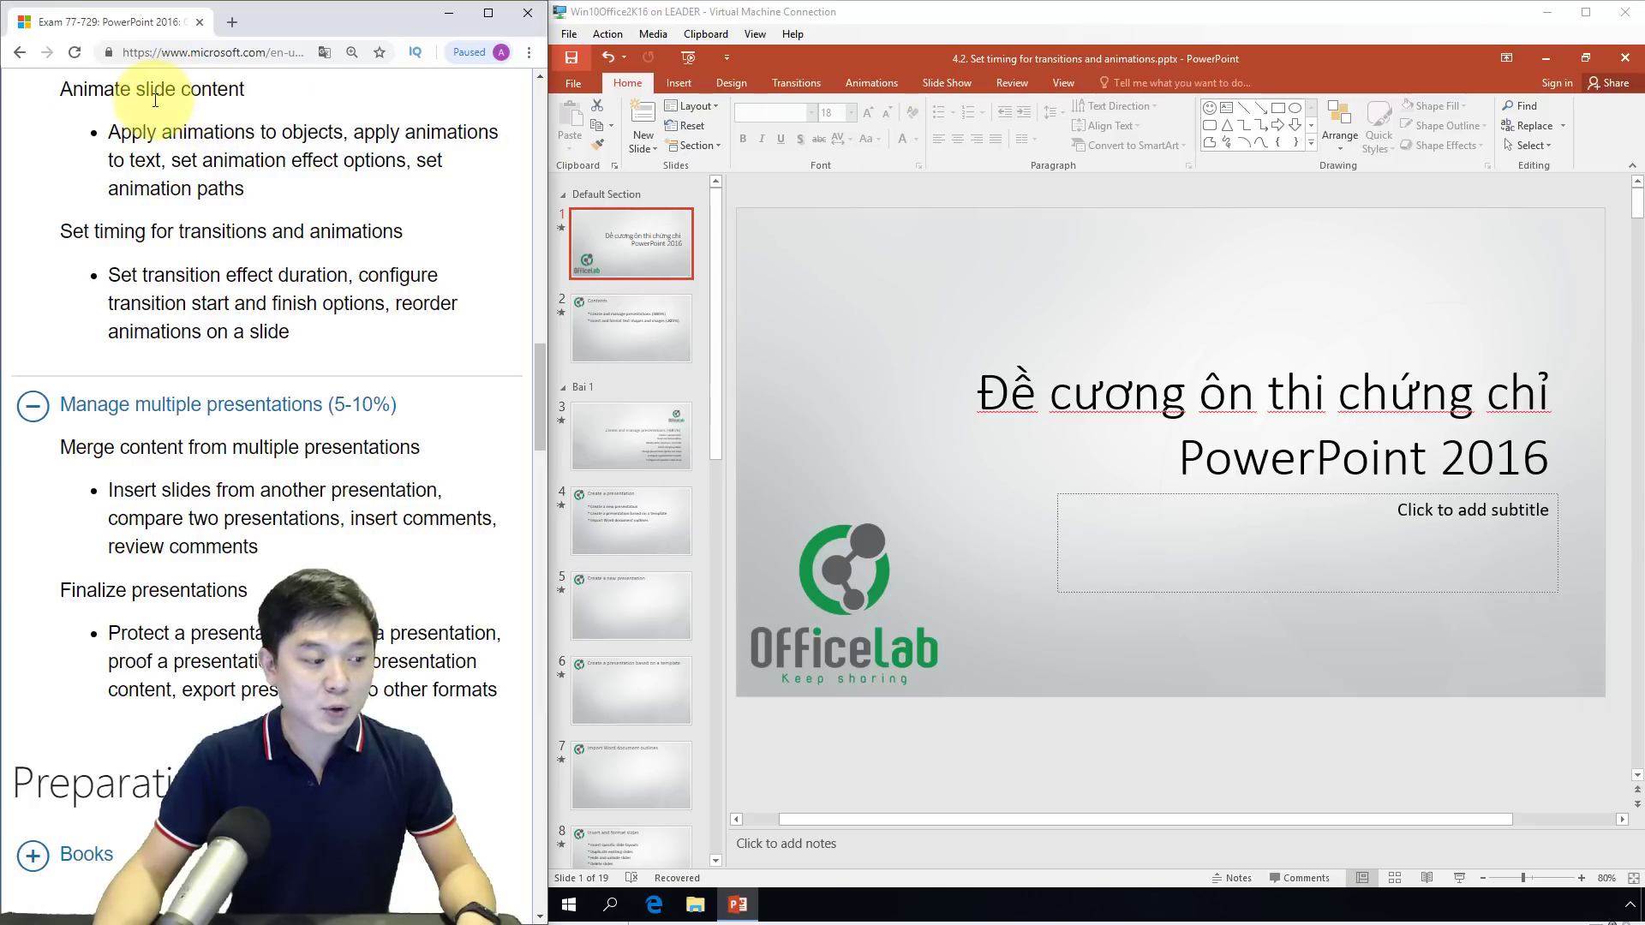
pyautogui.tripleClick(85, 89)
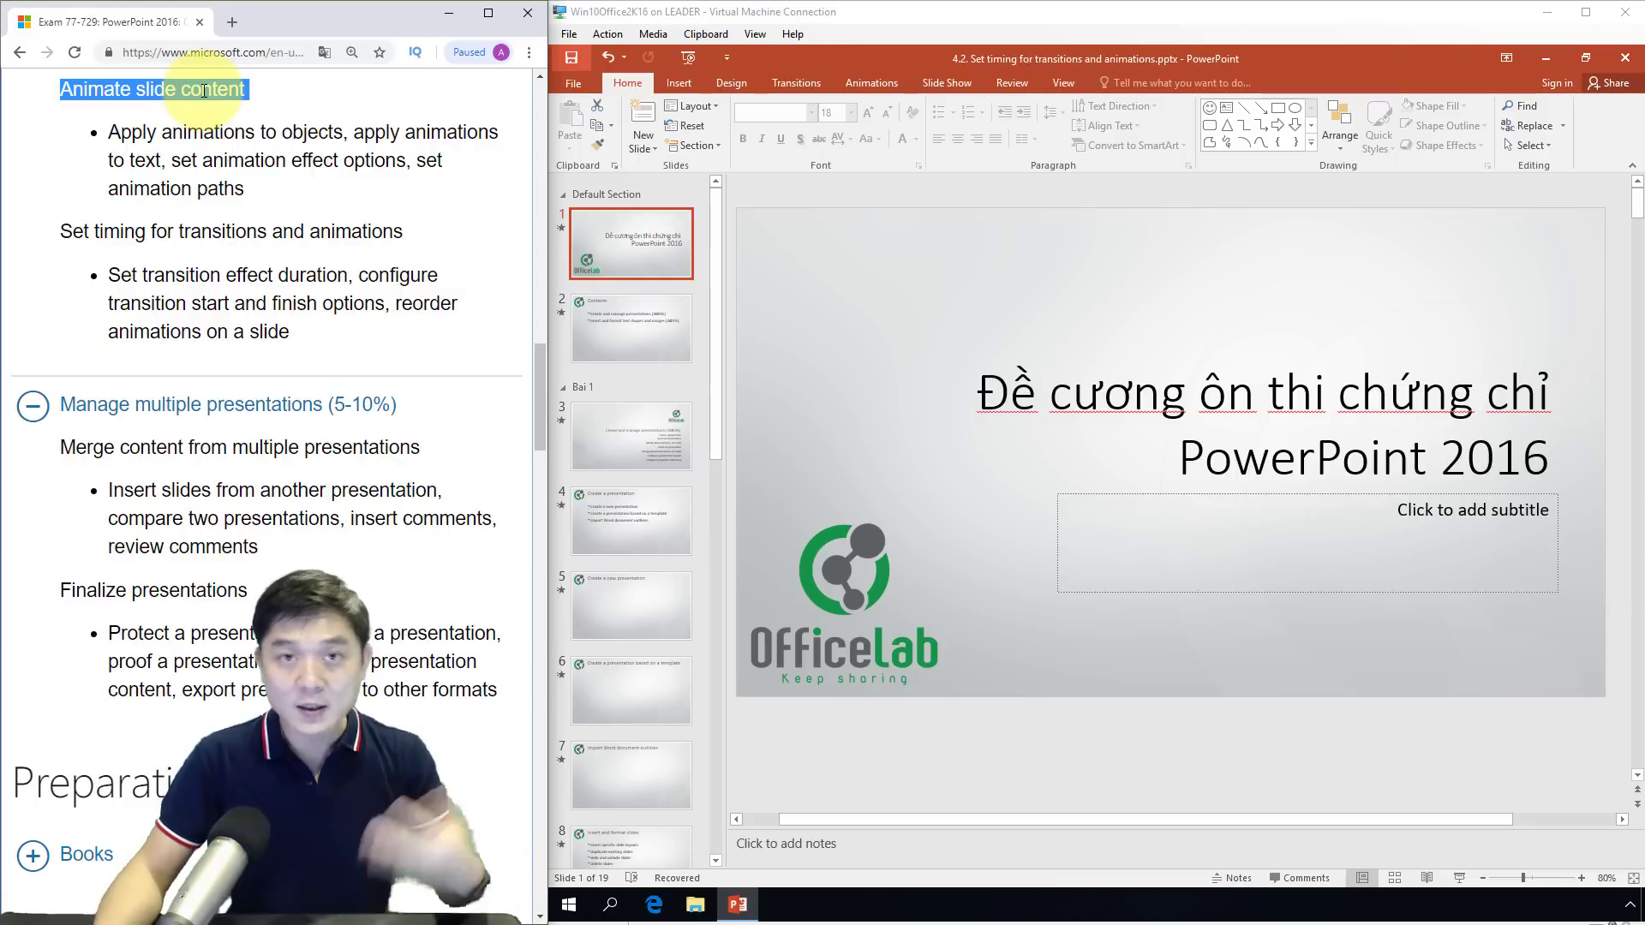
pyautogui.click(114, 131)
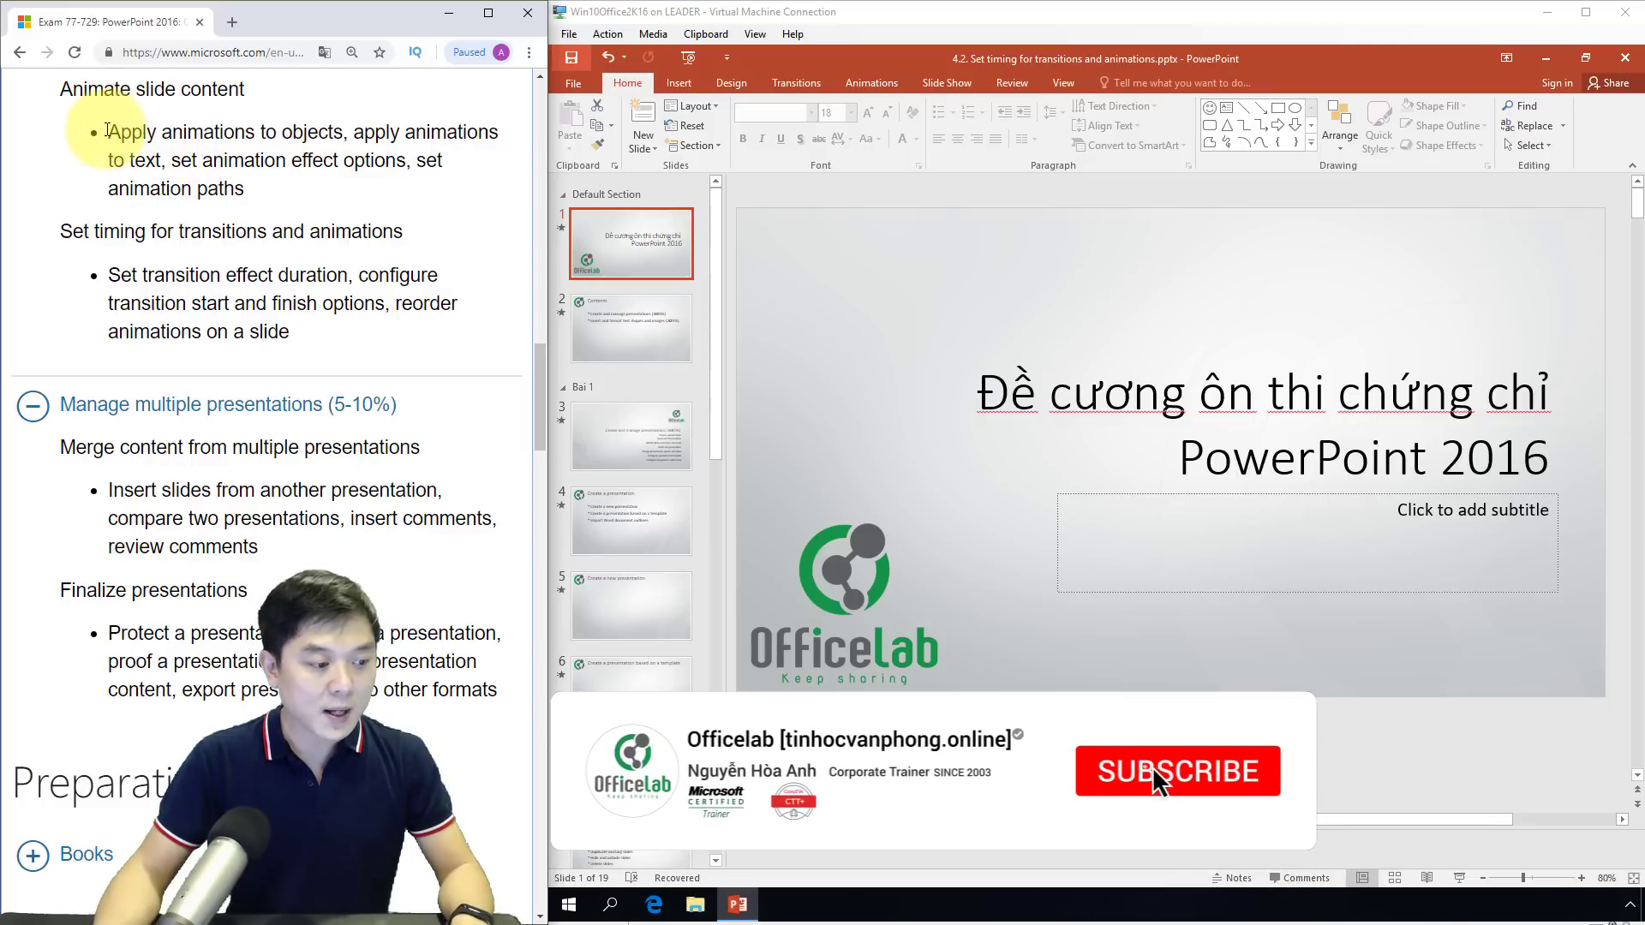
pyautogui.moveTo(108, 131); pyautogui.dragTo(329, 131)
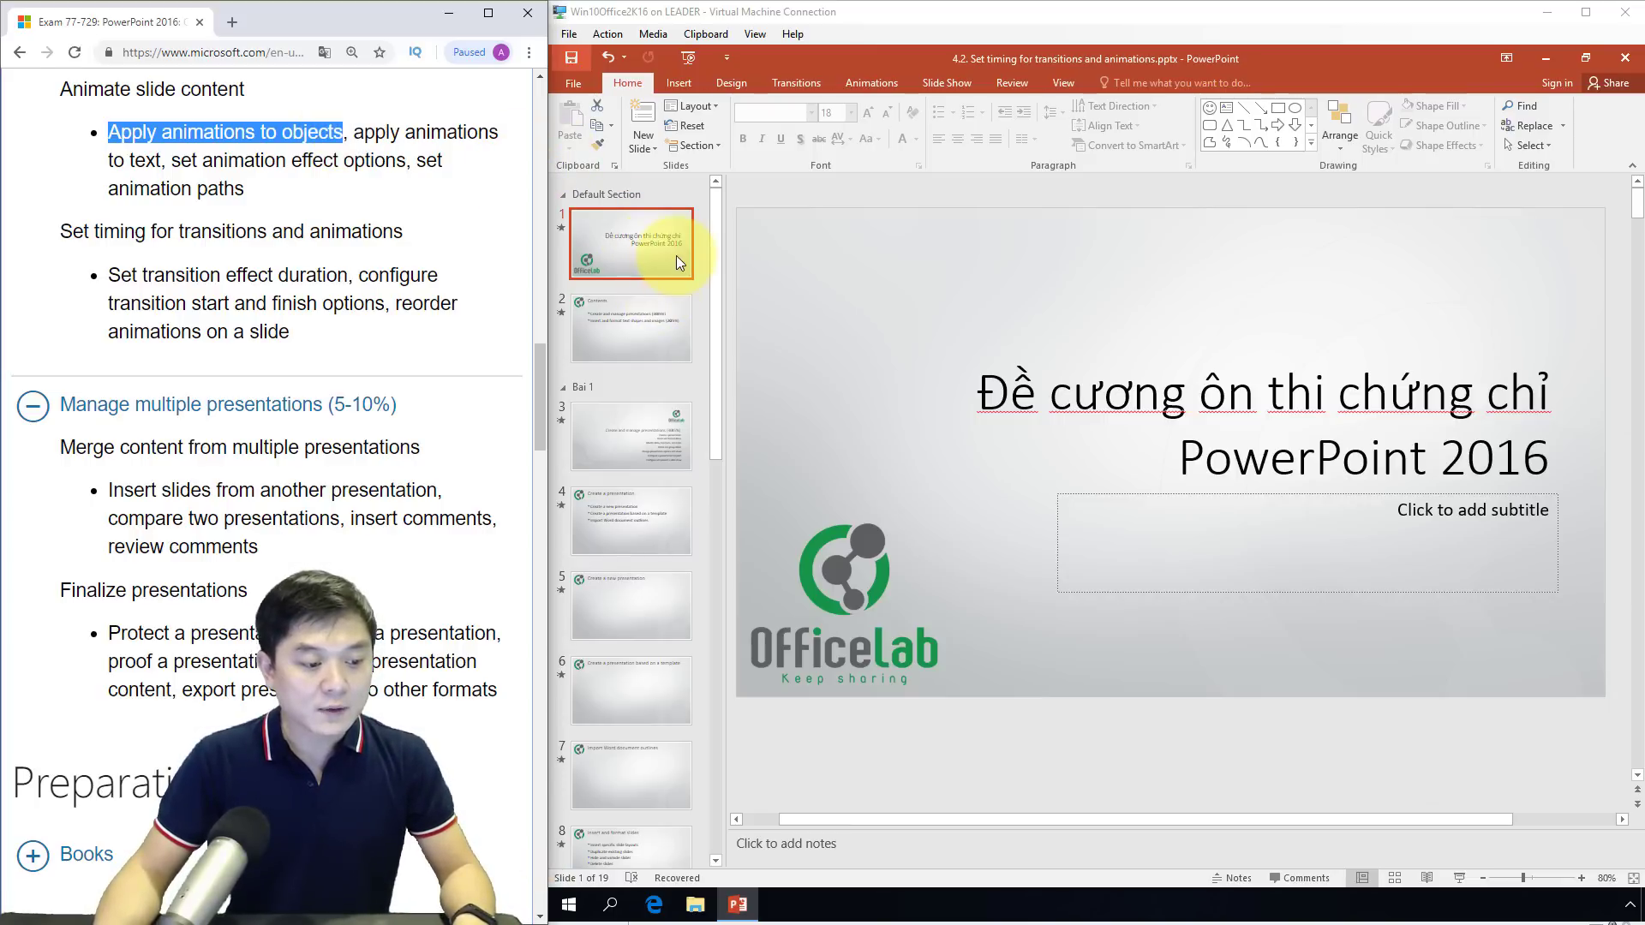
# Draw a Smiley Face shape, about 1.76 inches square, in the lower left of slide 2
pyautogui.click(623, 326)
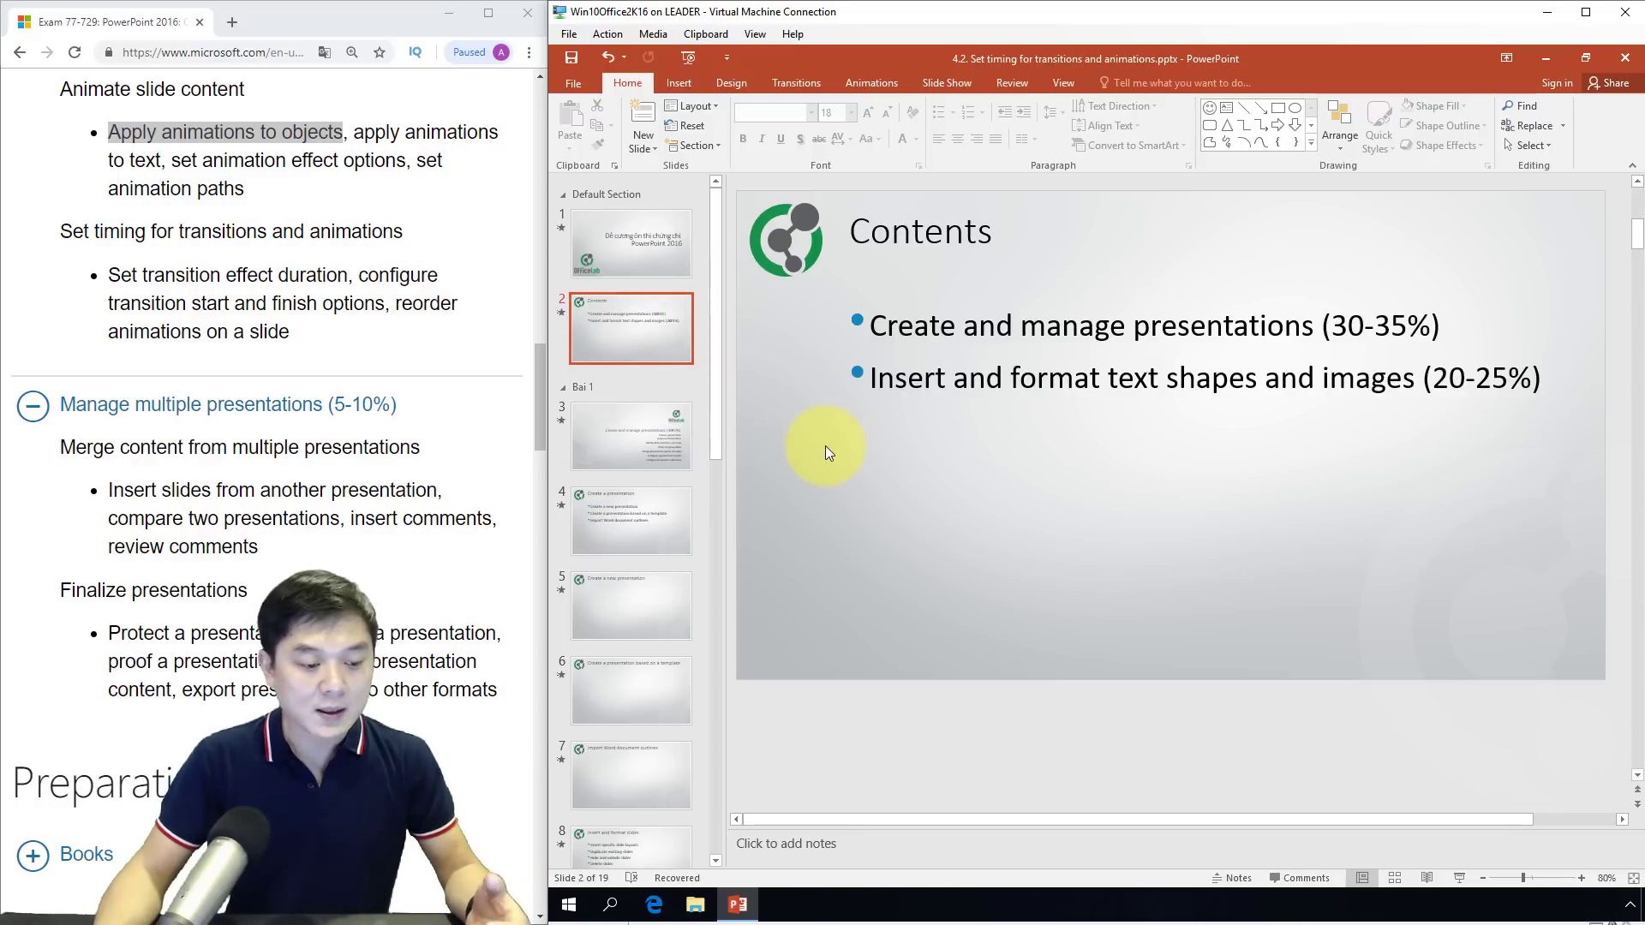
pyautogui.click(678, 83)
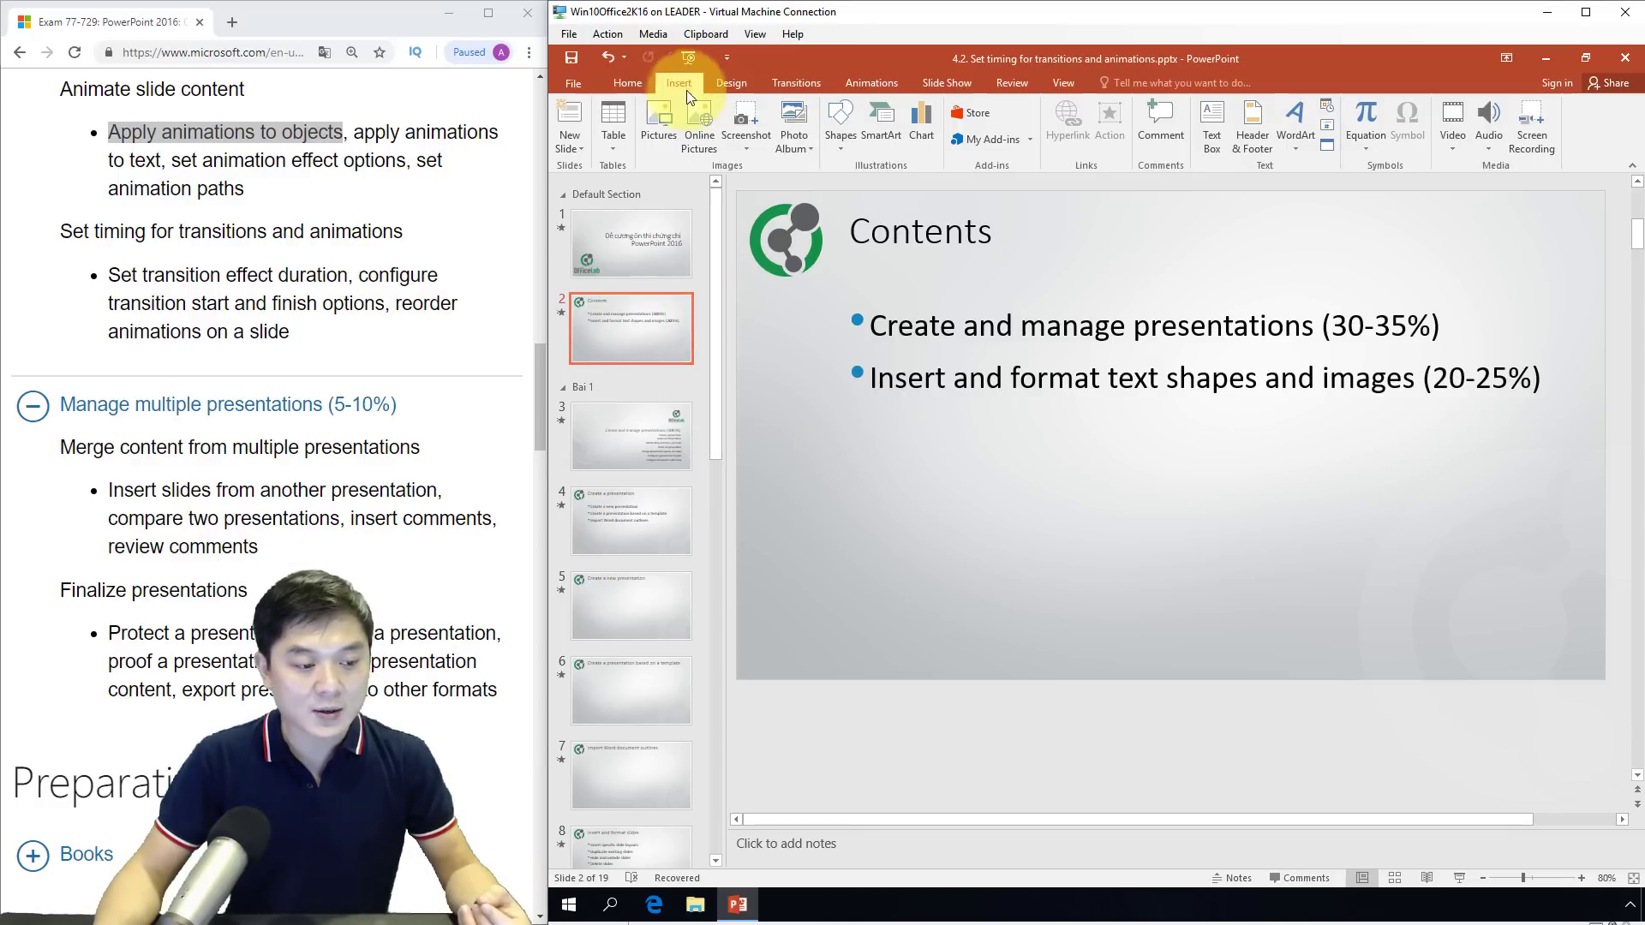
pyautogui.click(840, 137)
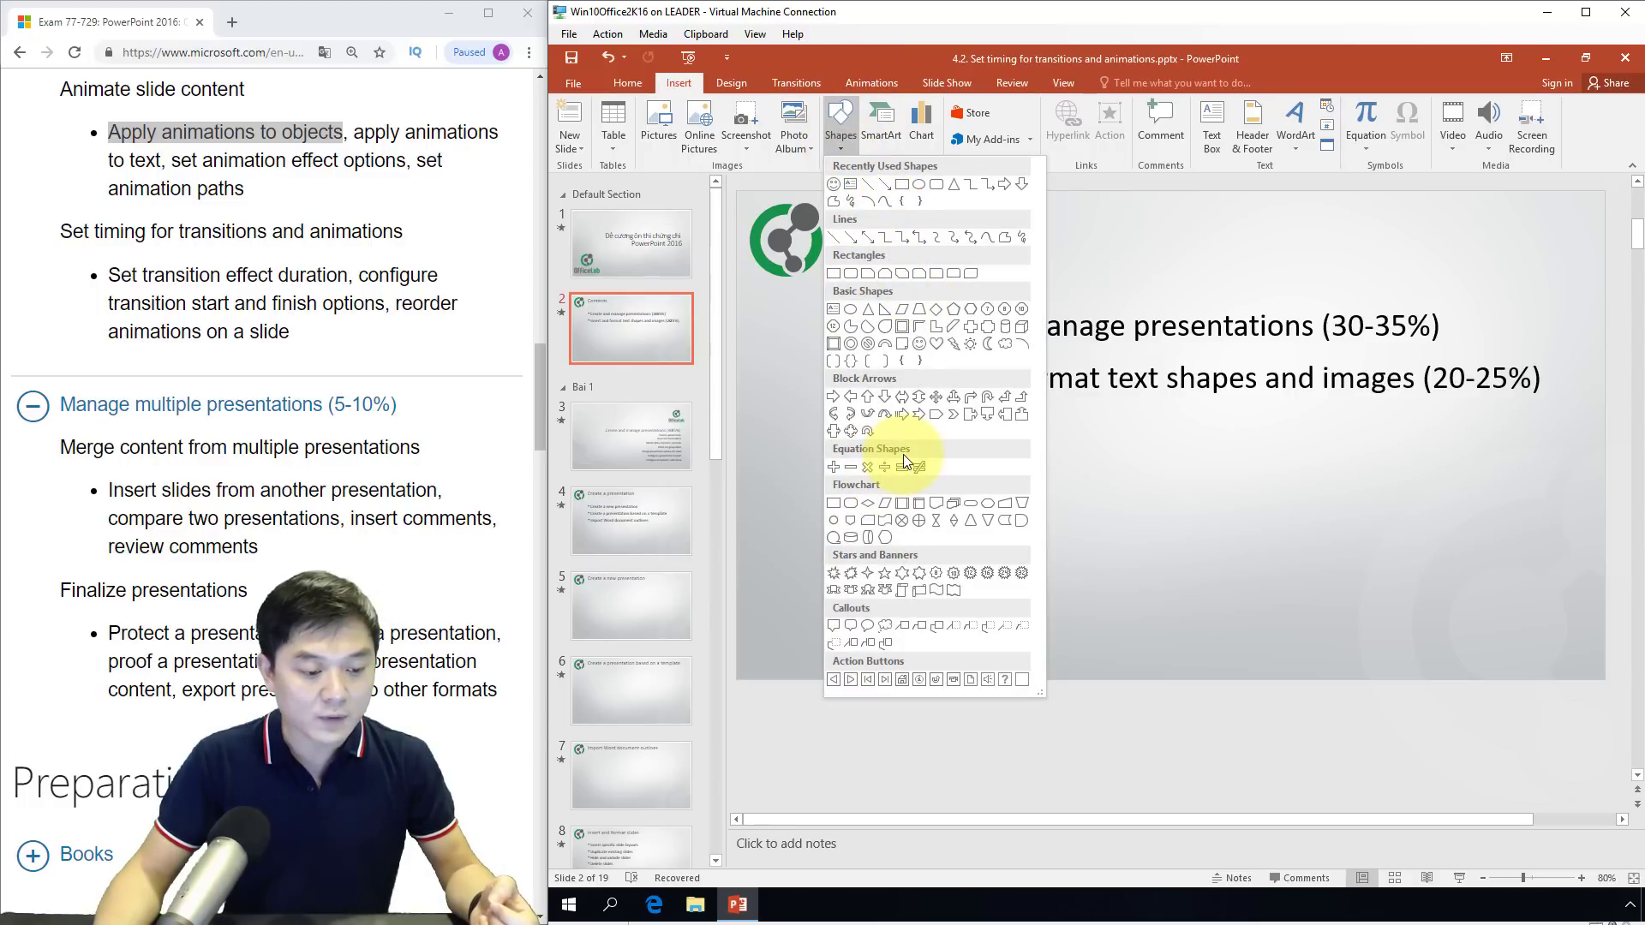
pyautogui.click(924, 341)
pyautogui.moveTo(806, 503); pyautogui.dragTo(920, 605)
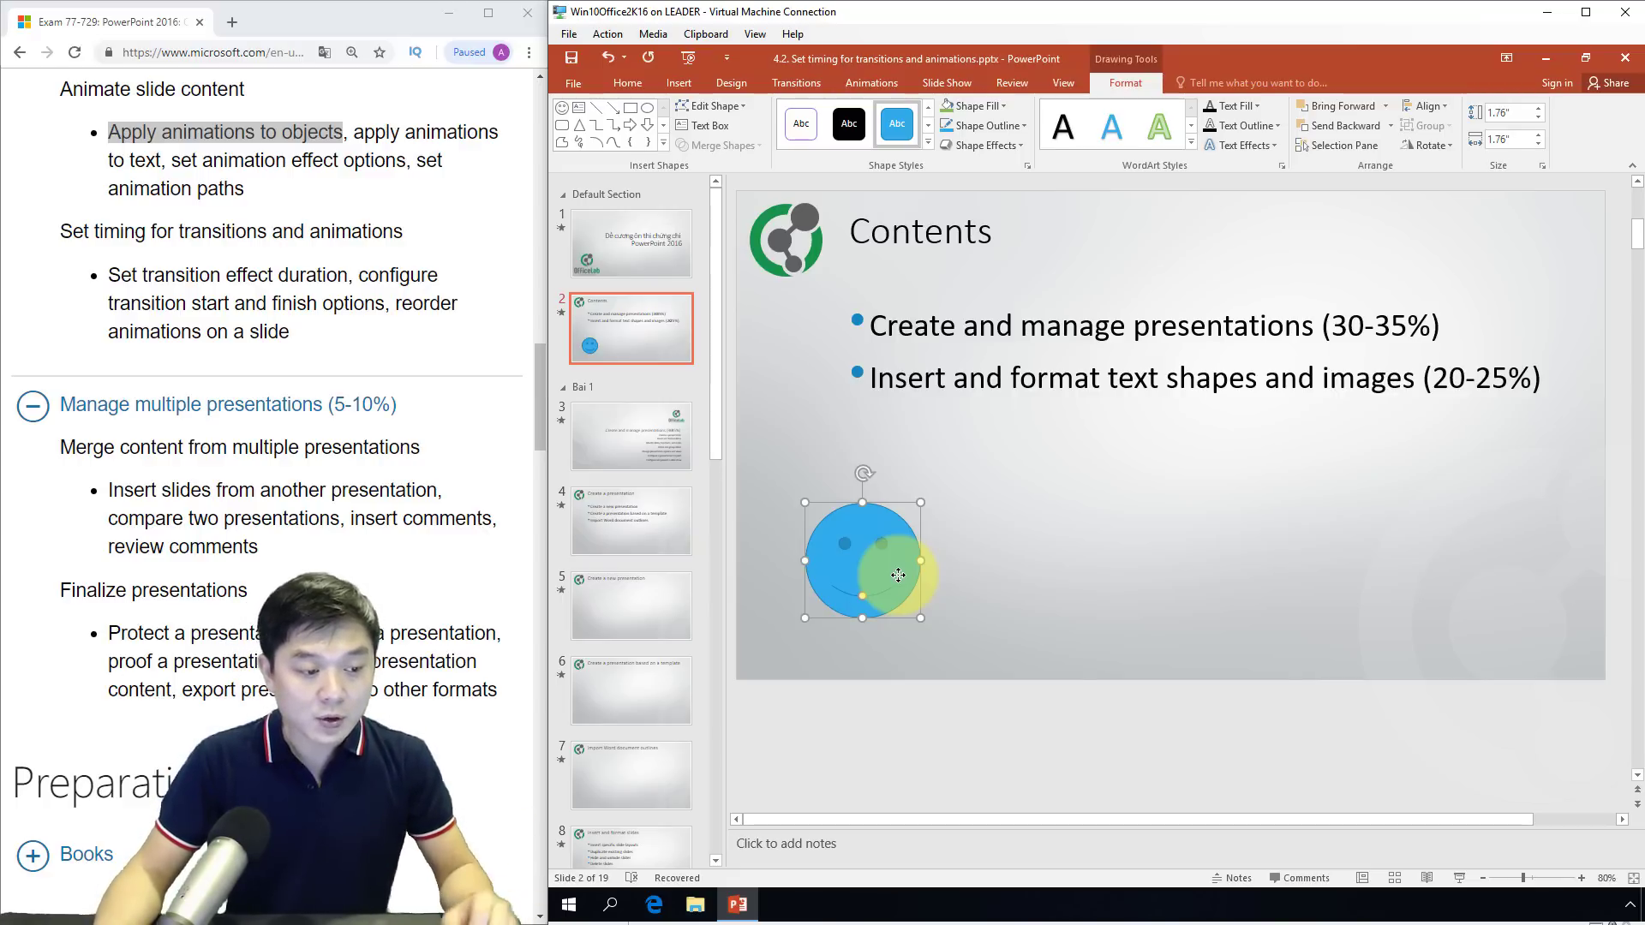
# Browse the Animations gallery from the Emphasis effects back to the Entrance effects
pyautogui.click(854, 82)
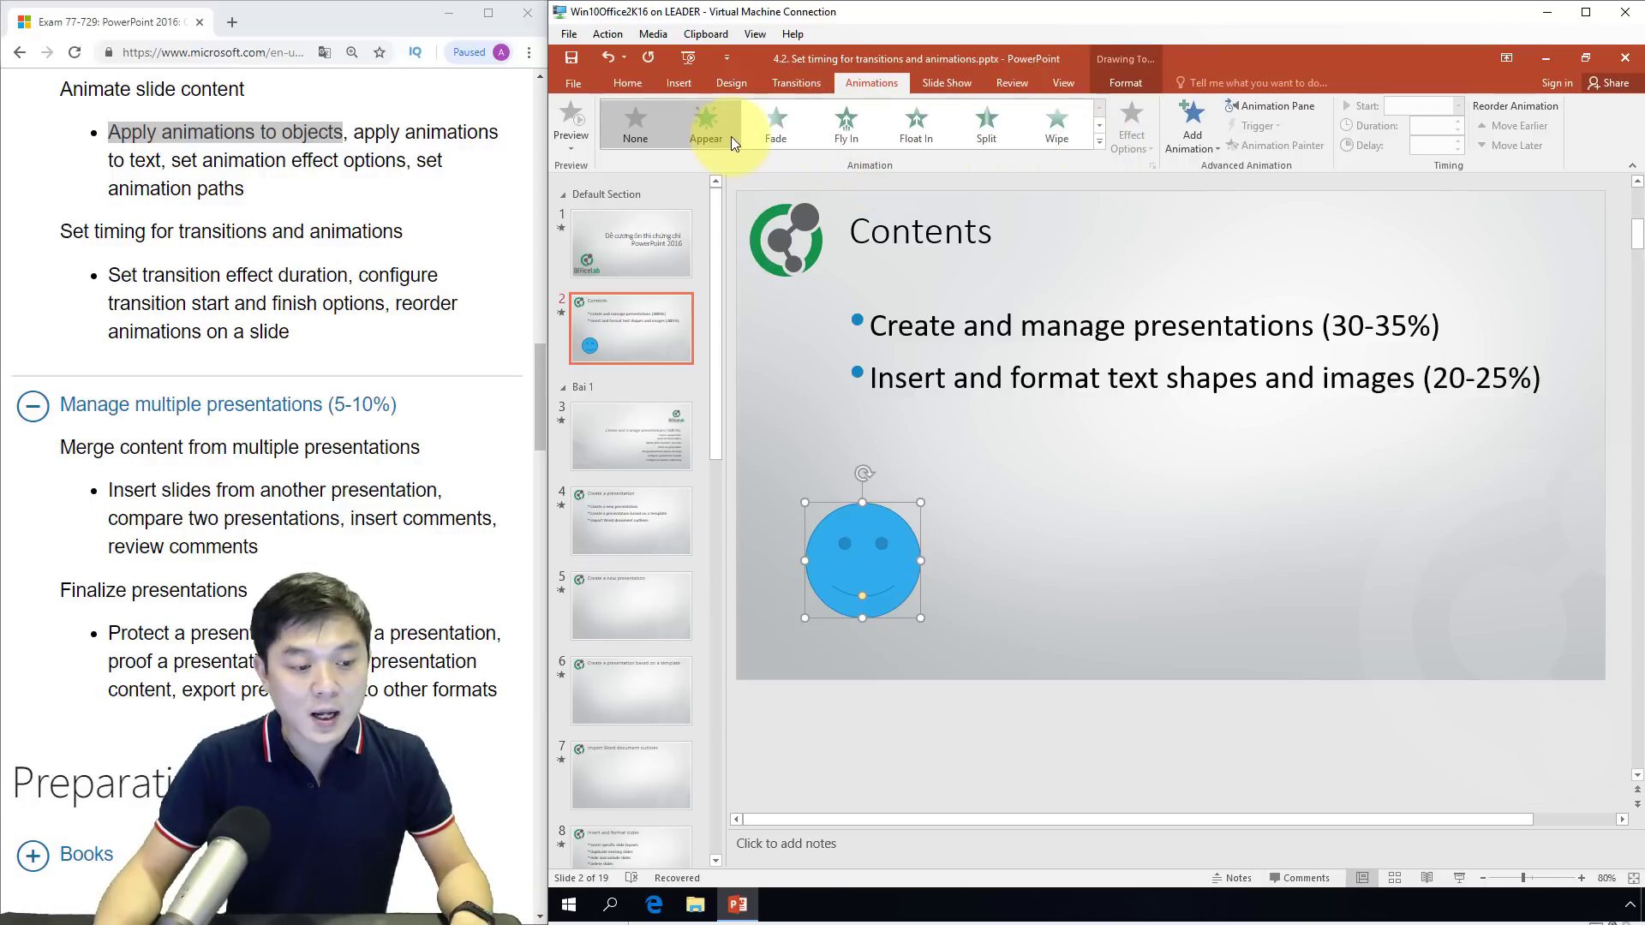
pyautogui.click(1100, 130)
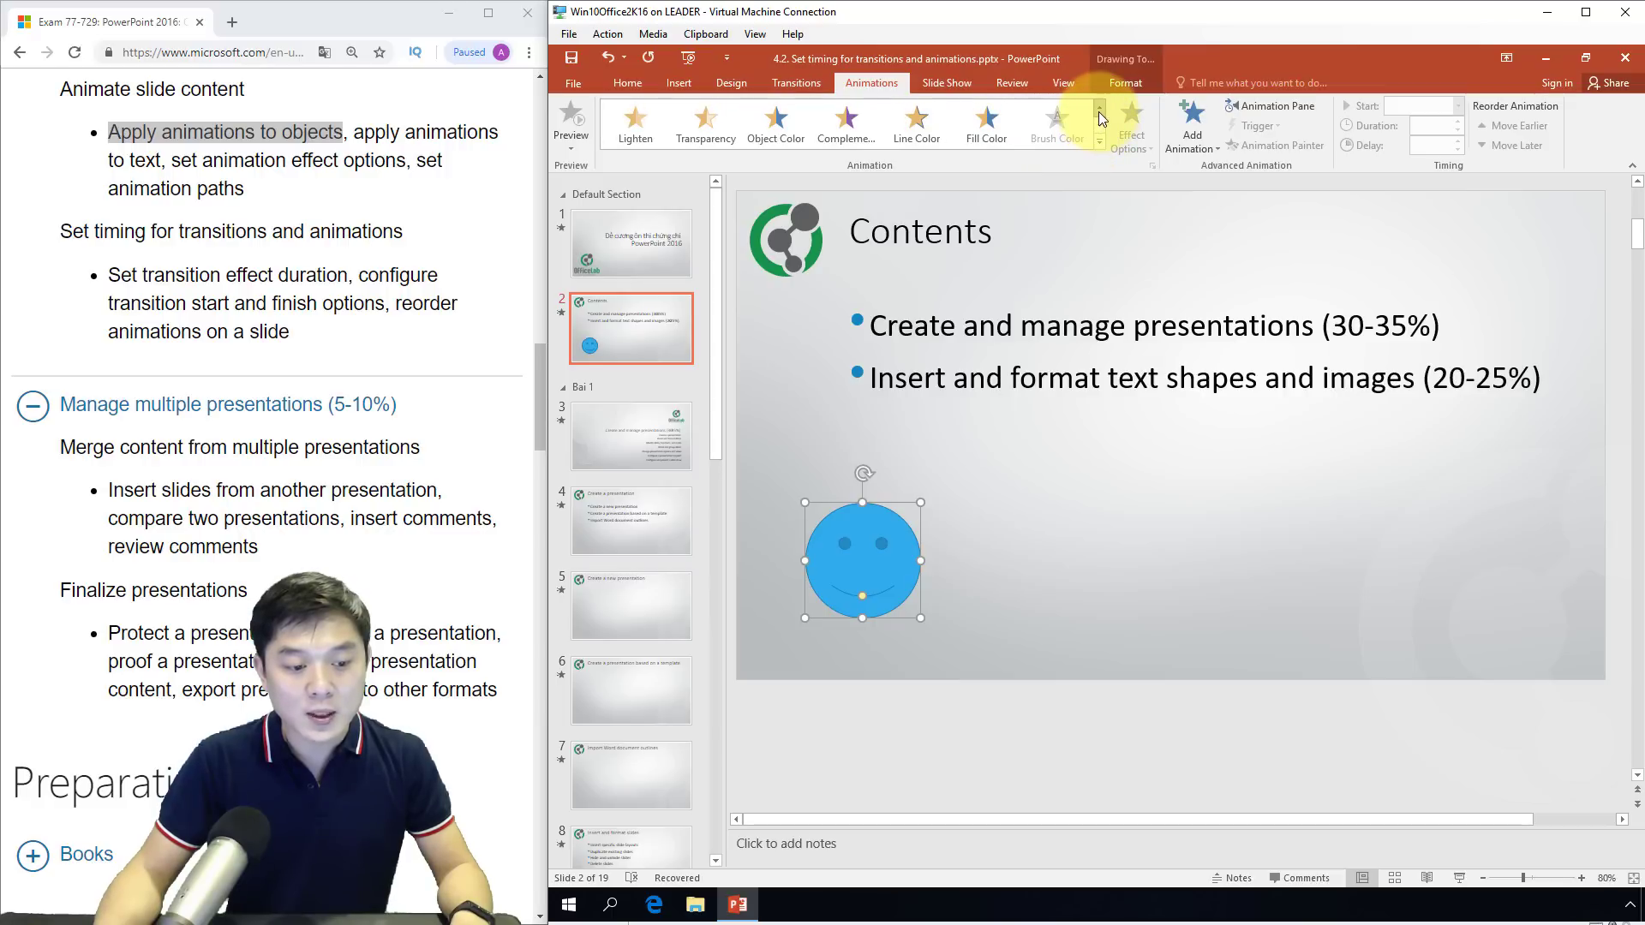
pyautogui.click(1100, 111)
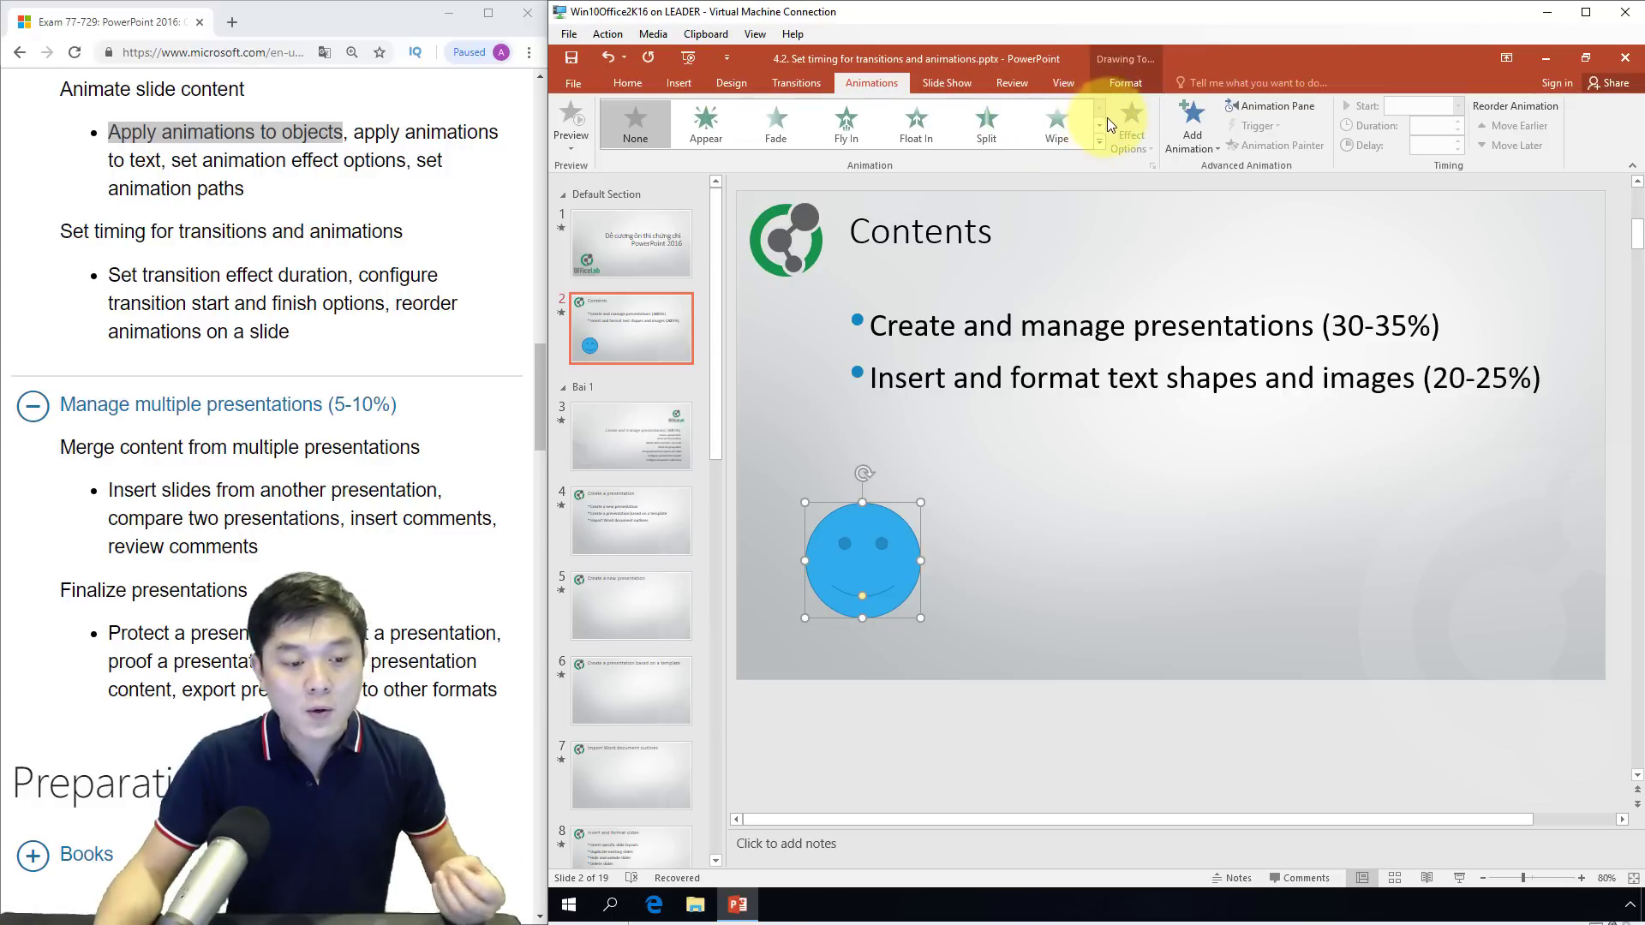
# Expand the Animations gallery into its full dropdown of effects for the smiley face
pyautogui.click(1100, 144)
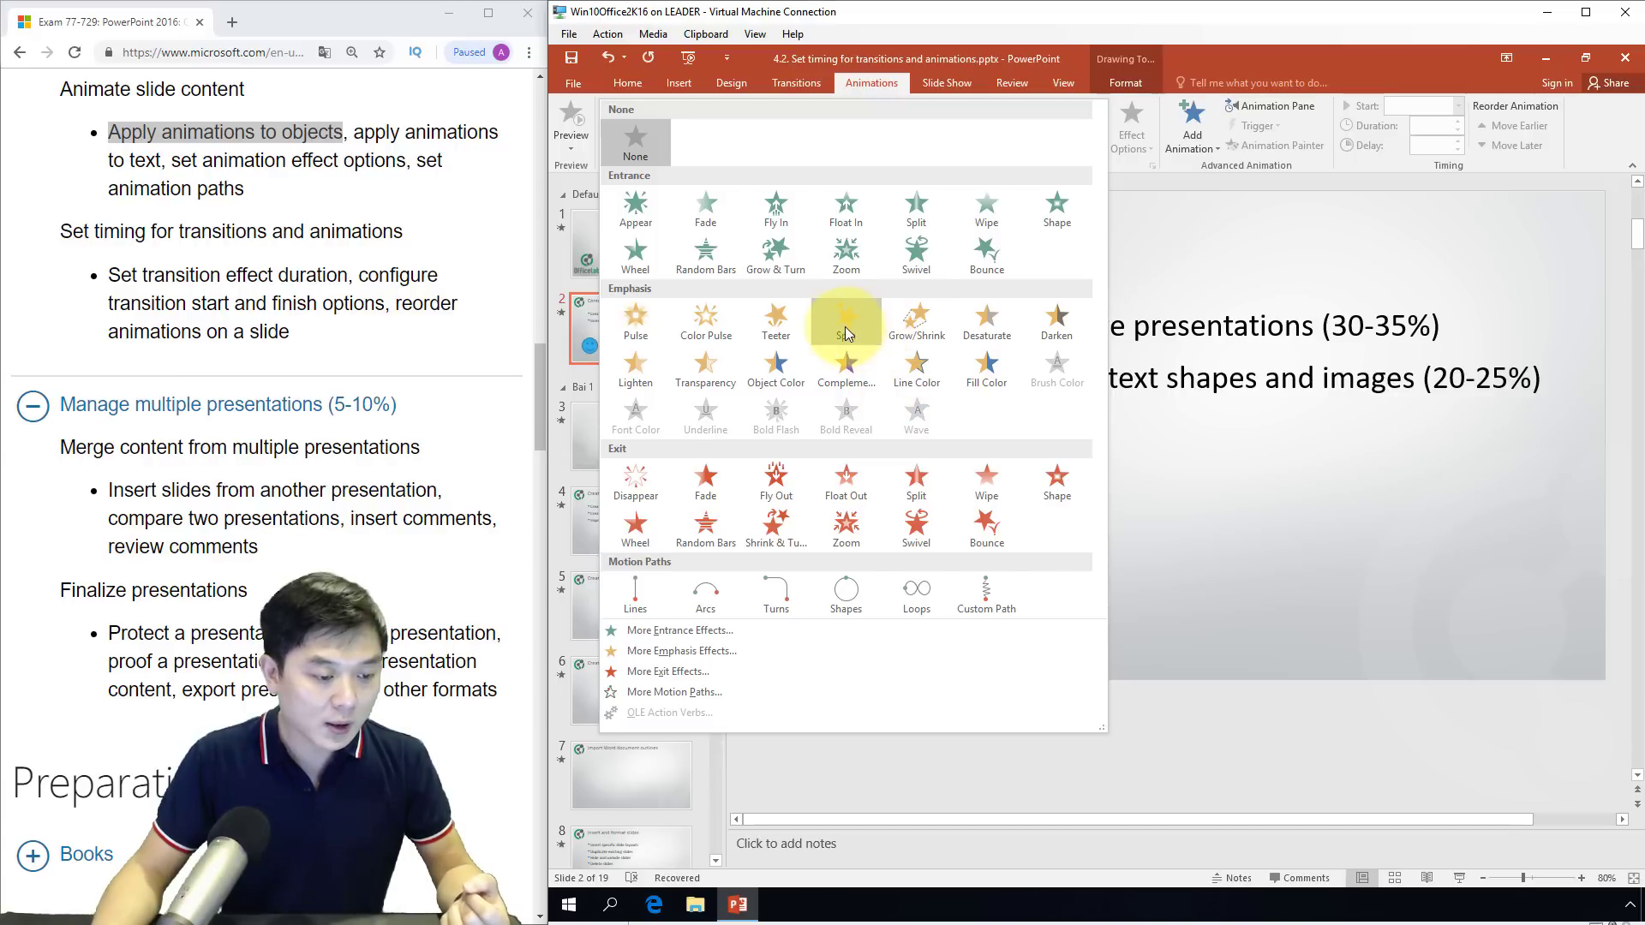
# Apply the Zoom entrance to the smiley face and show the Animation Pane
pyautogui.click(841, 269)
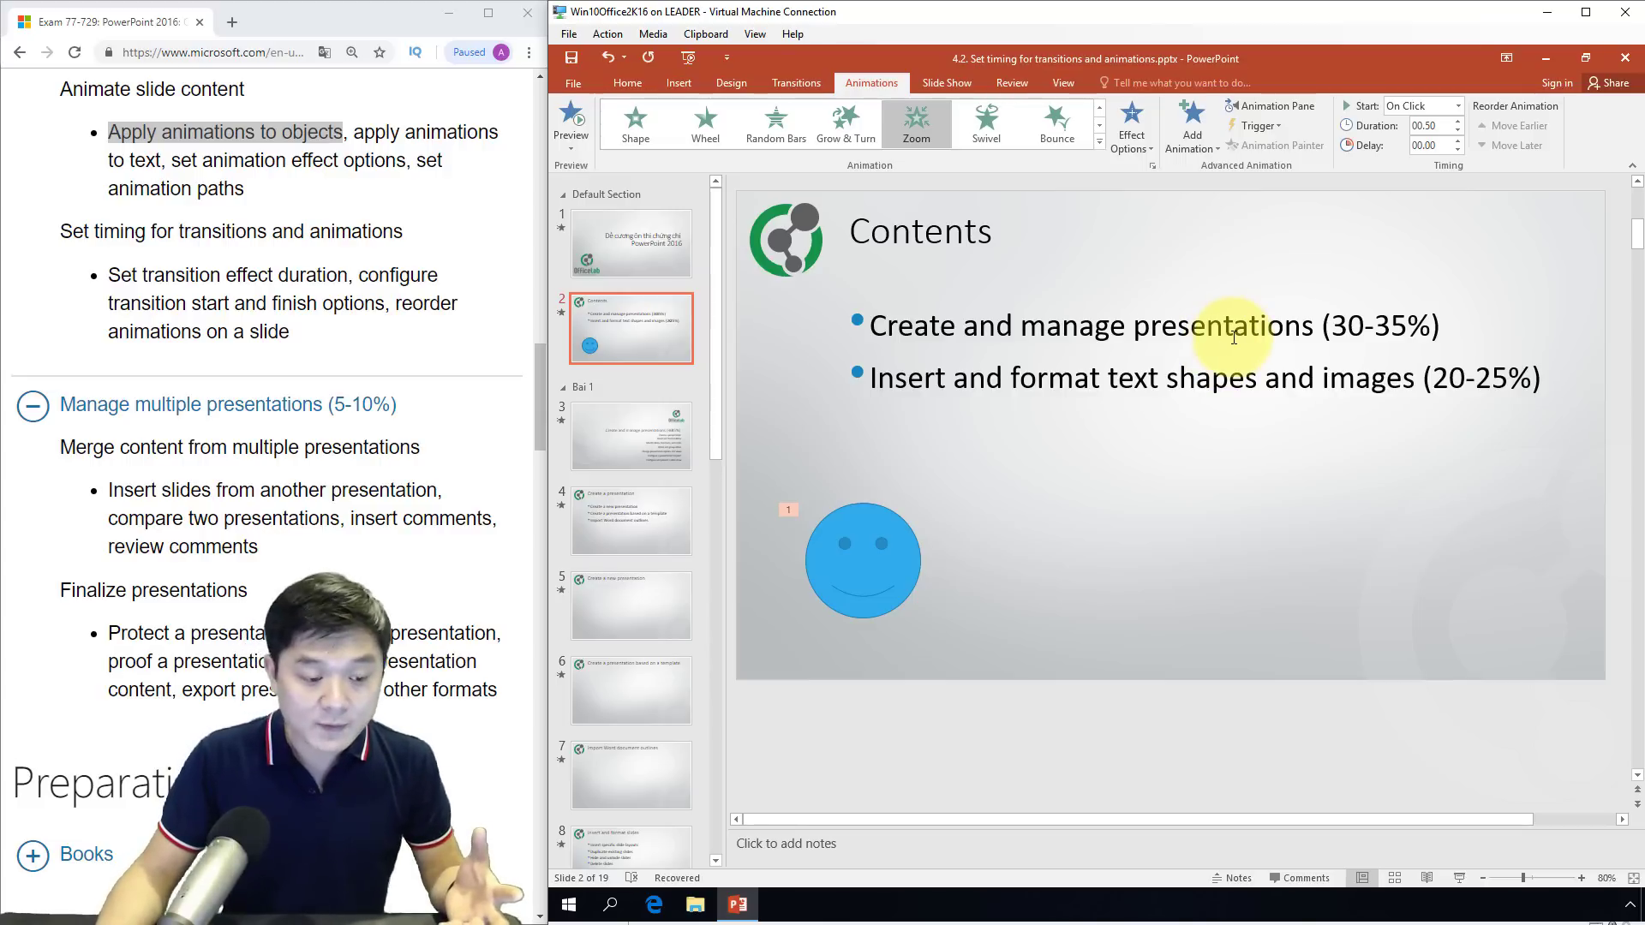
pyautogui.click(1292, 106)
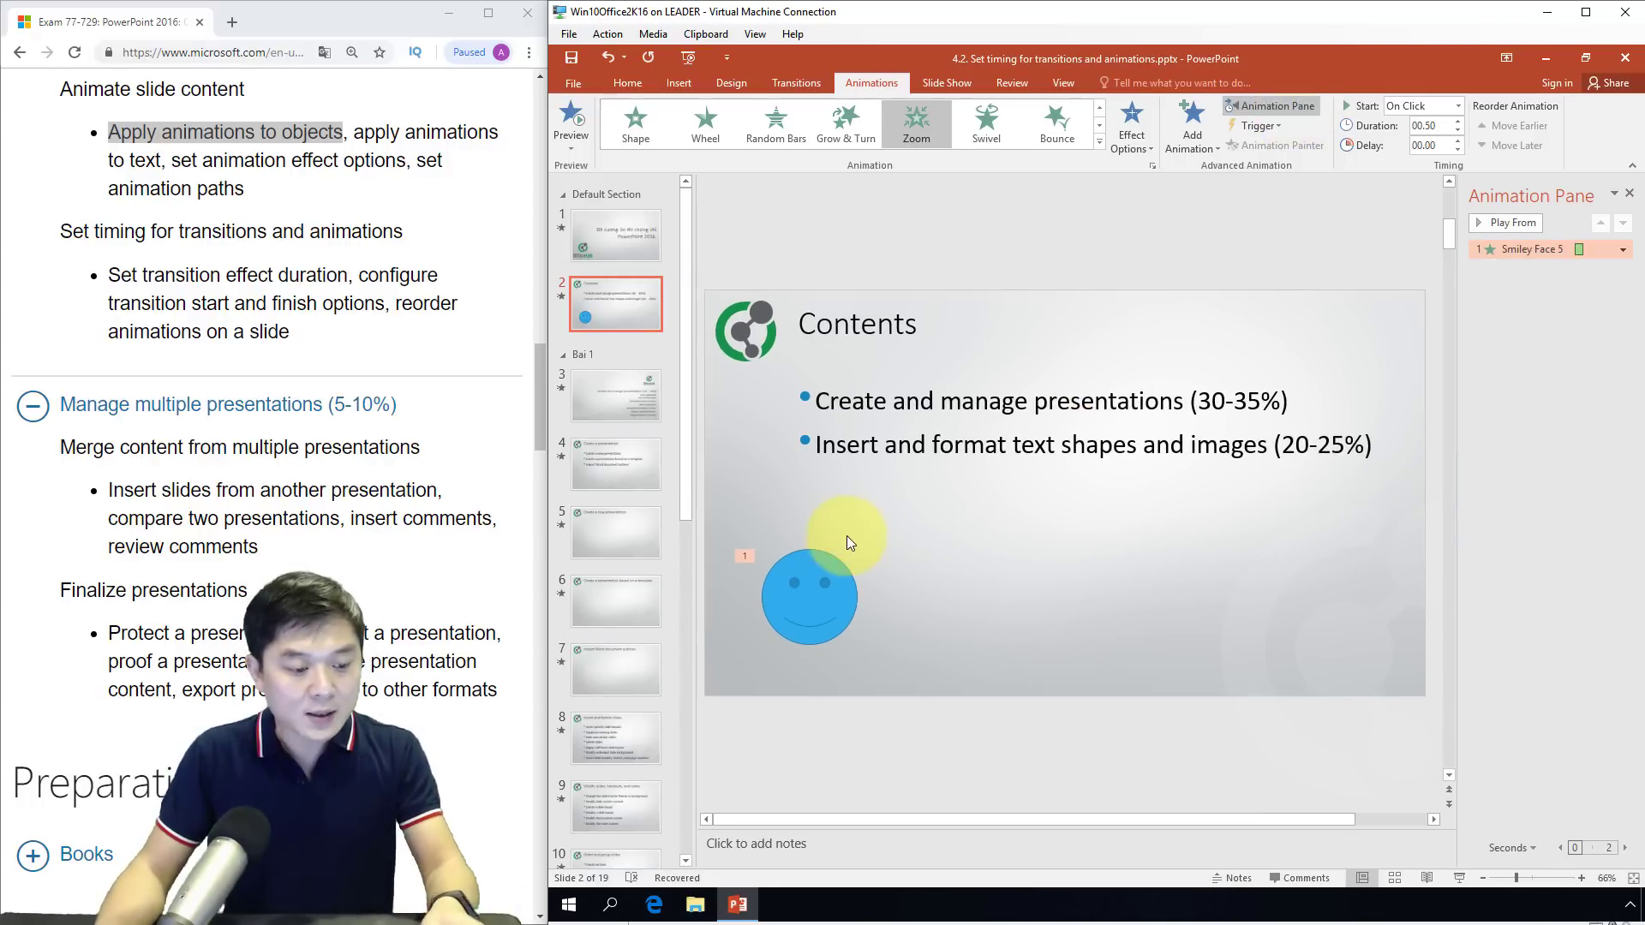
# Replace the smiley face's Zoom animation with the Spin emphasis effect, lasting 2.00 seconds
pyautogui.click(808, 583)
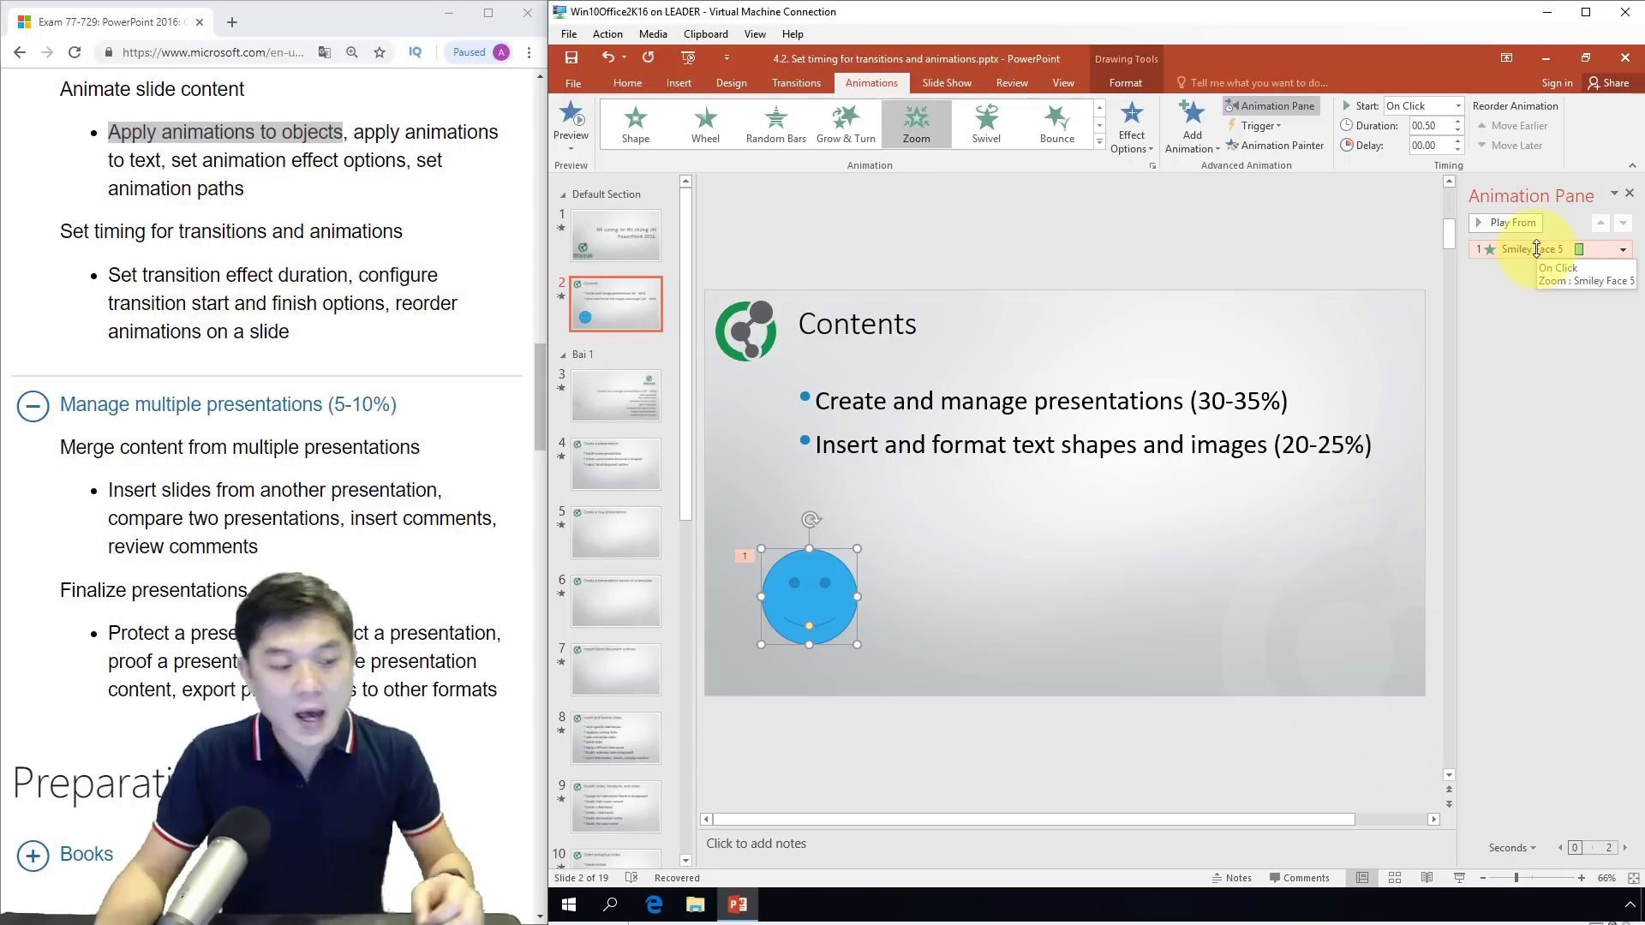
pyautogui.click(1099, 141)
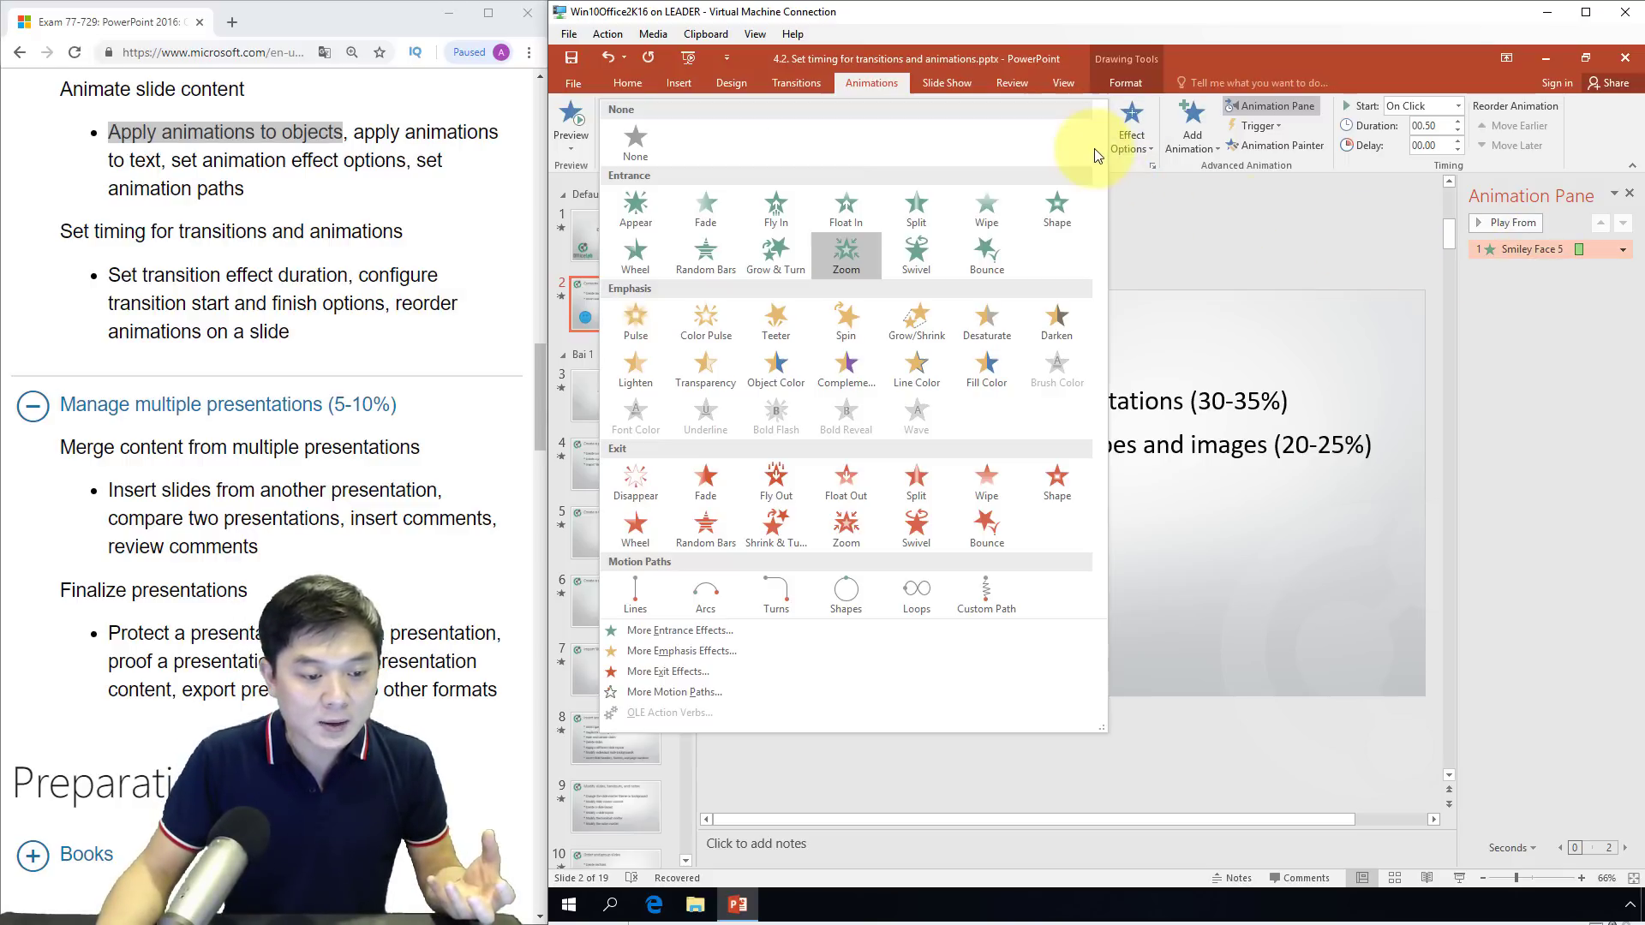
pyautogui.click(860, 324)
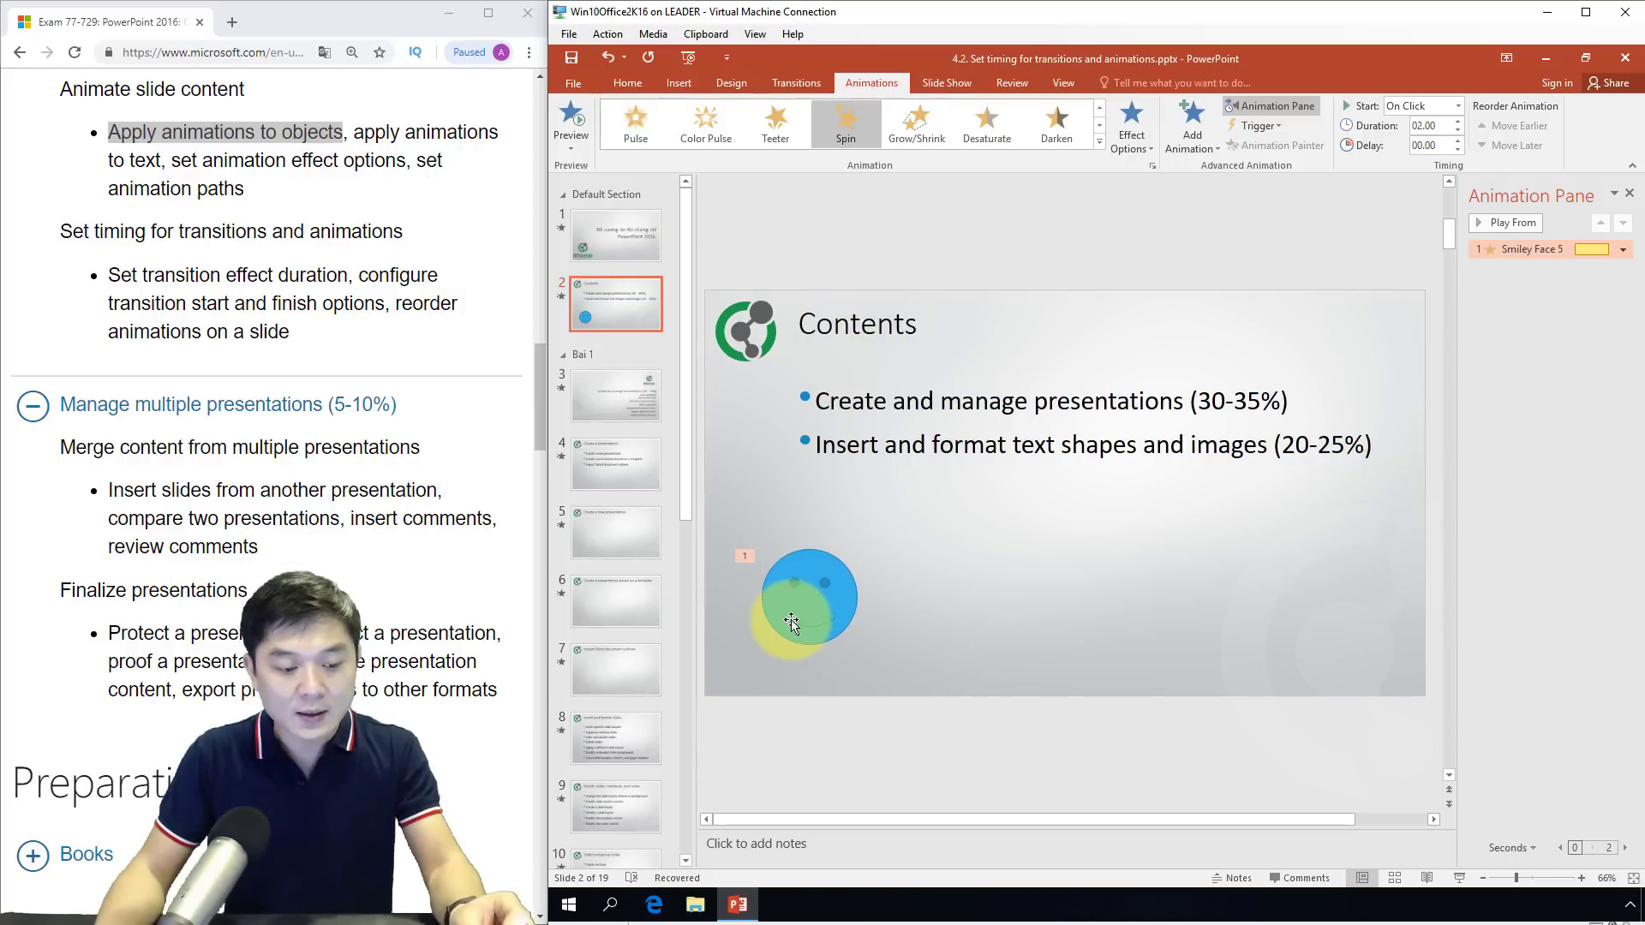
pyautogui.click(791, 621)
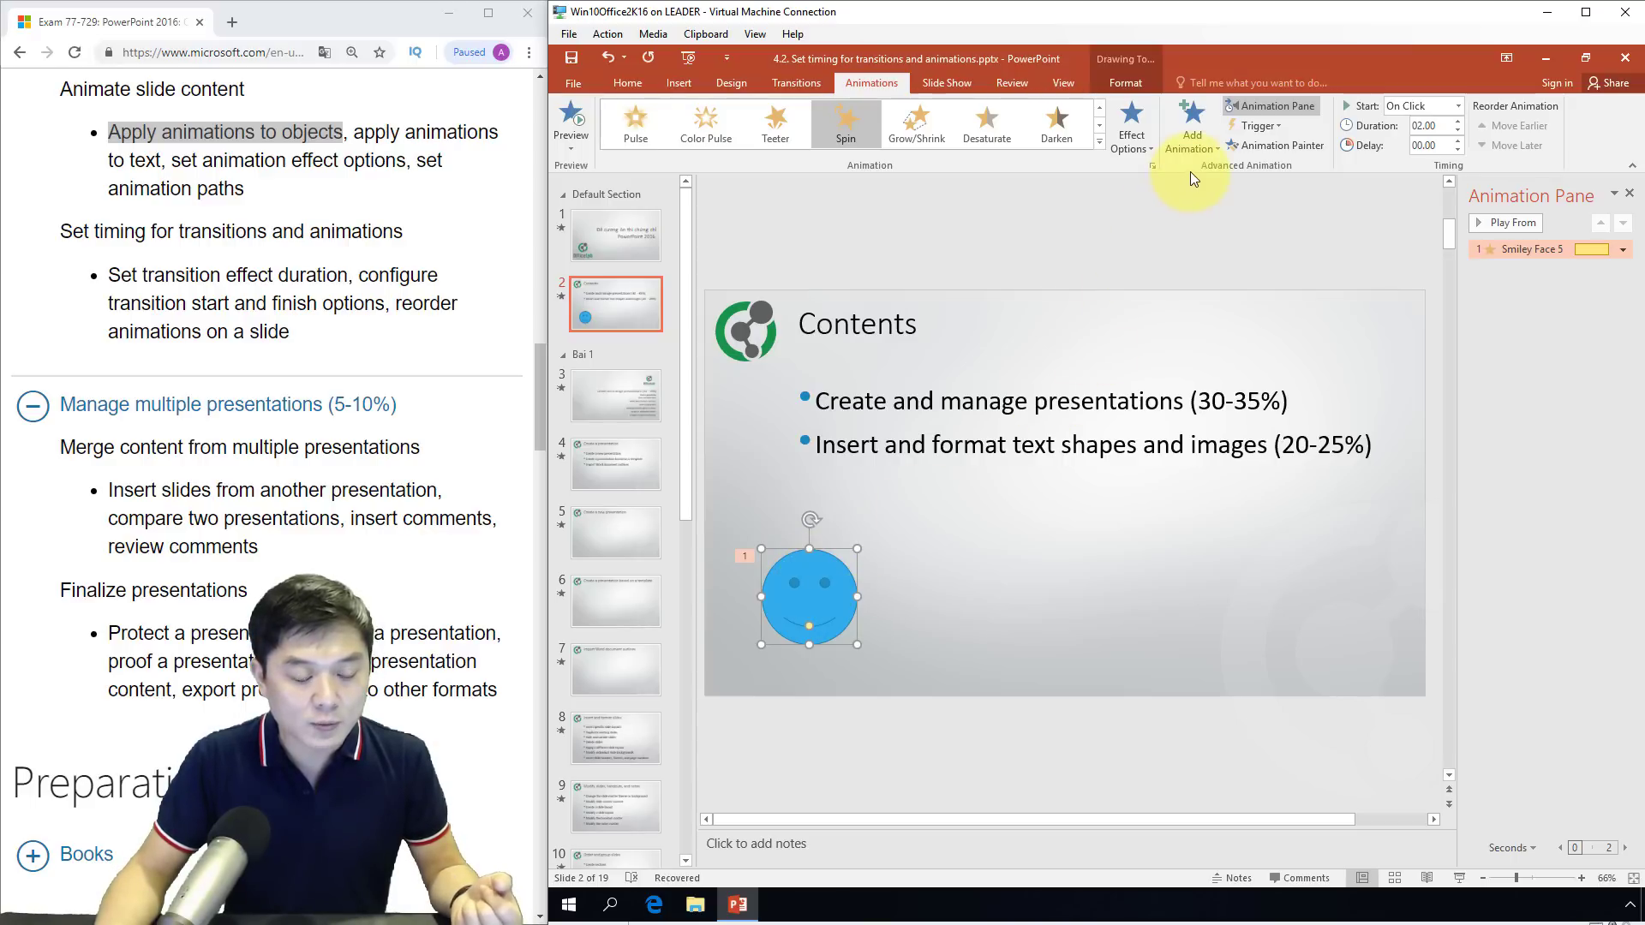
# Open the Add Animation gallery for the smiley face
pyautogui.click(1200, 132)
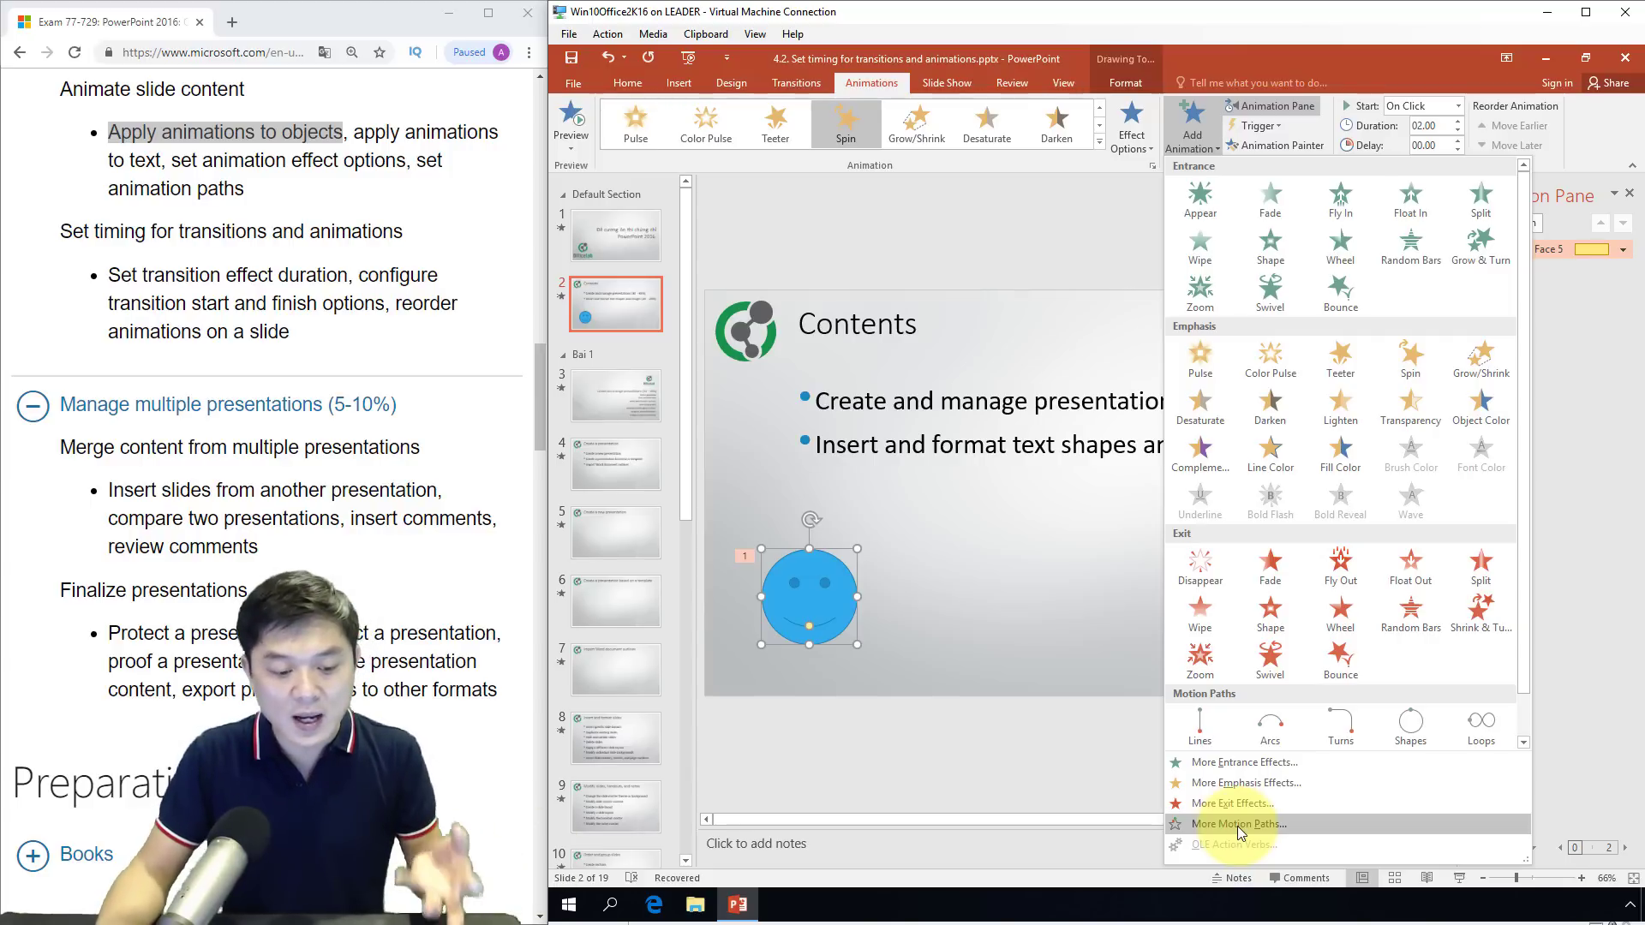
# Add a Right Lines motion path to the smiley, then highlight 'apply animations to text' in Chrome
pyautogui.click(1237, 826)
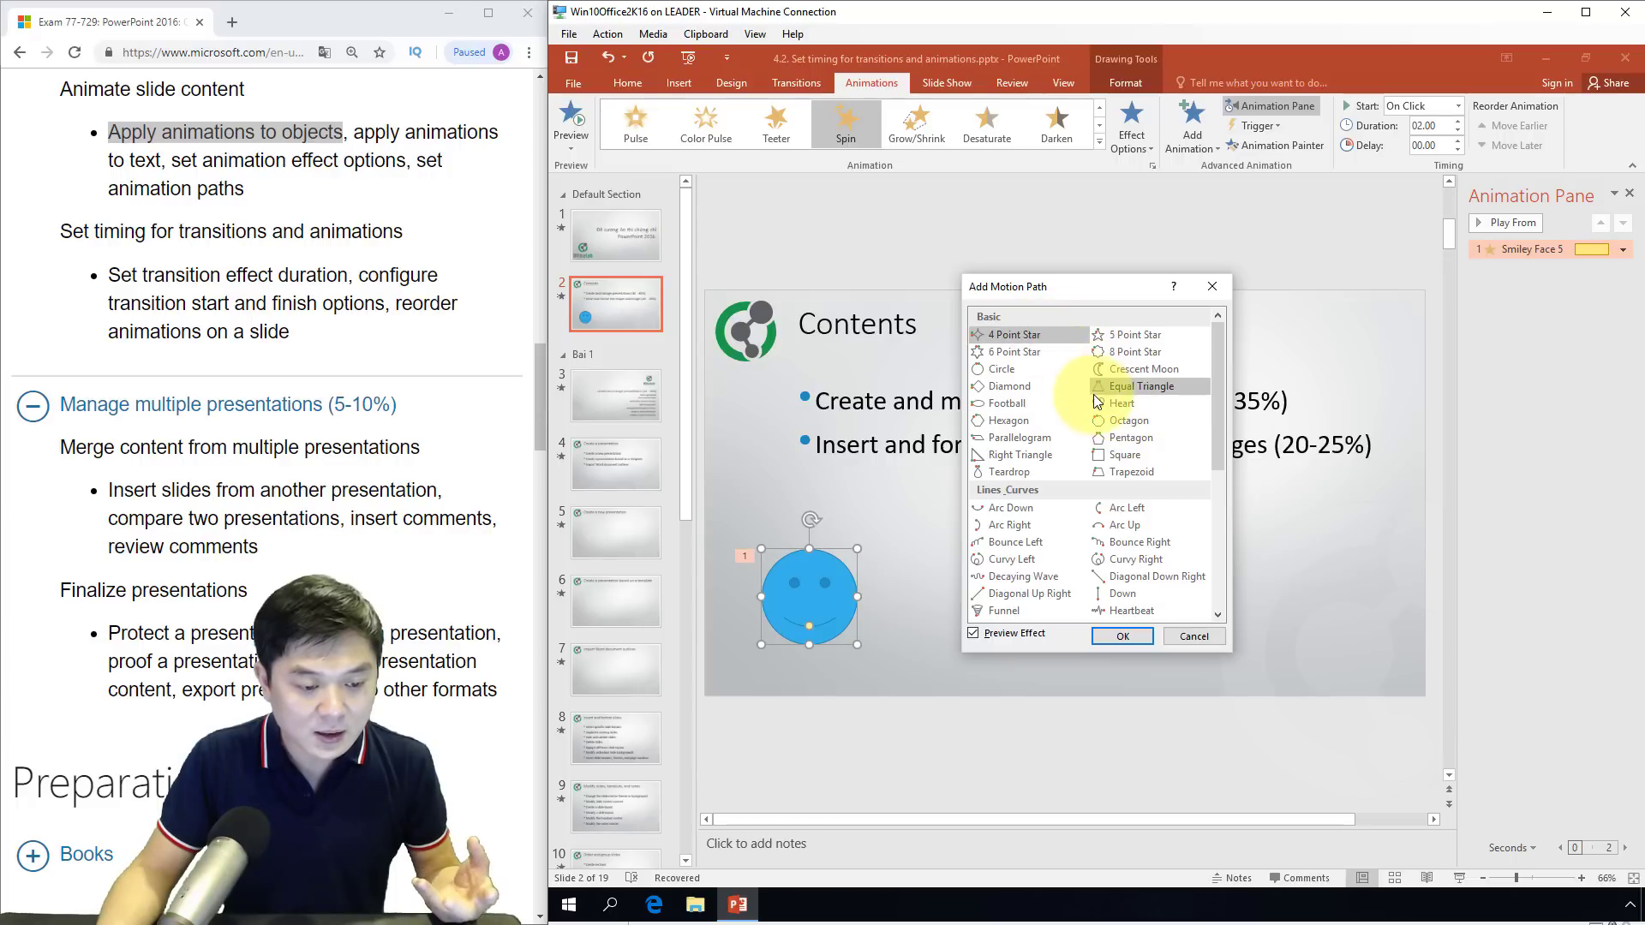
pyautogui.scroll(-1, 1093, 401)
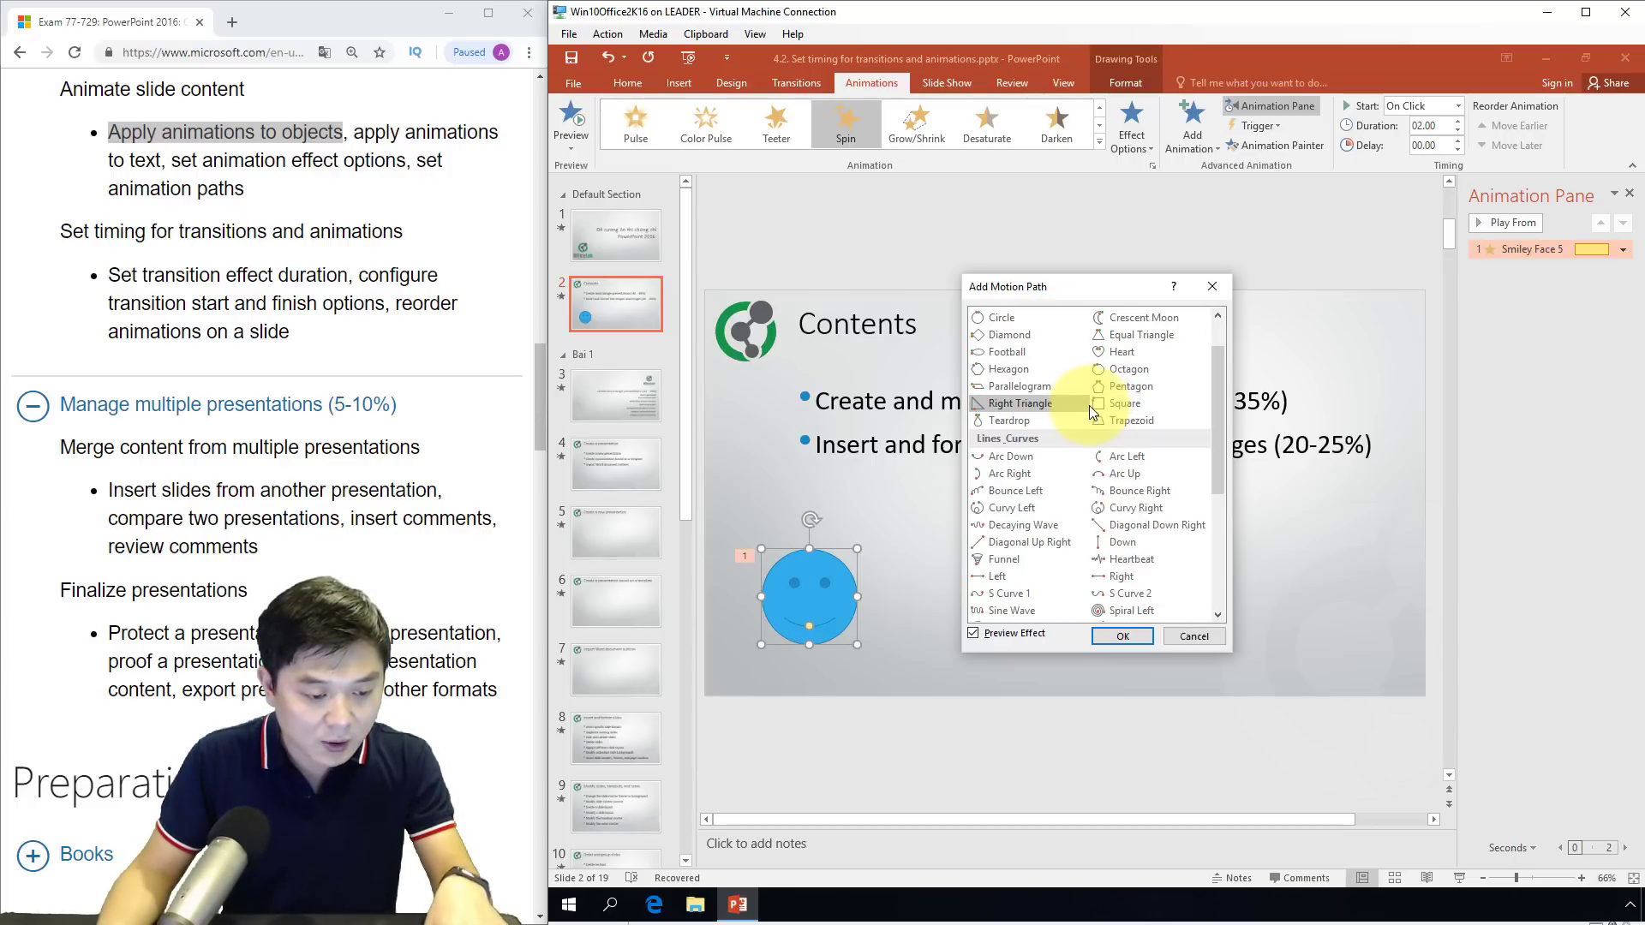
pyautogui.click(1008, 576)
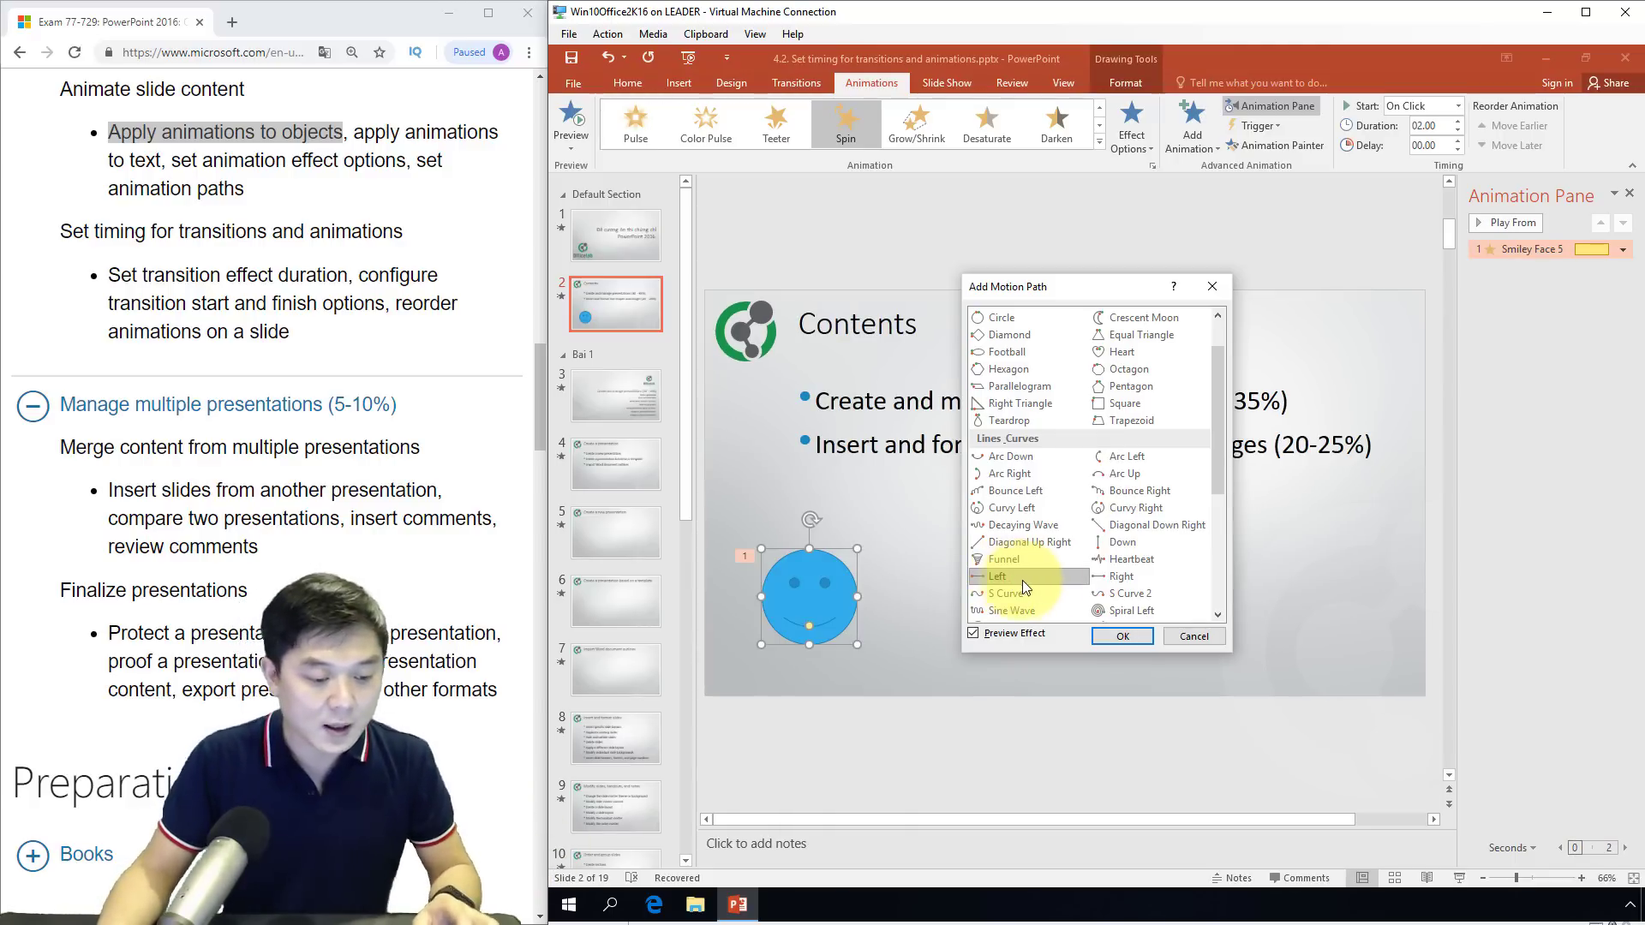
pyautogui.click(1125, 575)
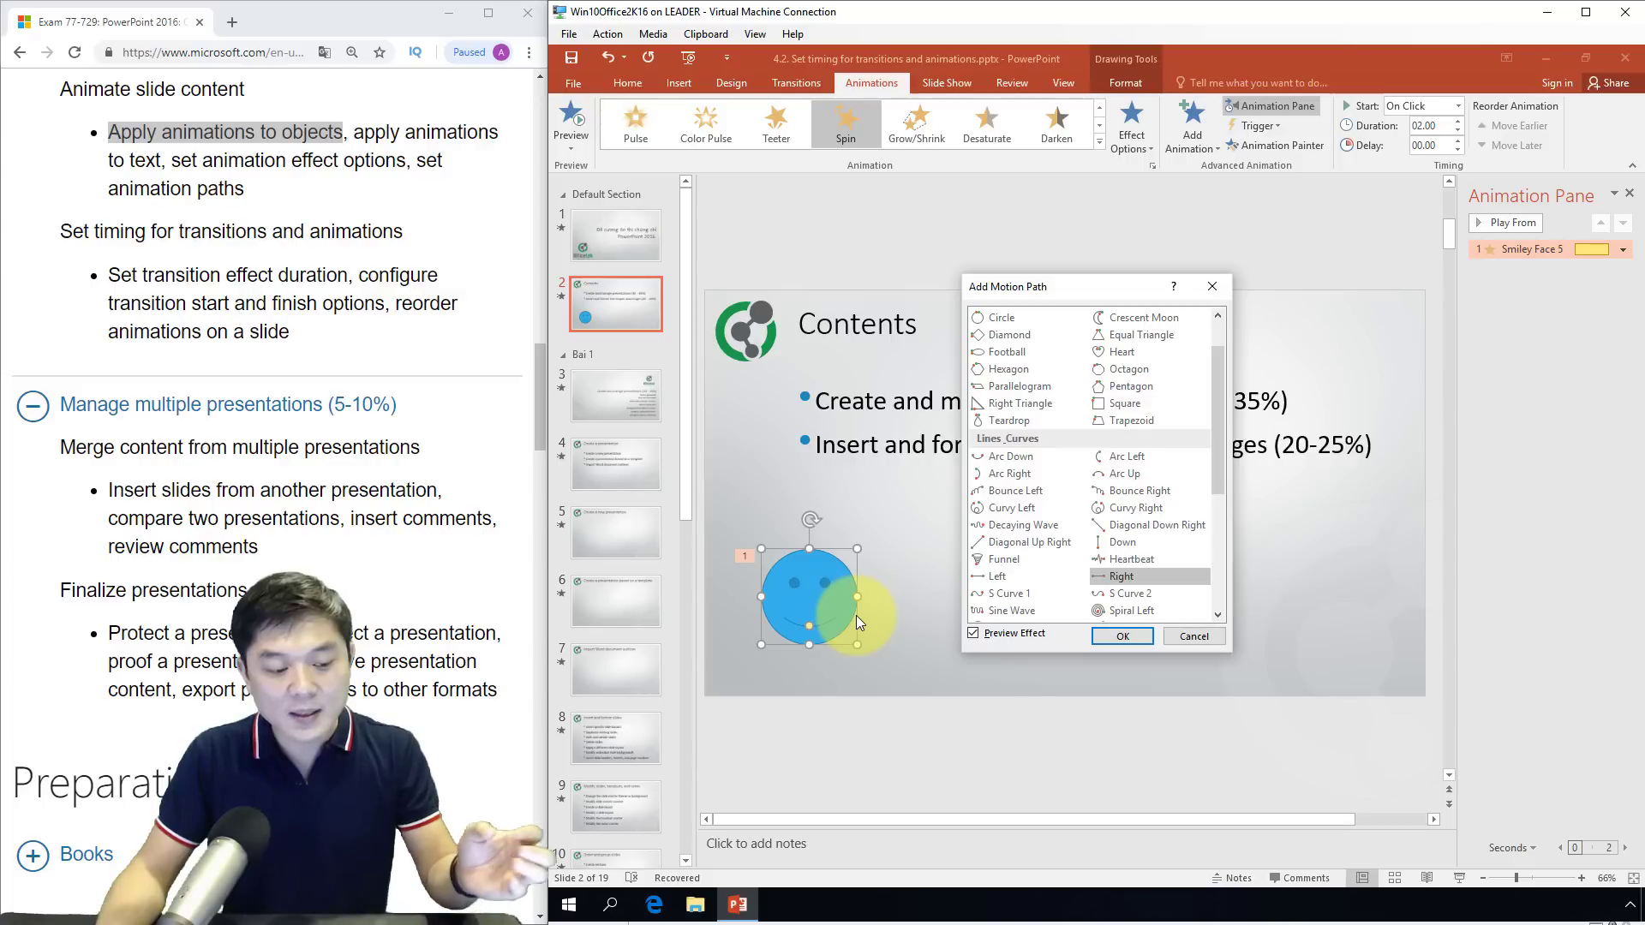
pyautogui.click(1114, 638)
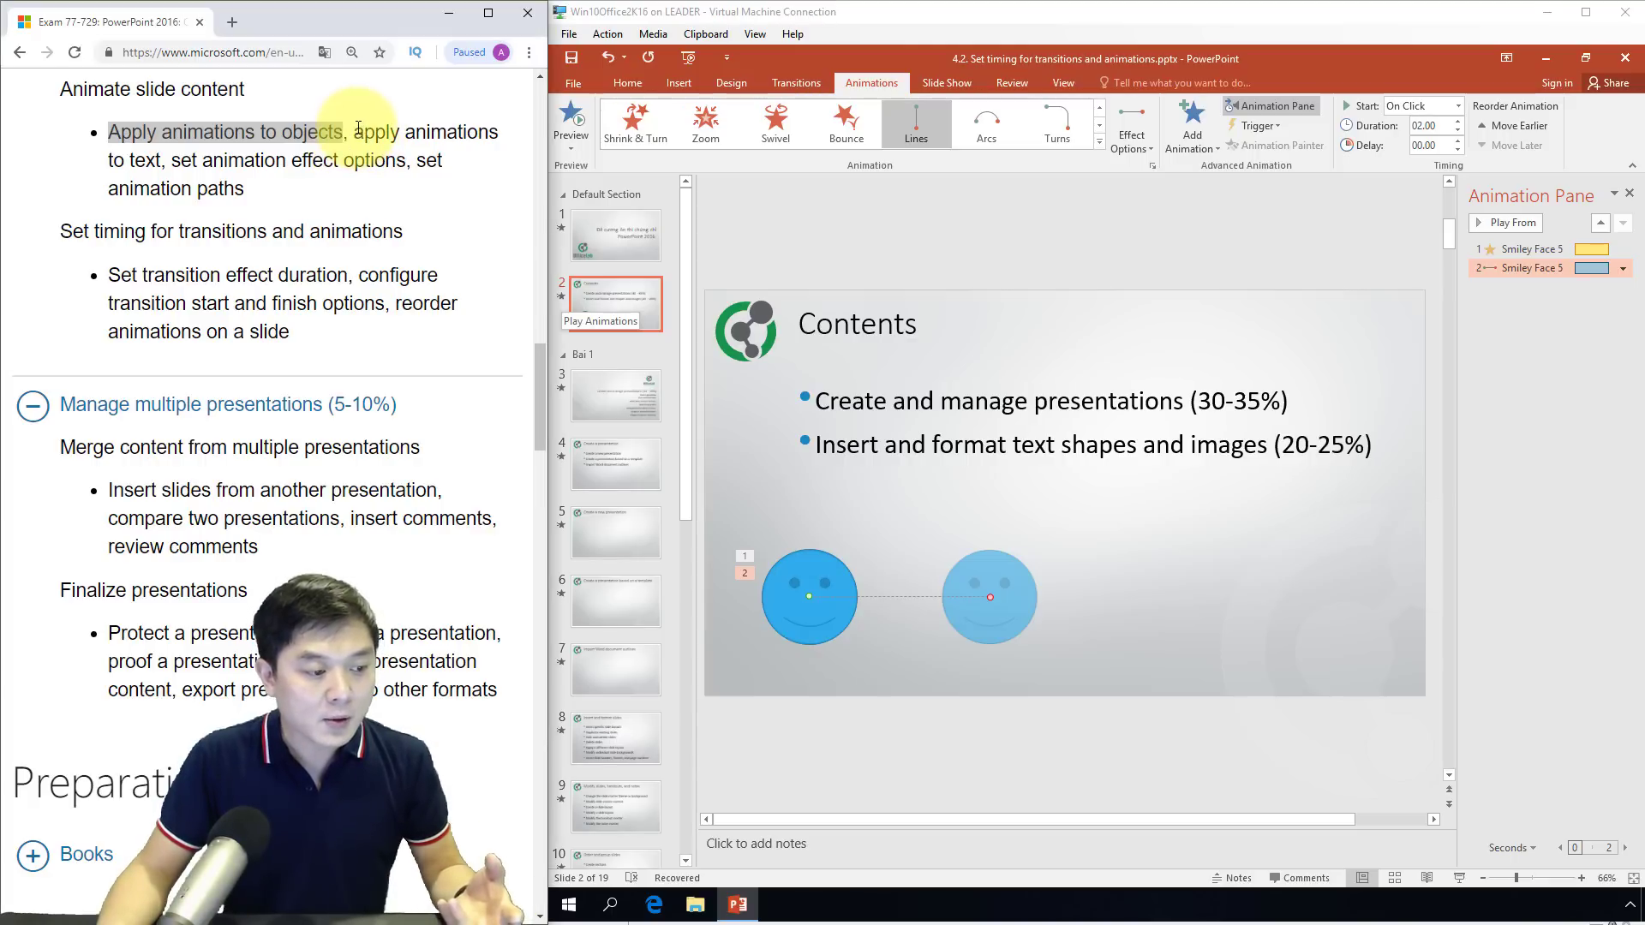
pyautogui.moveTo(354, 131); pyautogui.dragTo(151, 157)
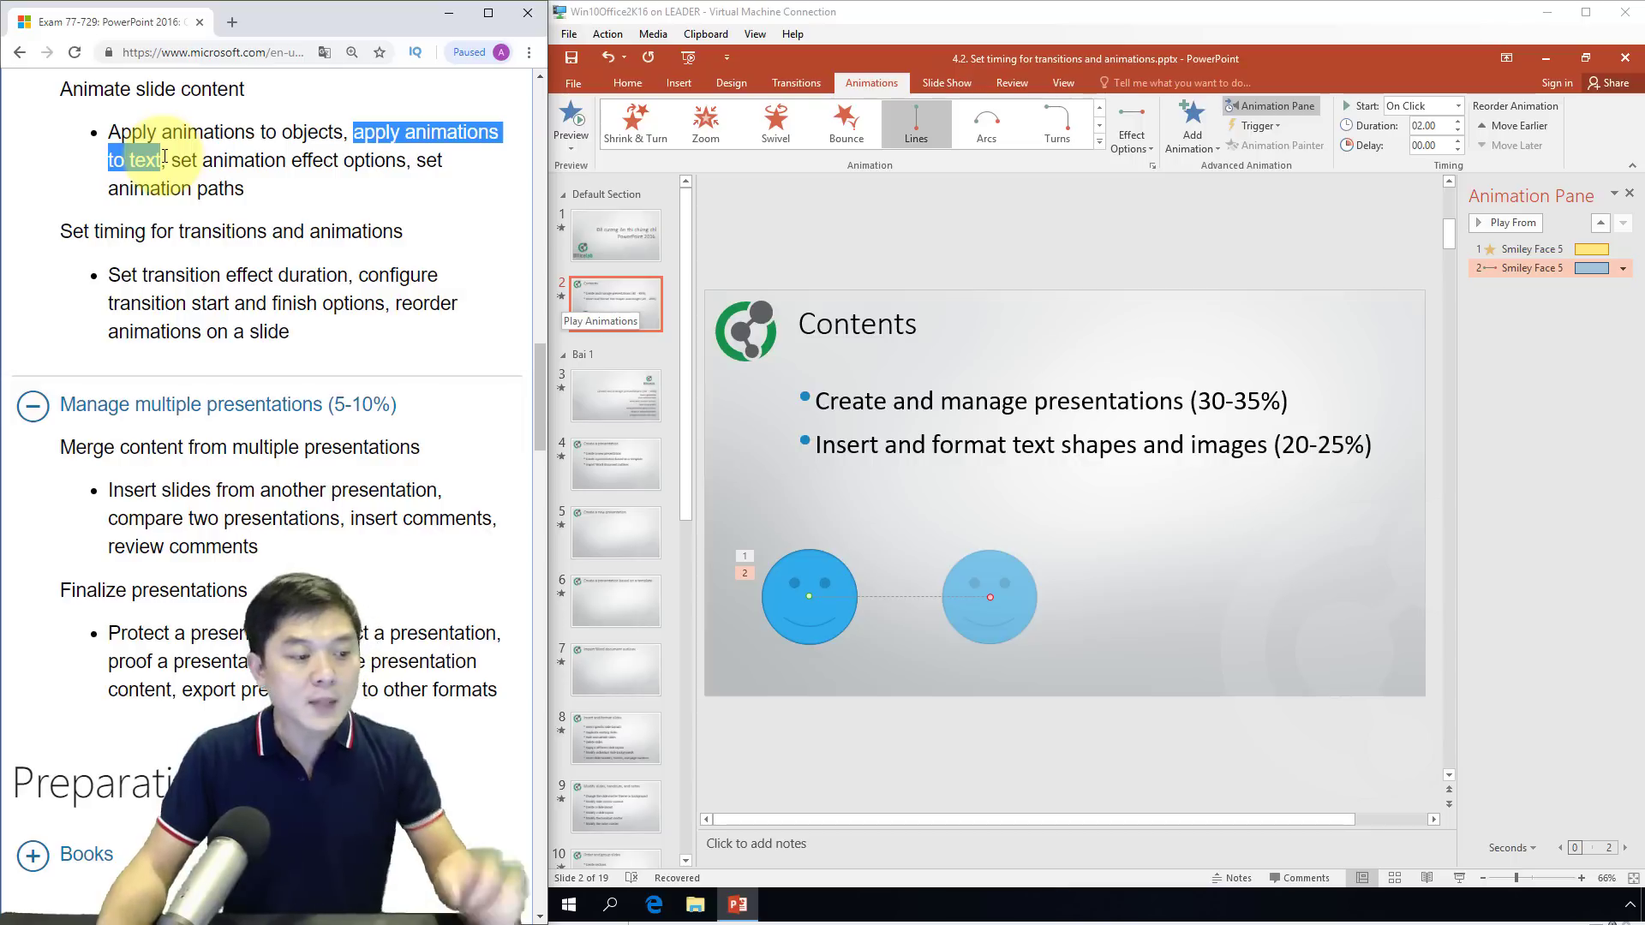
# Give the slide 2 bullet text a Fade entrance, replacing an initial Appear
pyautogui.click(925, 393)
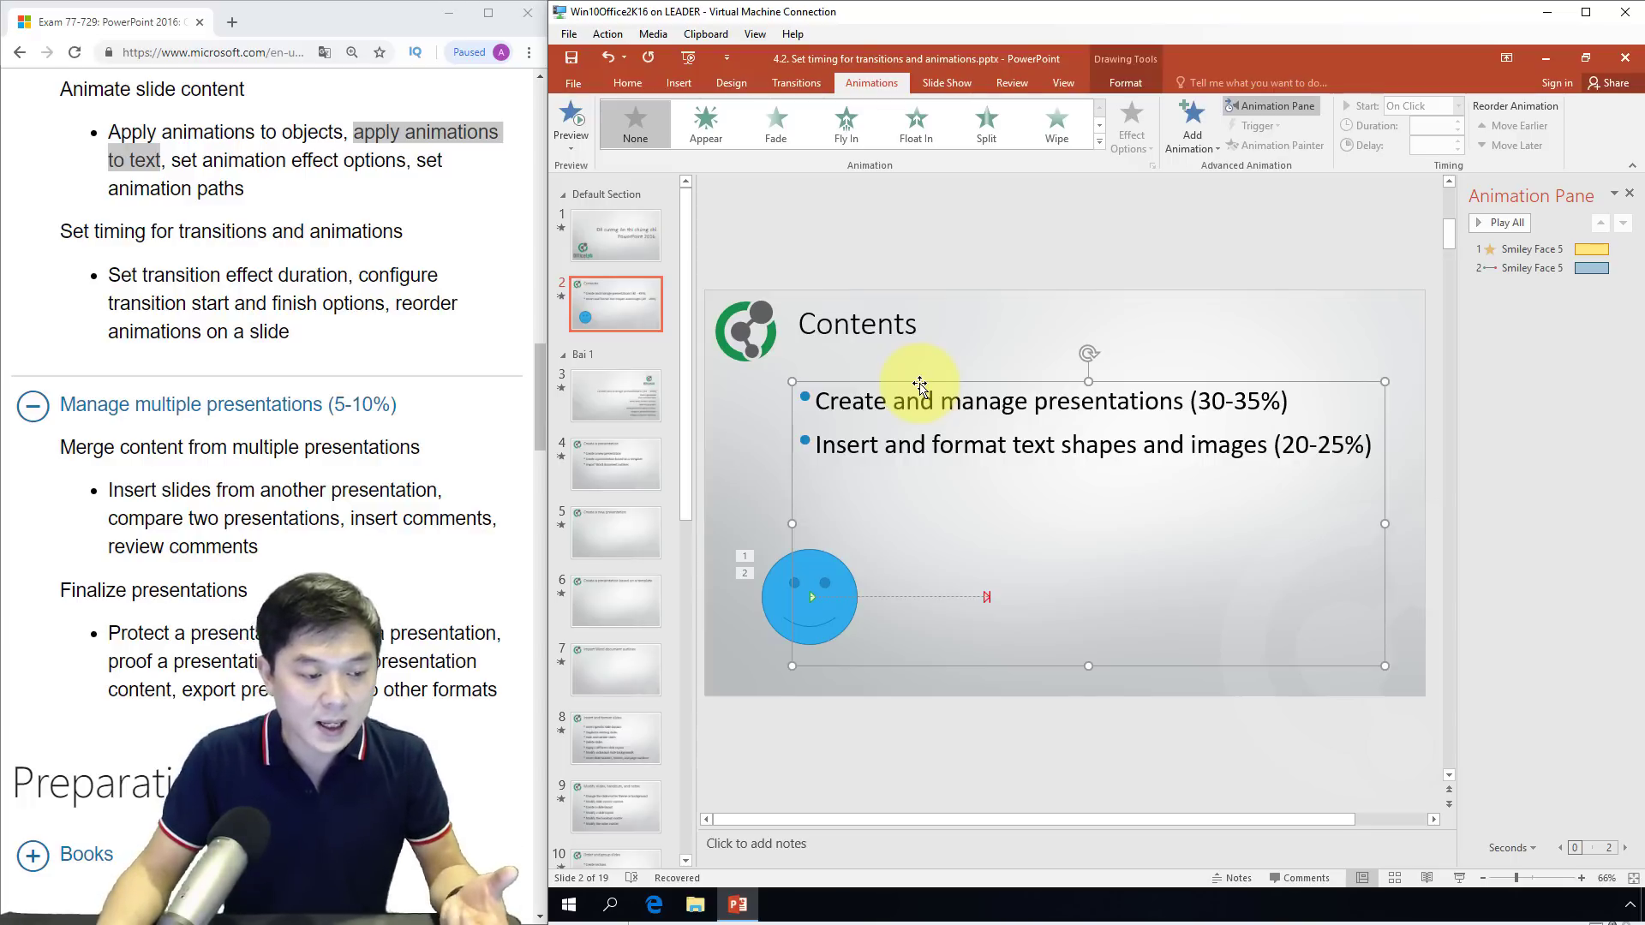
pyautogui.click(719, 130)
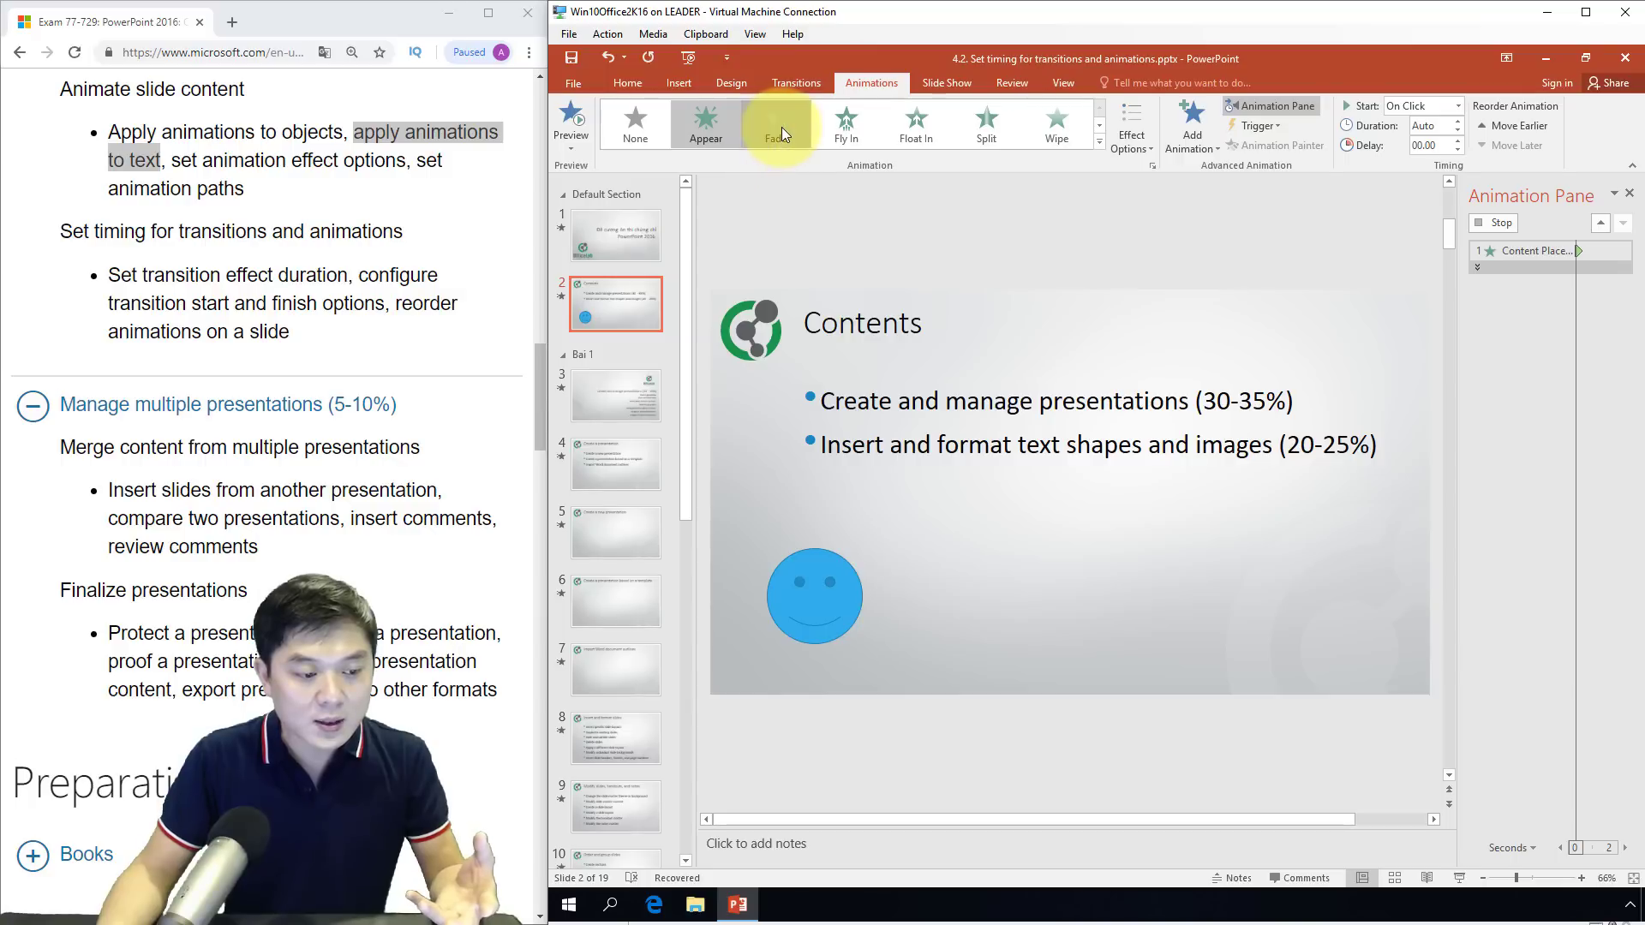
pyautogui.click(781, 127)
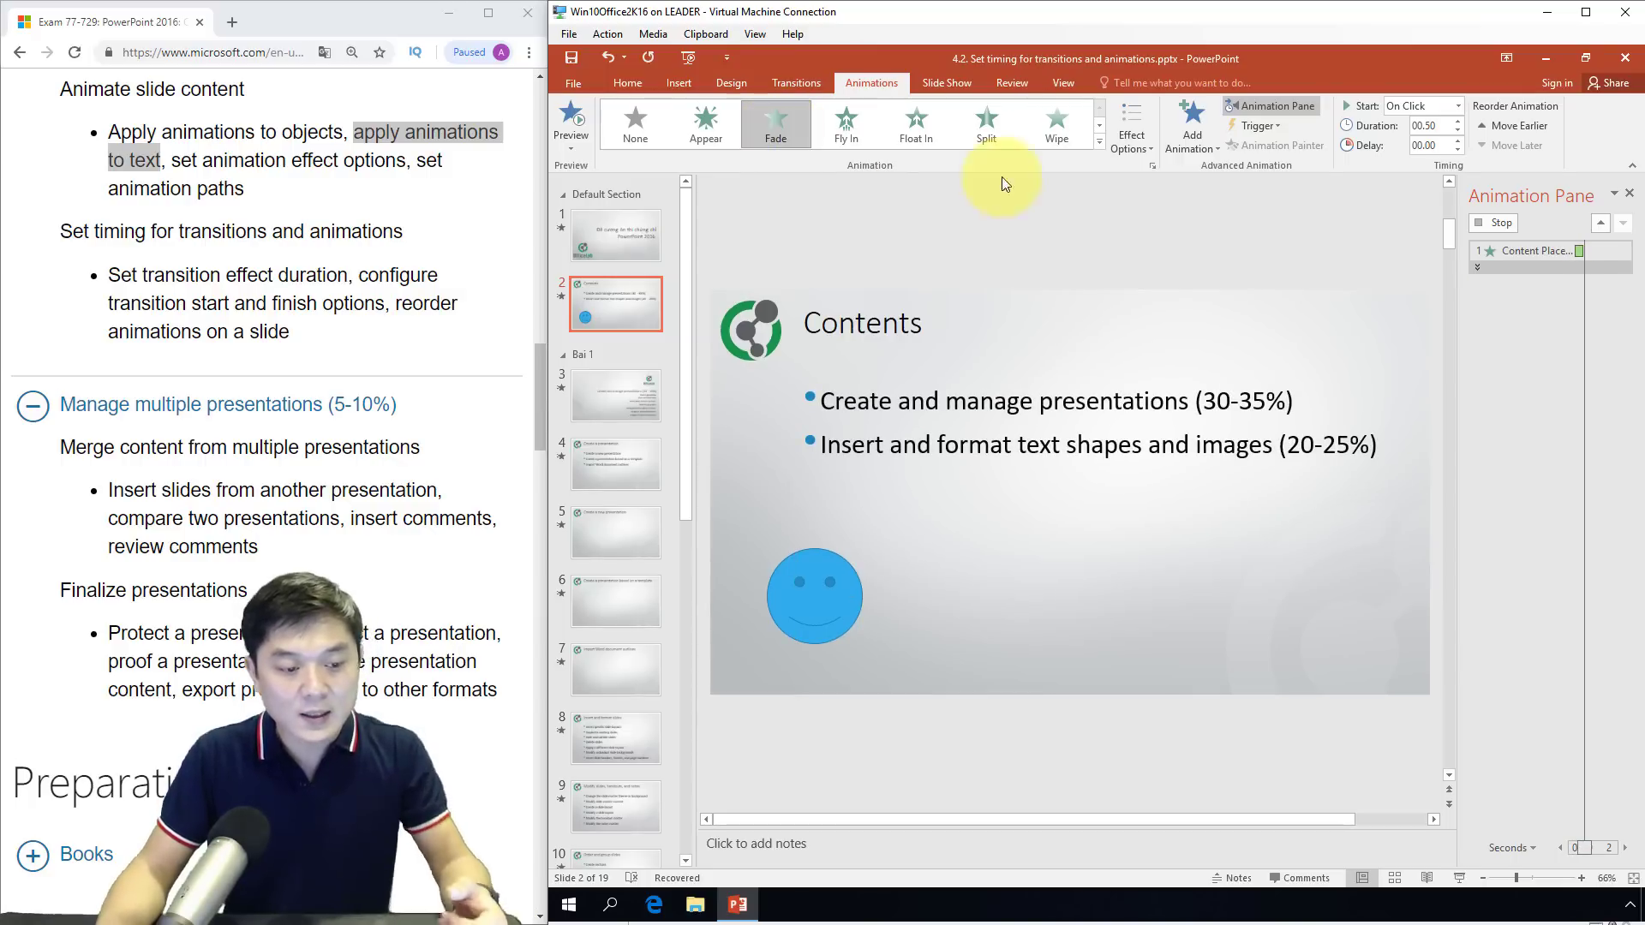
# Switch the bullet text entrance to Bounce from More Entrance Effects, lasting 2.00 seconds
pyautogui.click(1090, 142)
pyautogui.click(1099, 144)
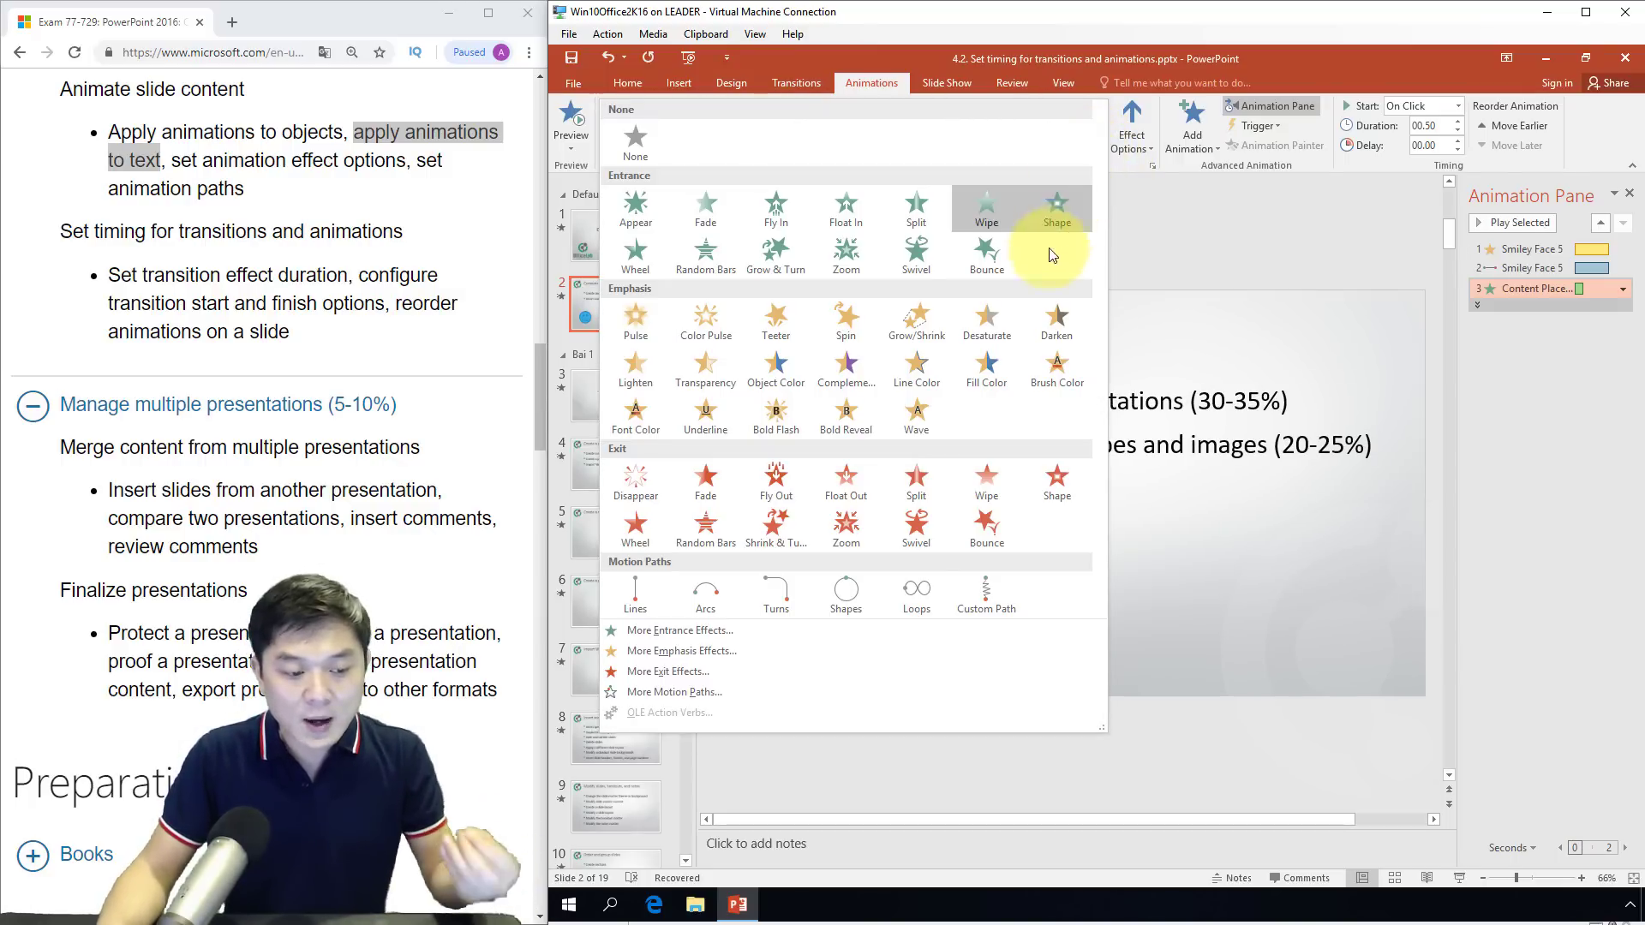
pyautogui.click(703, 632)
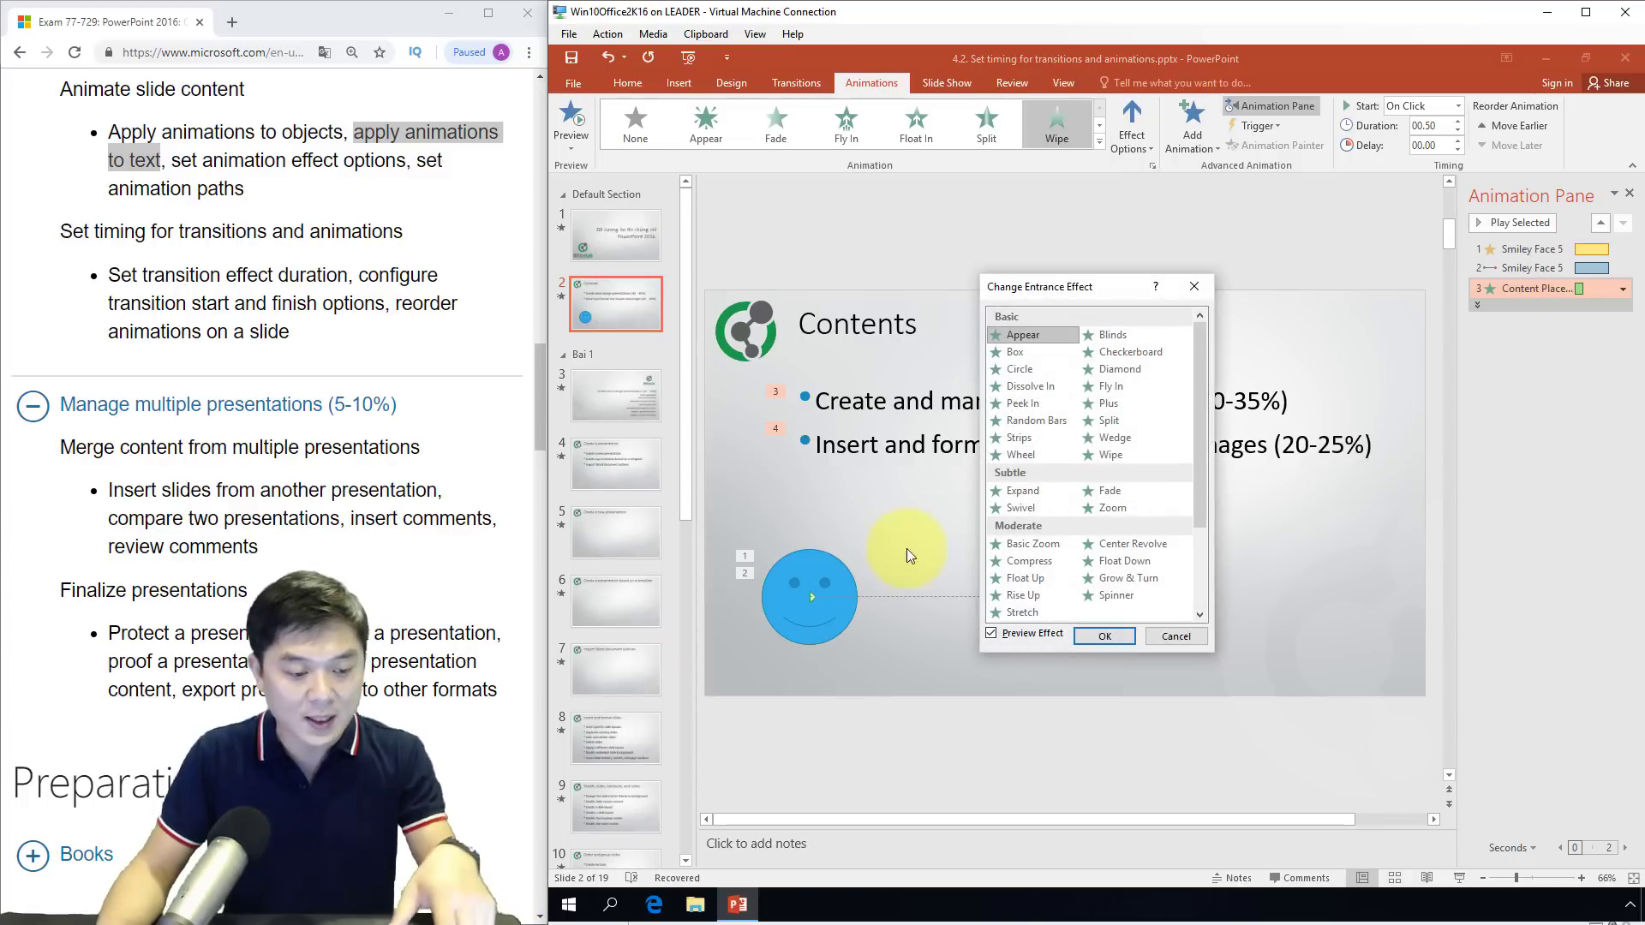
pyautogui.scroll(-3, 1091, 478)
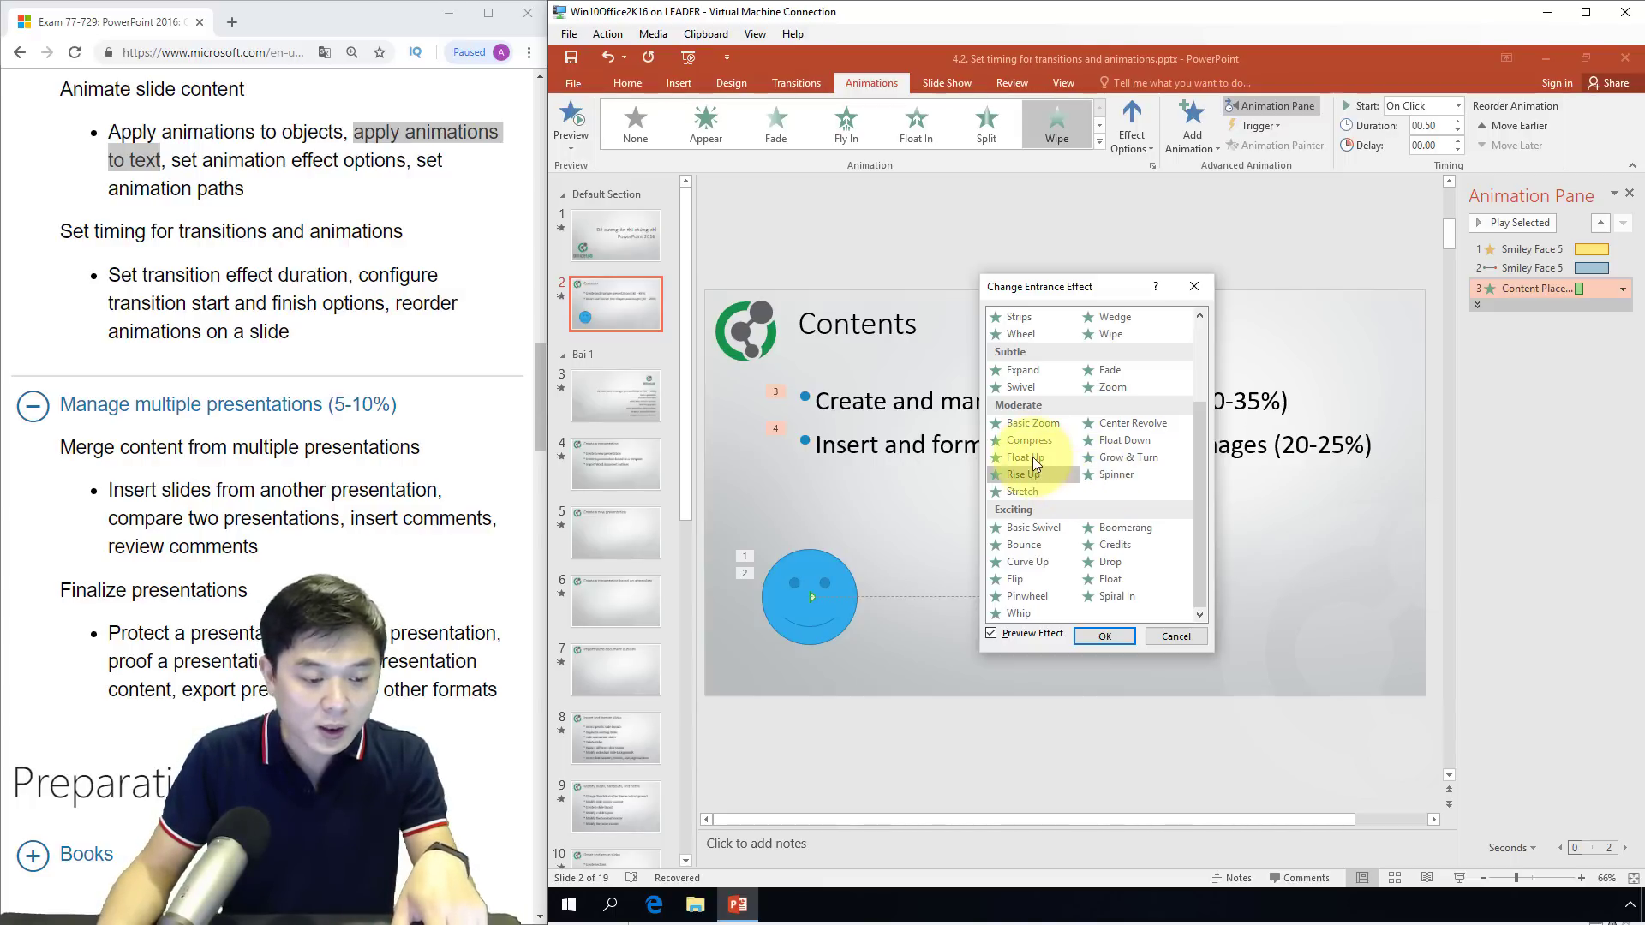
pyautogui.click(1122, 526)
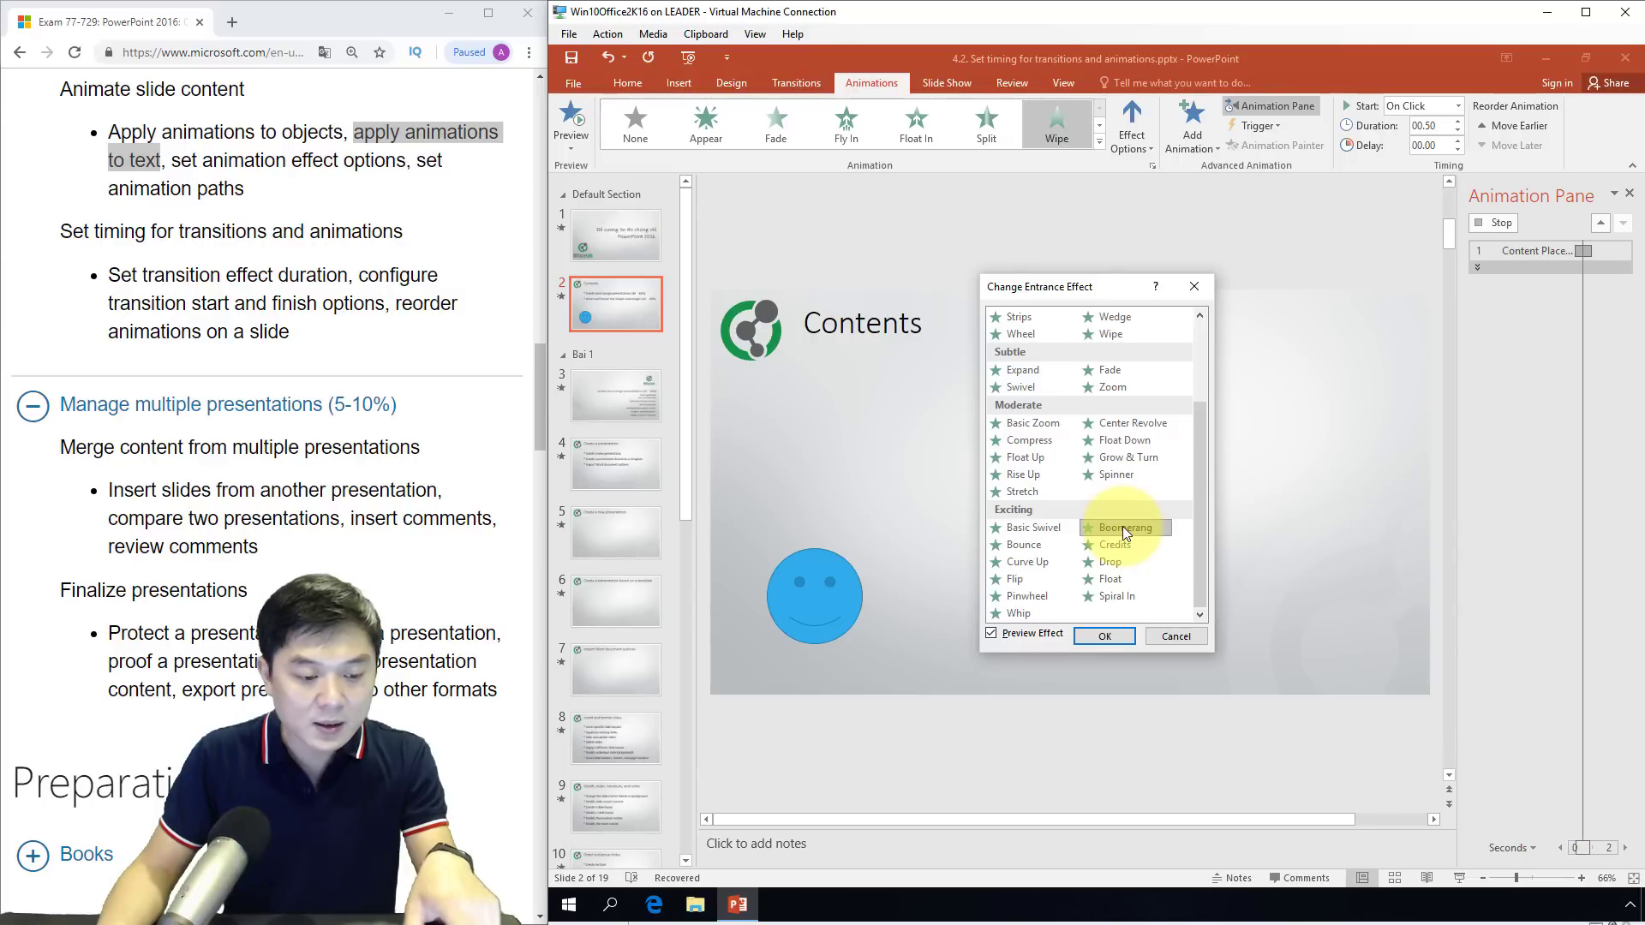
pyautogui.click(1036, 526)
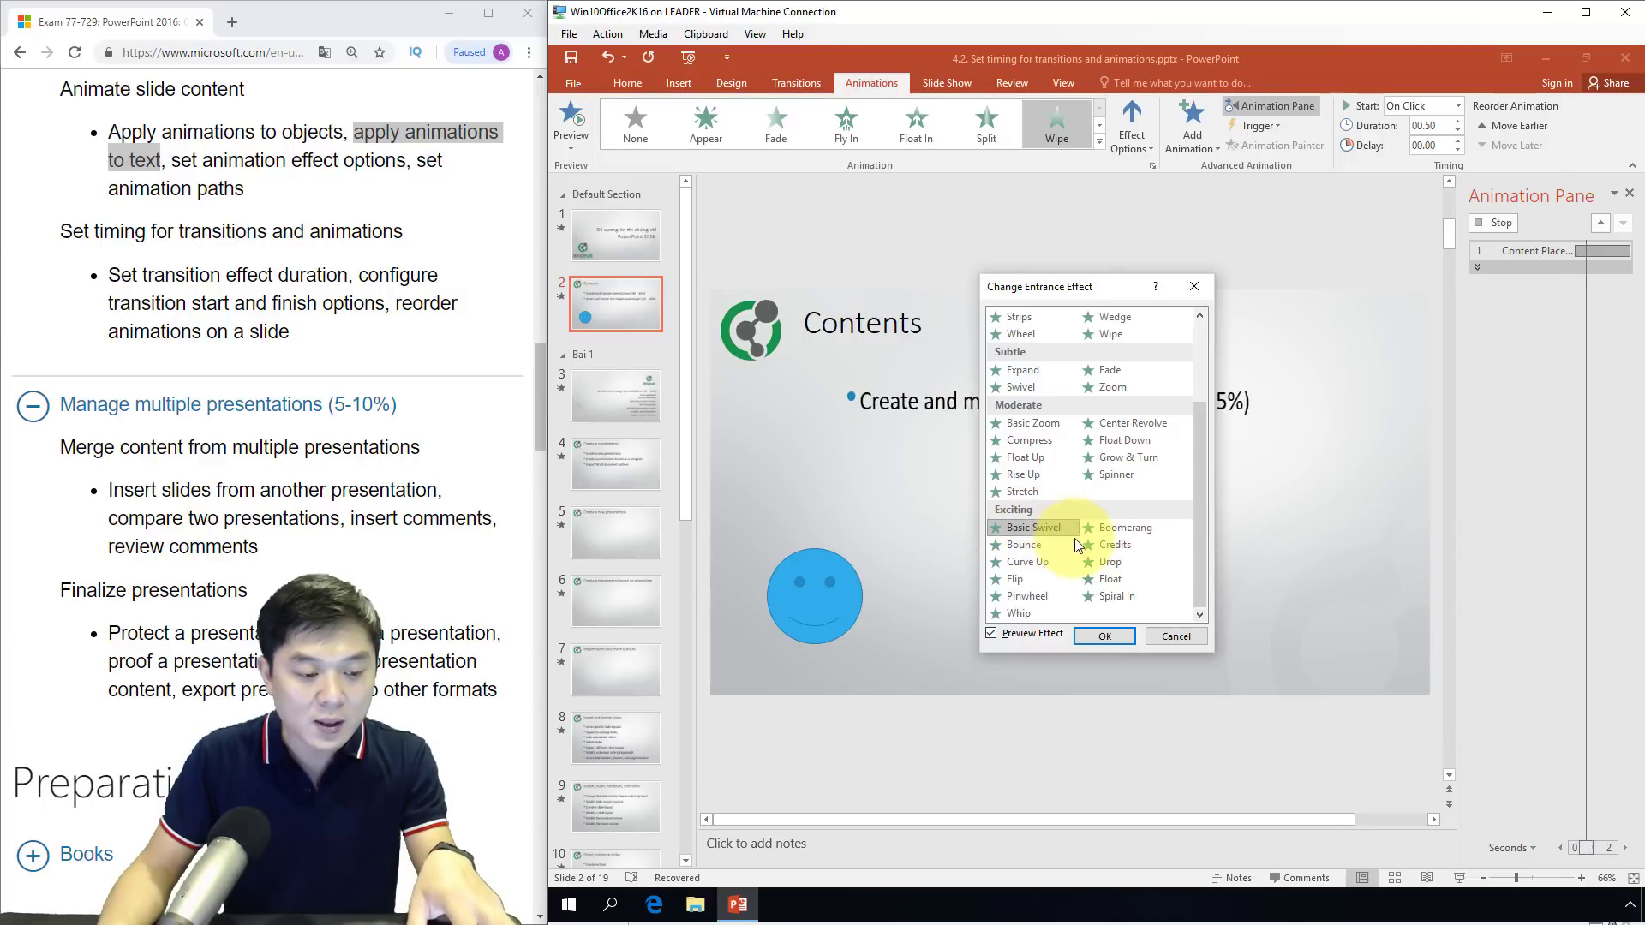
pyautogui.click(1056, 547)
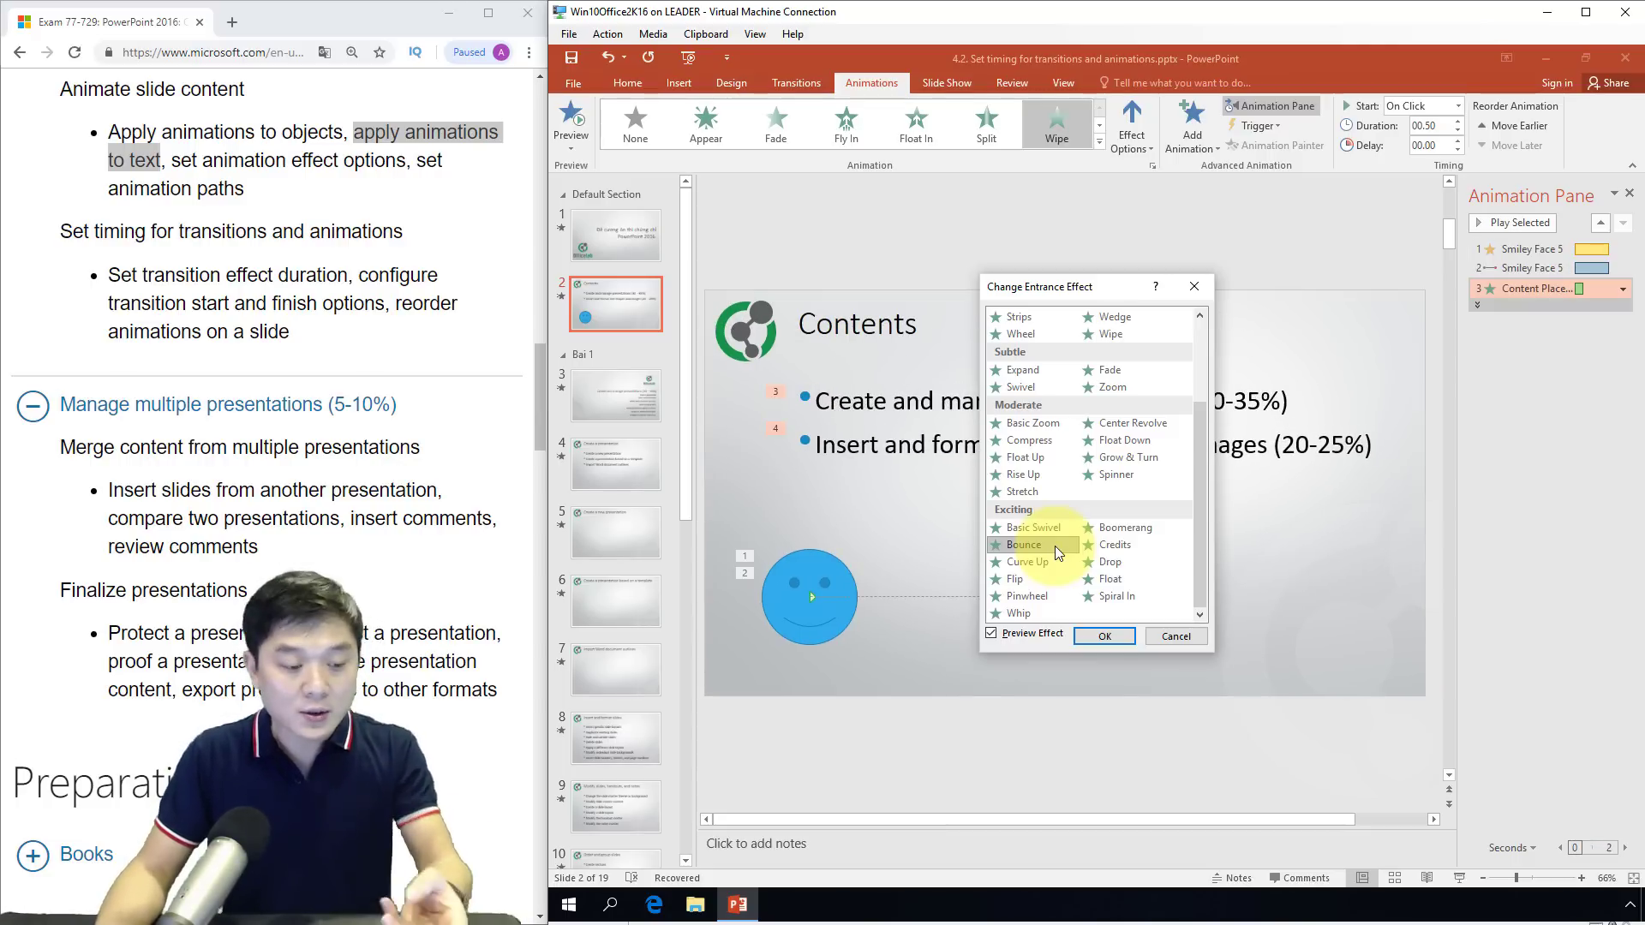
pyautogui.click(1106, 636)
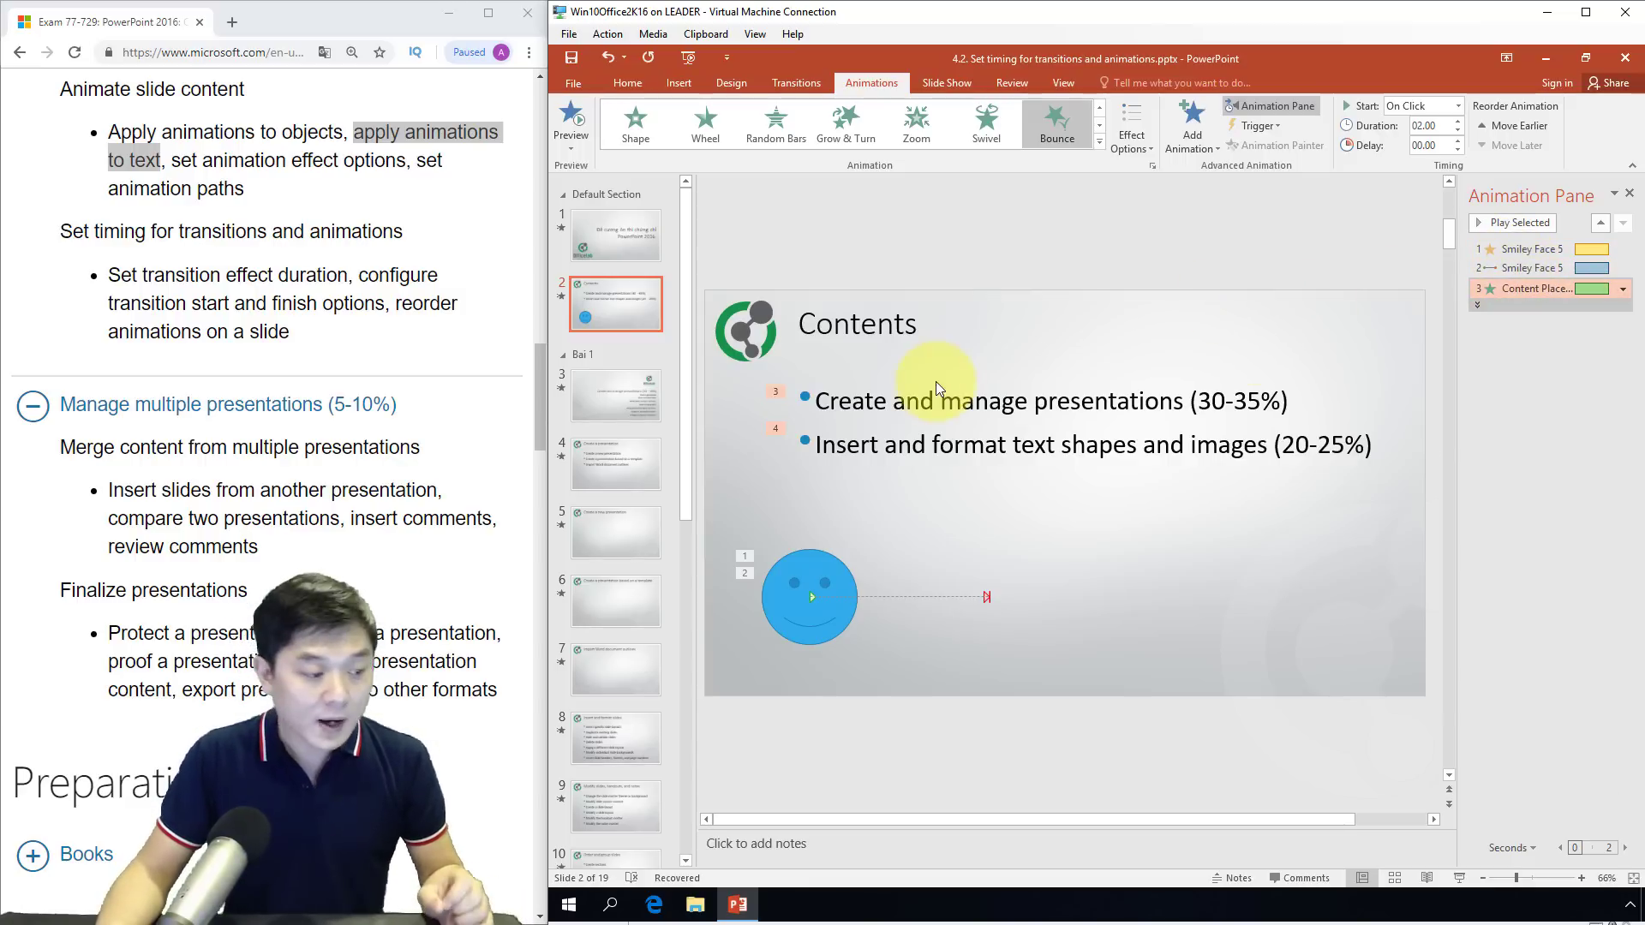
# Highlight 'set animation effect options' on the Chrome objectives page, then select the blue smiley
pyautogui.click(220, 177)
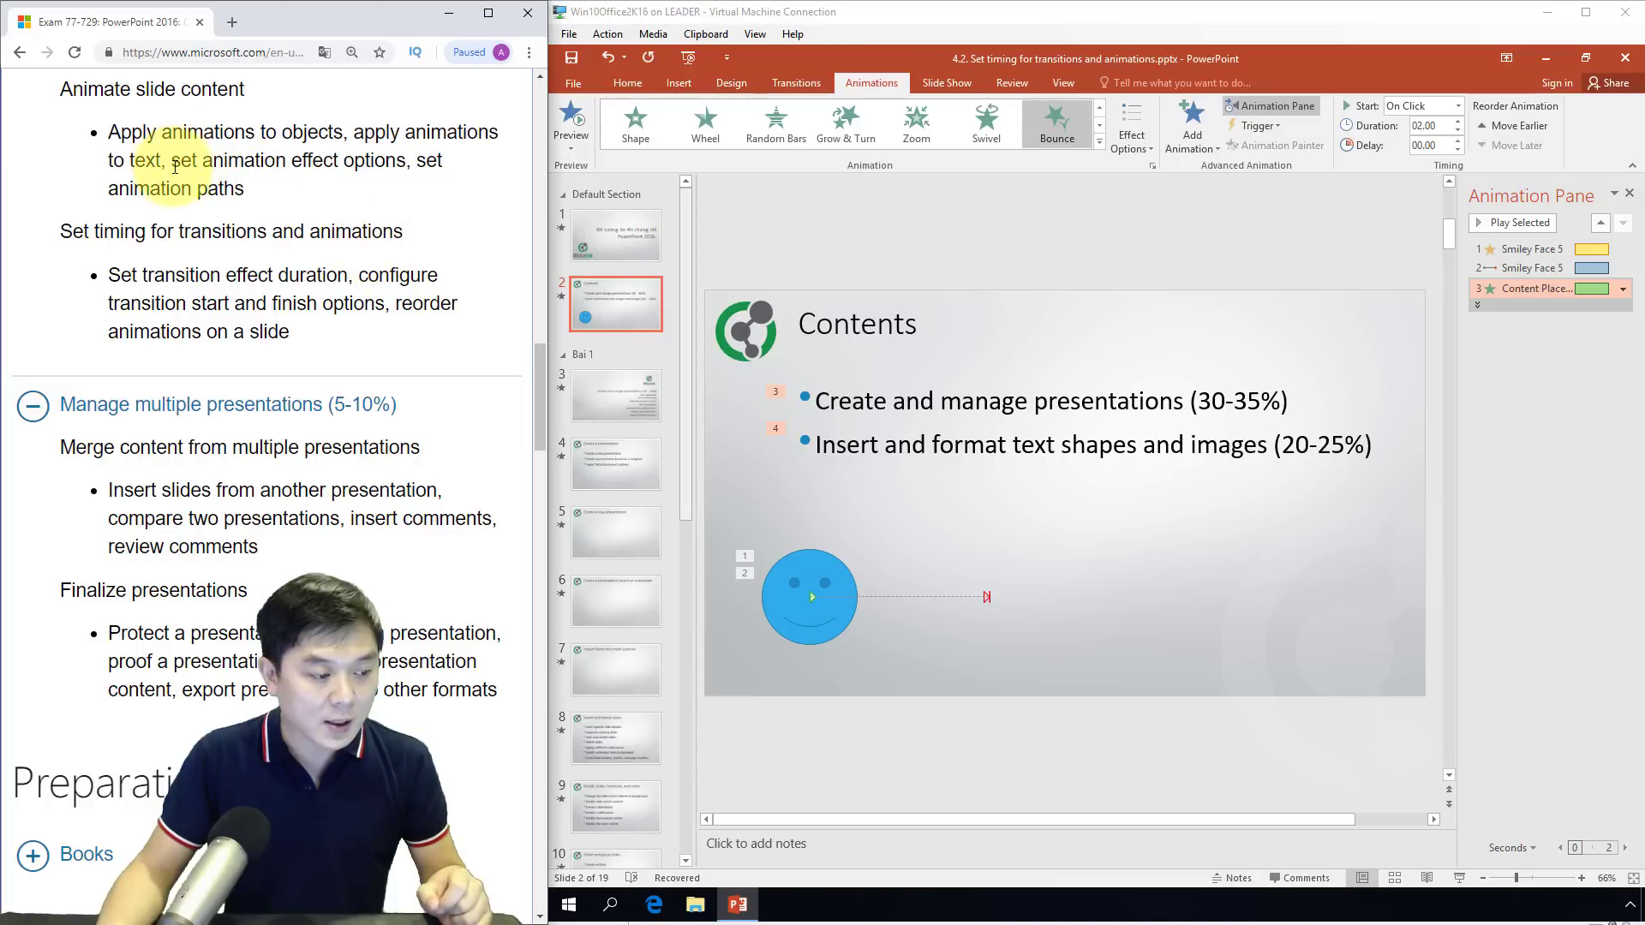
pyautogui.moveTo(175, 167); pyautogui.dragTo(407, 166)
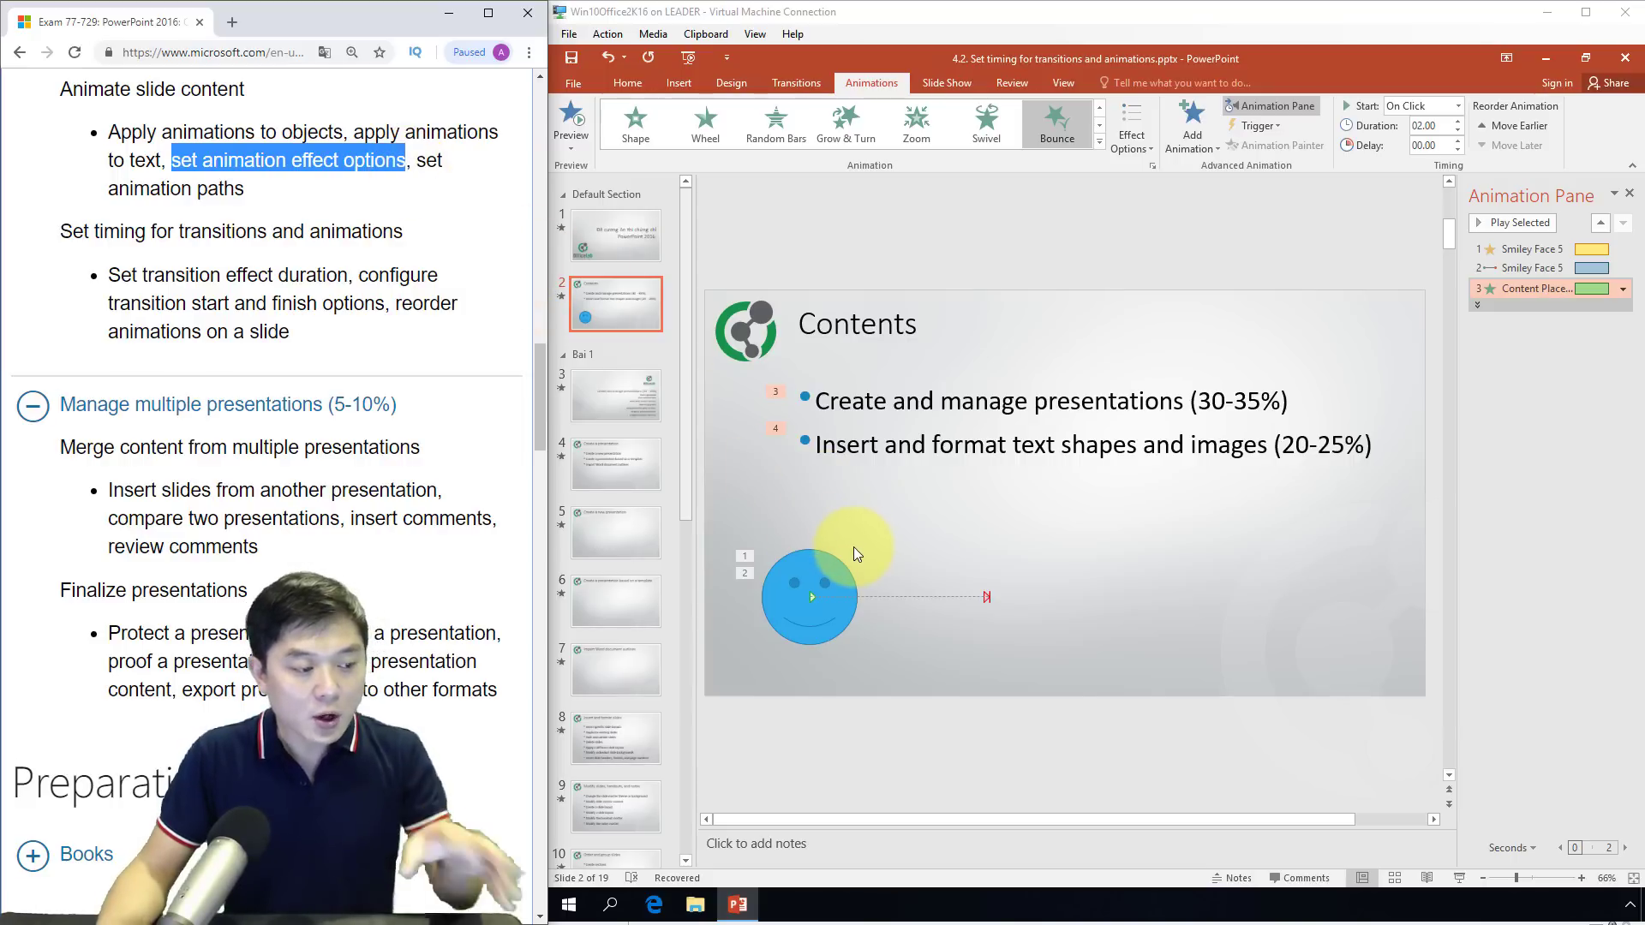
pyautogui.click(835, 567)
pyautogui.click(835, 567)
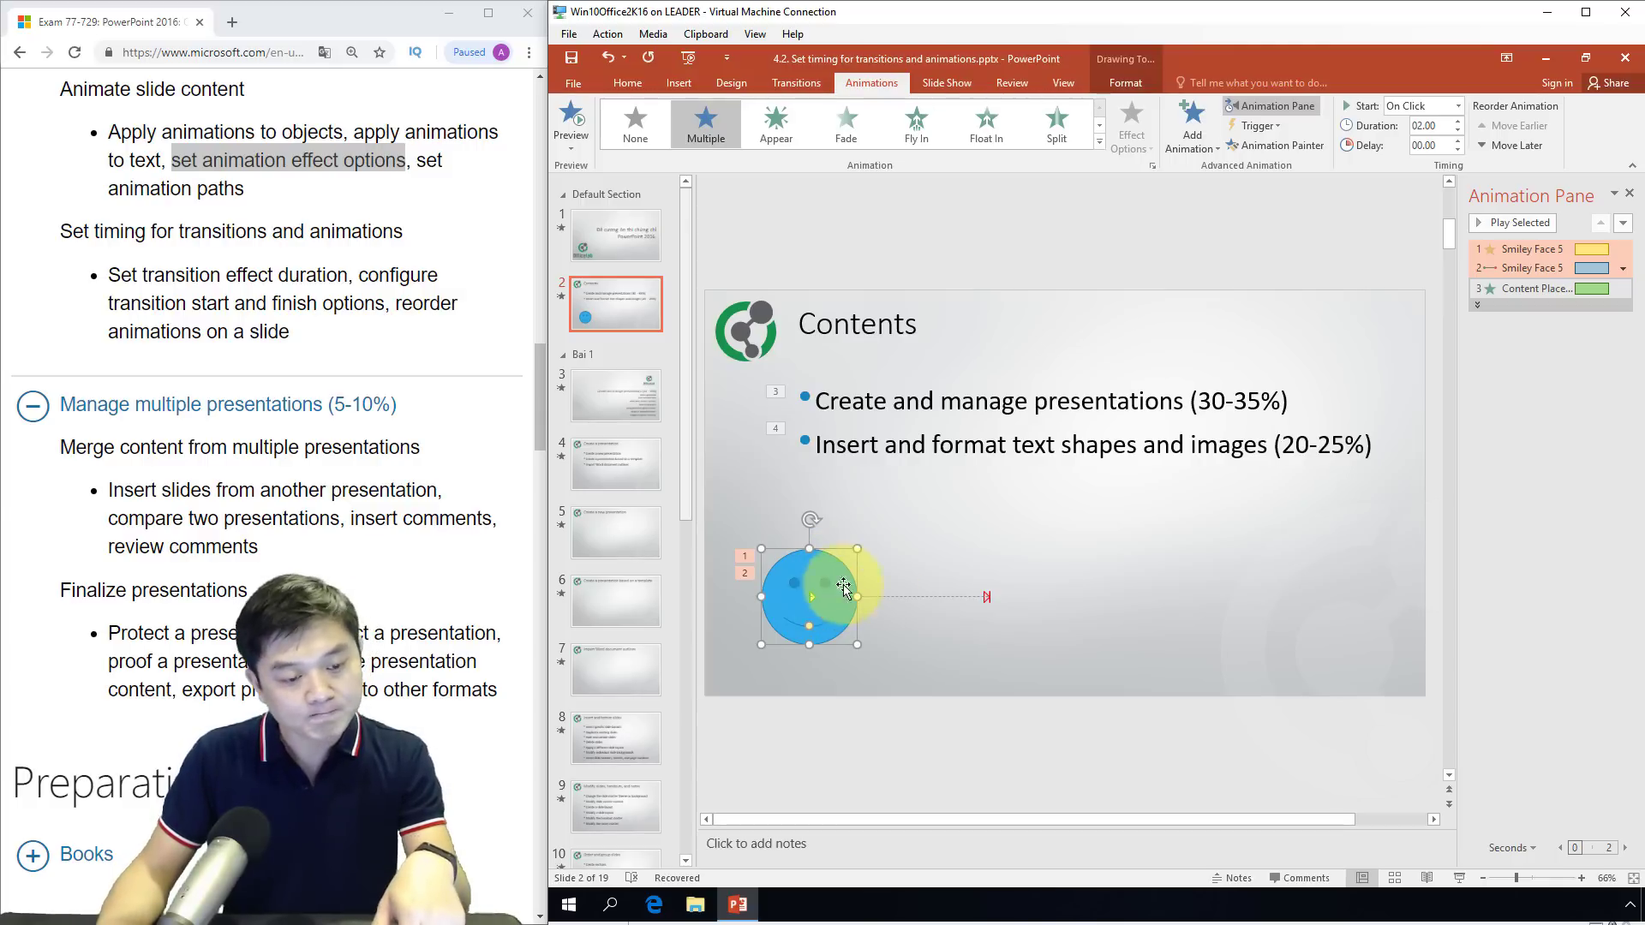
# Select Smiley Face 5's Spin animation in the Animation Pane and show its Effect Options
pyautogui.click(924, 563)
pyautogui.click(822, 571)
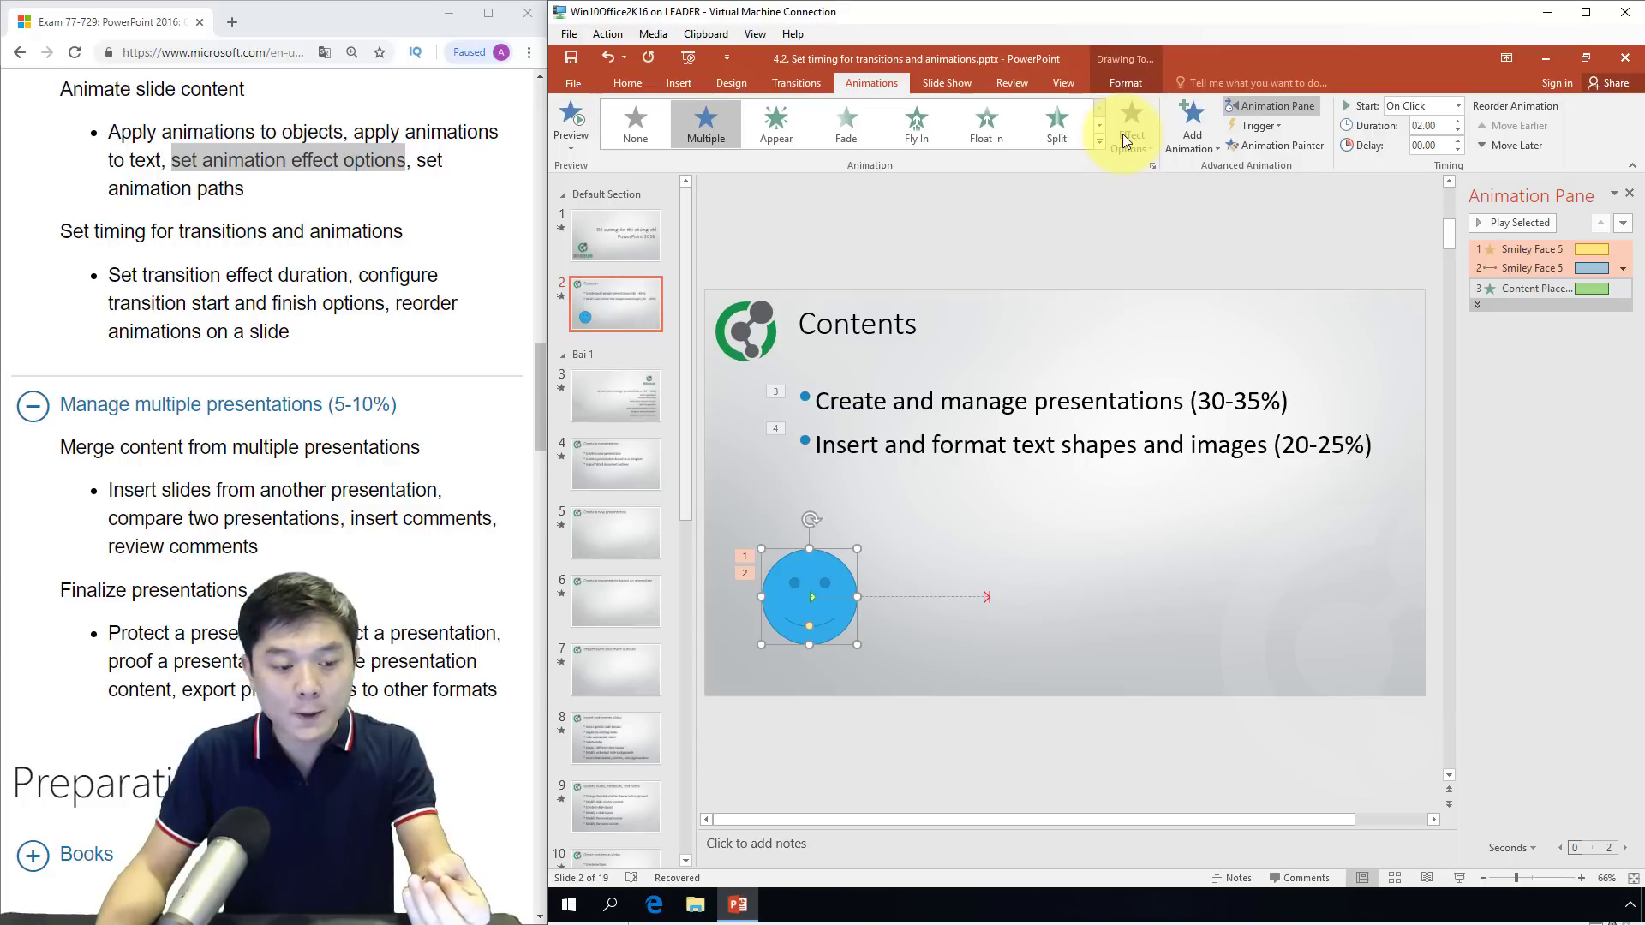
pyautogui.click(1510, 256)
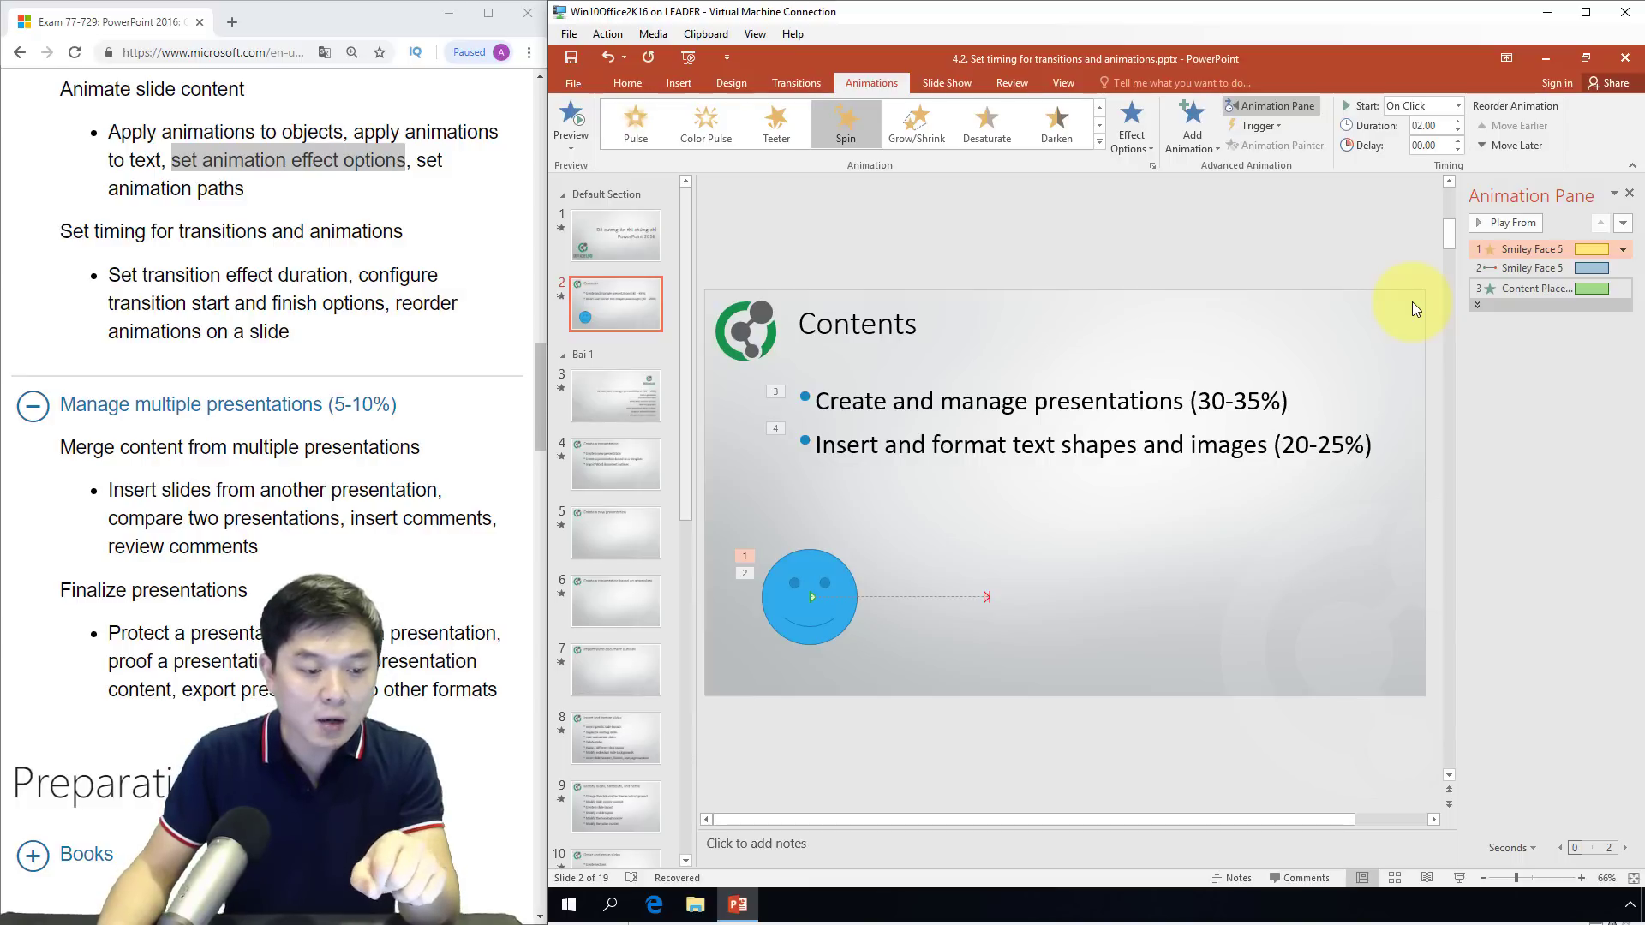
pyautogui.click(1121, 145)
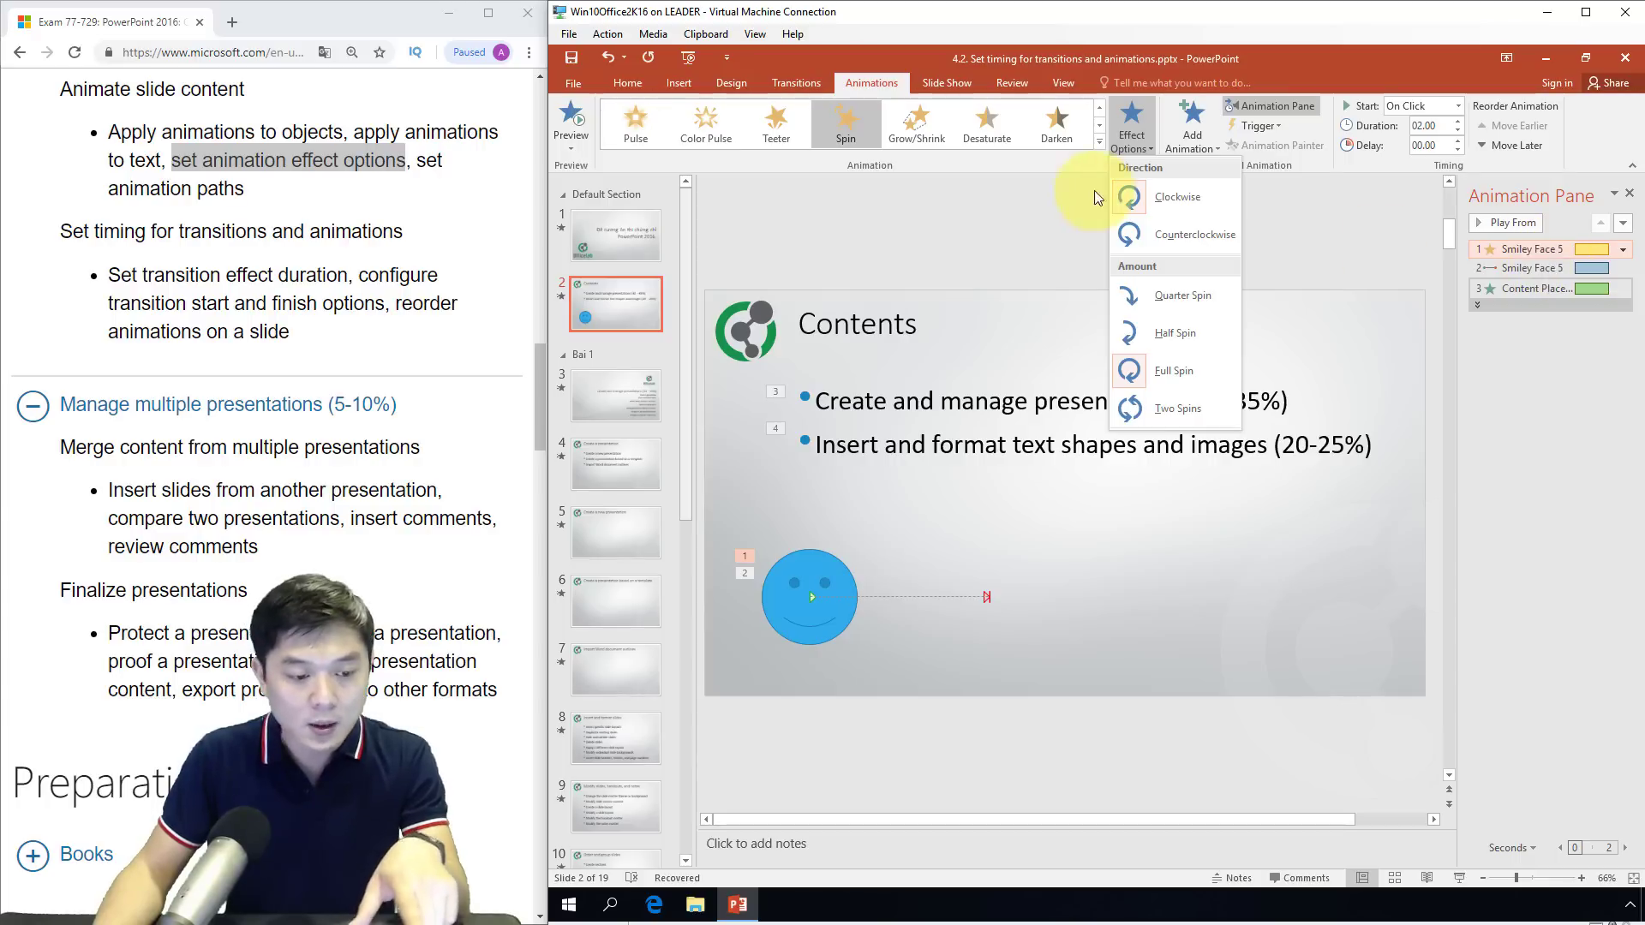
# Try Counterclockwise and Quarter Spin, then set the smiley's Spin to Clockwise with a new spin amount
pyautogui.click(1136, 235)
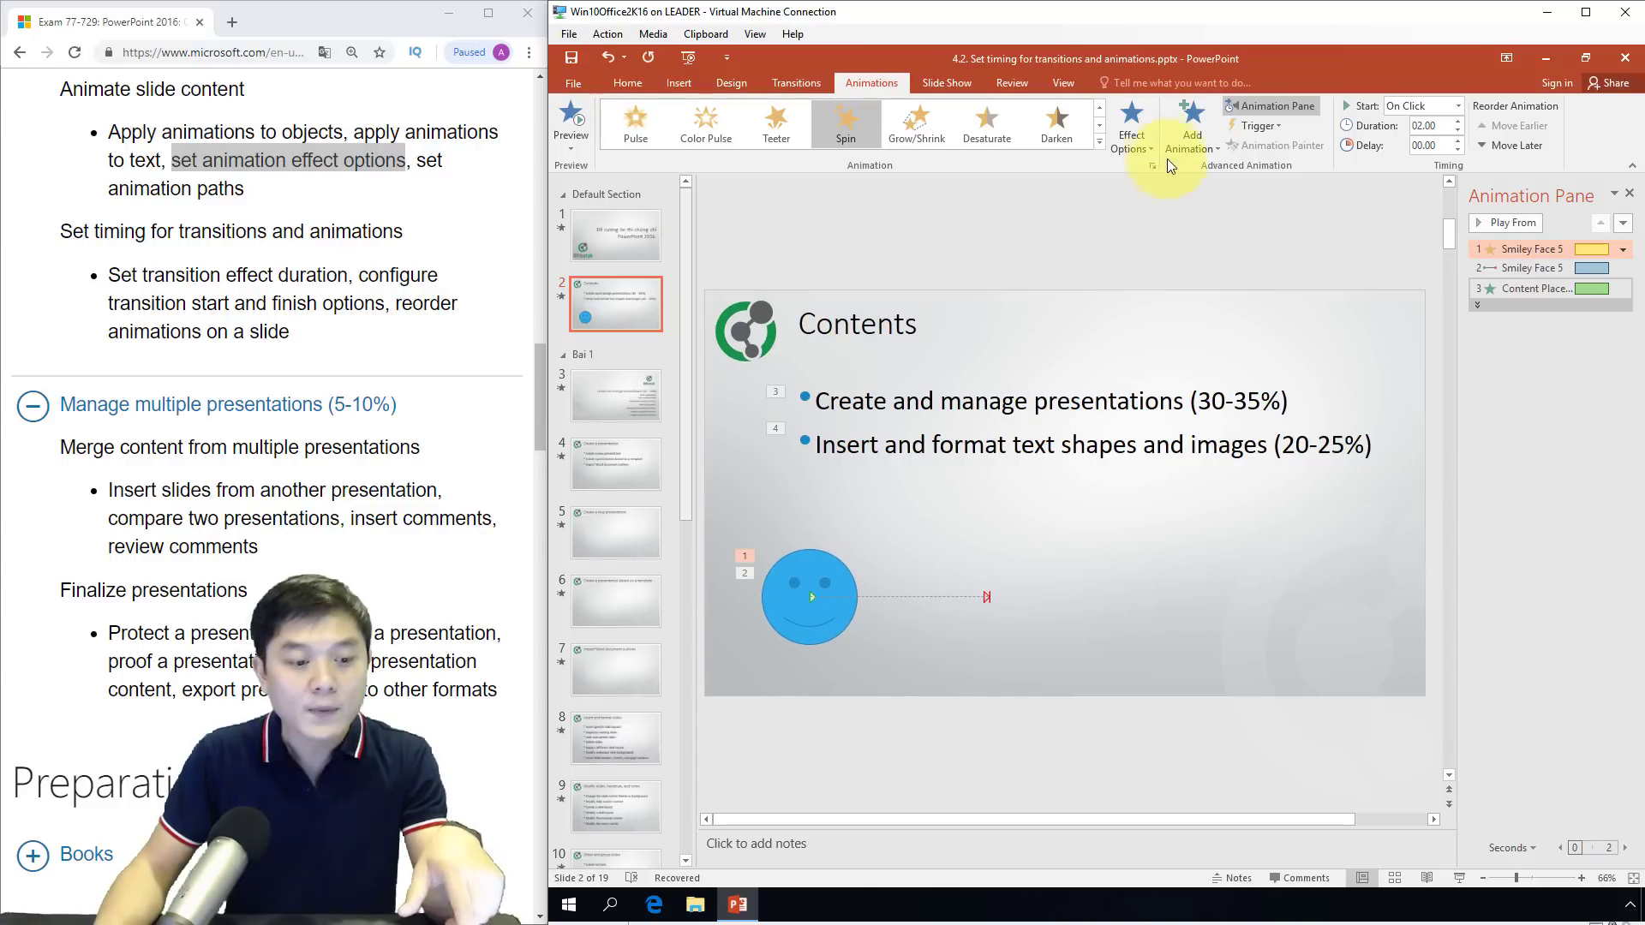
pyautogui.click(1149, 130)
pyautogui.click(1159, 291)
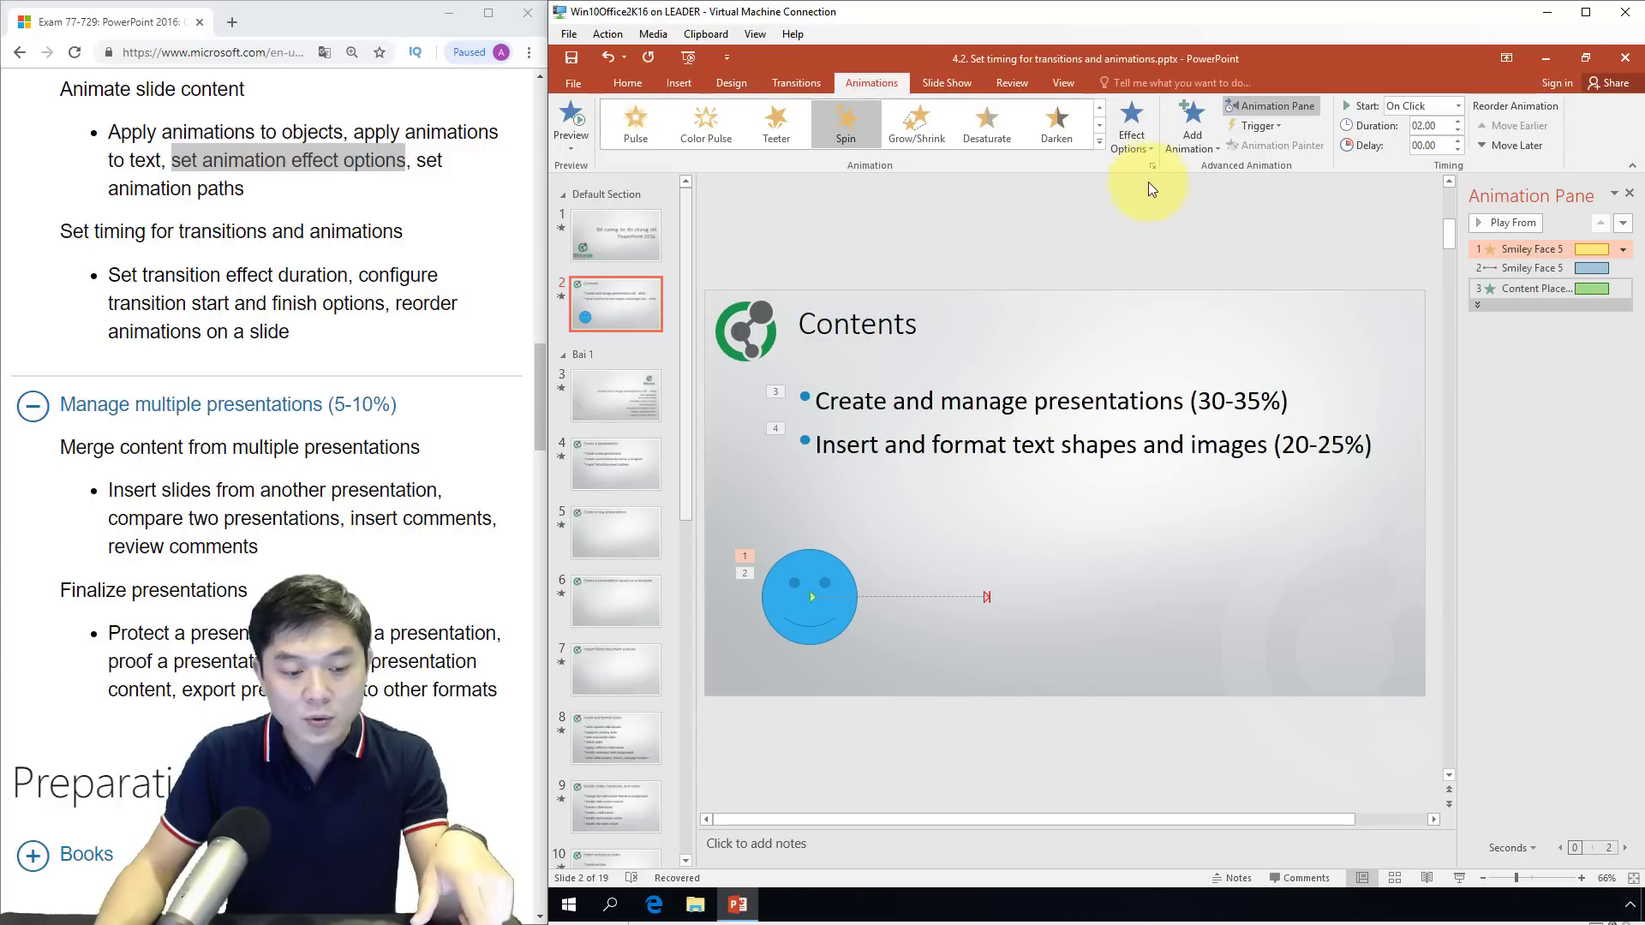
pyautogui.click(1153, 137)
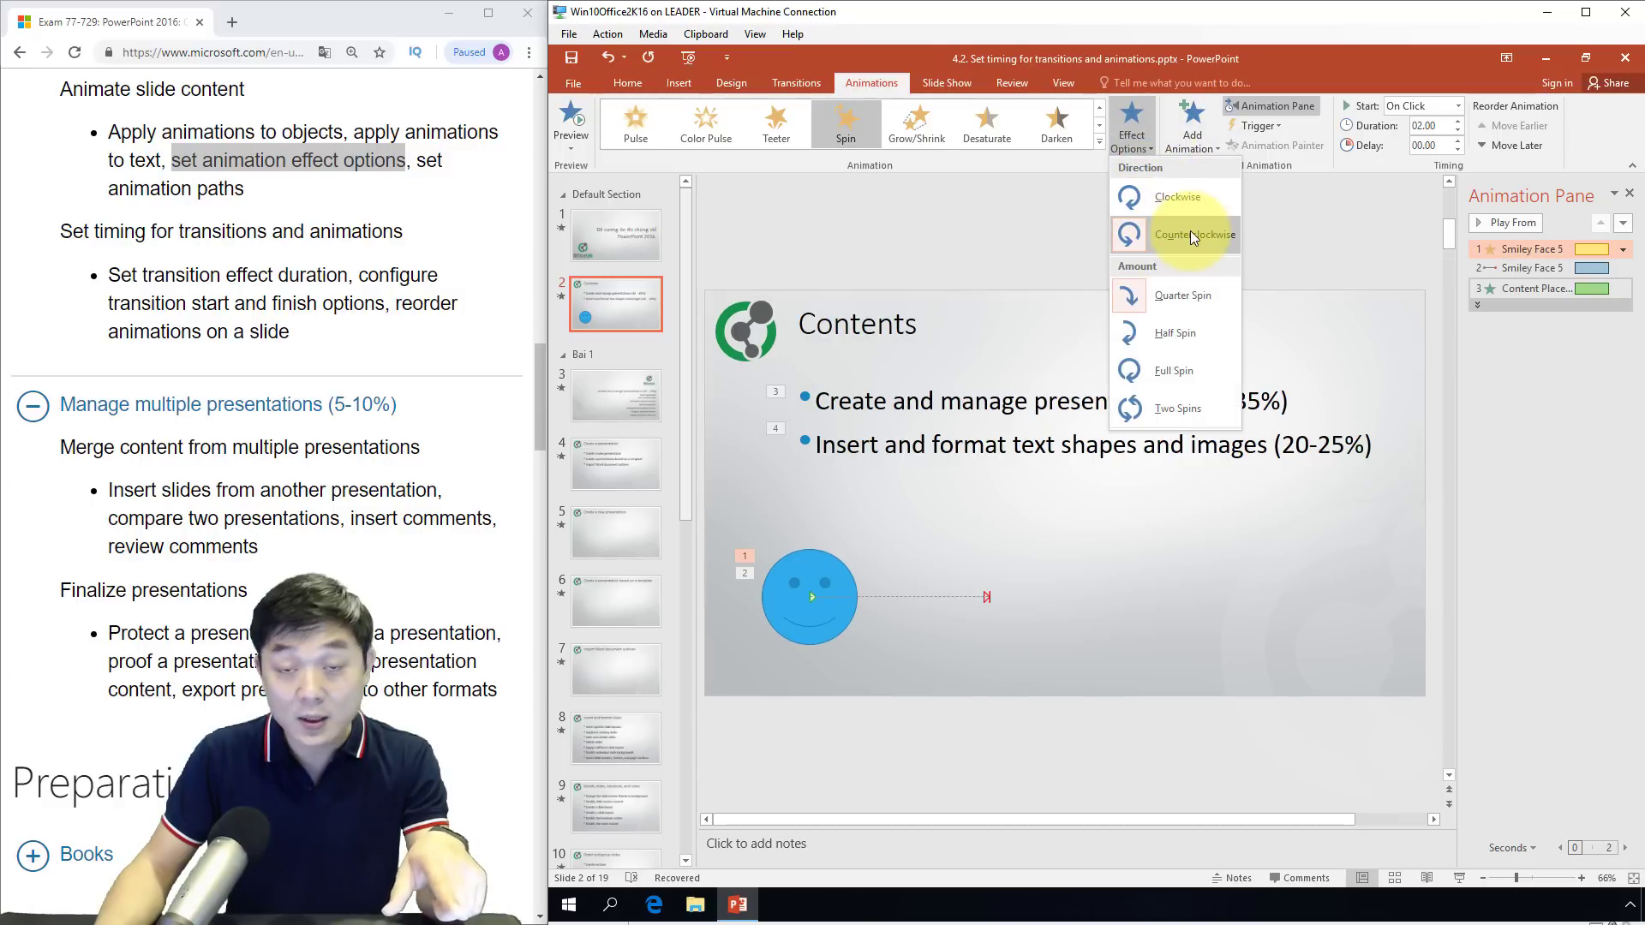
pyautogui.click(1137, 207)
pyautogui.click(1145, 129)
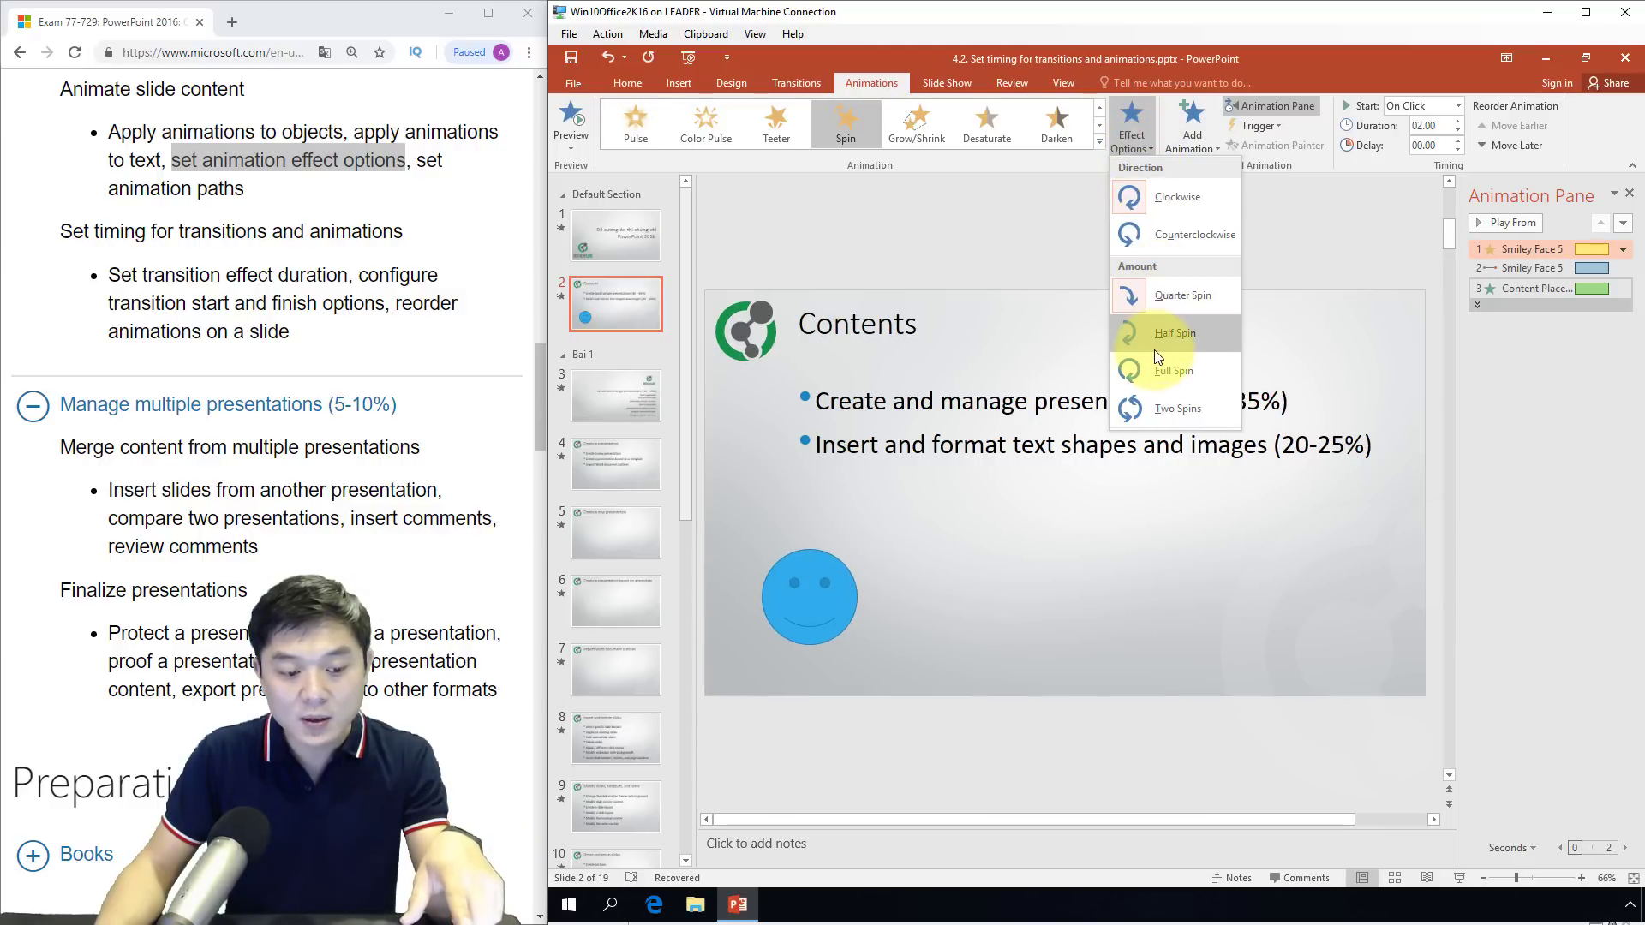
pyautogui.click(1169, 408)
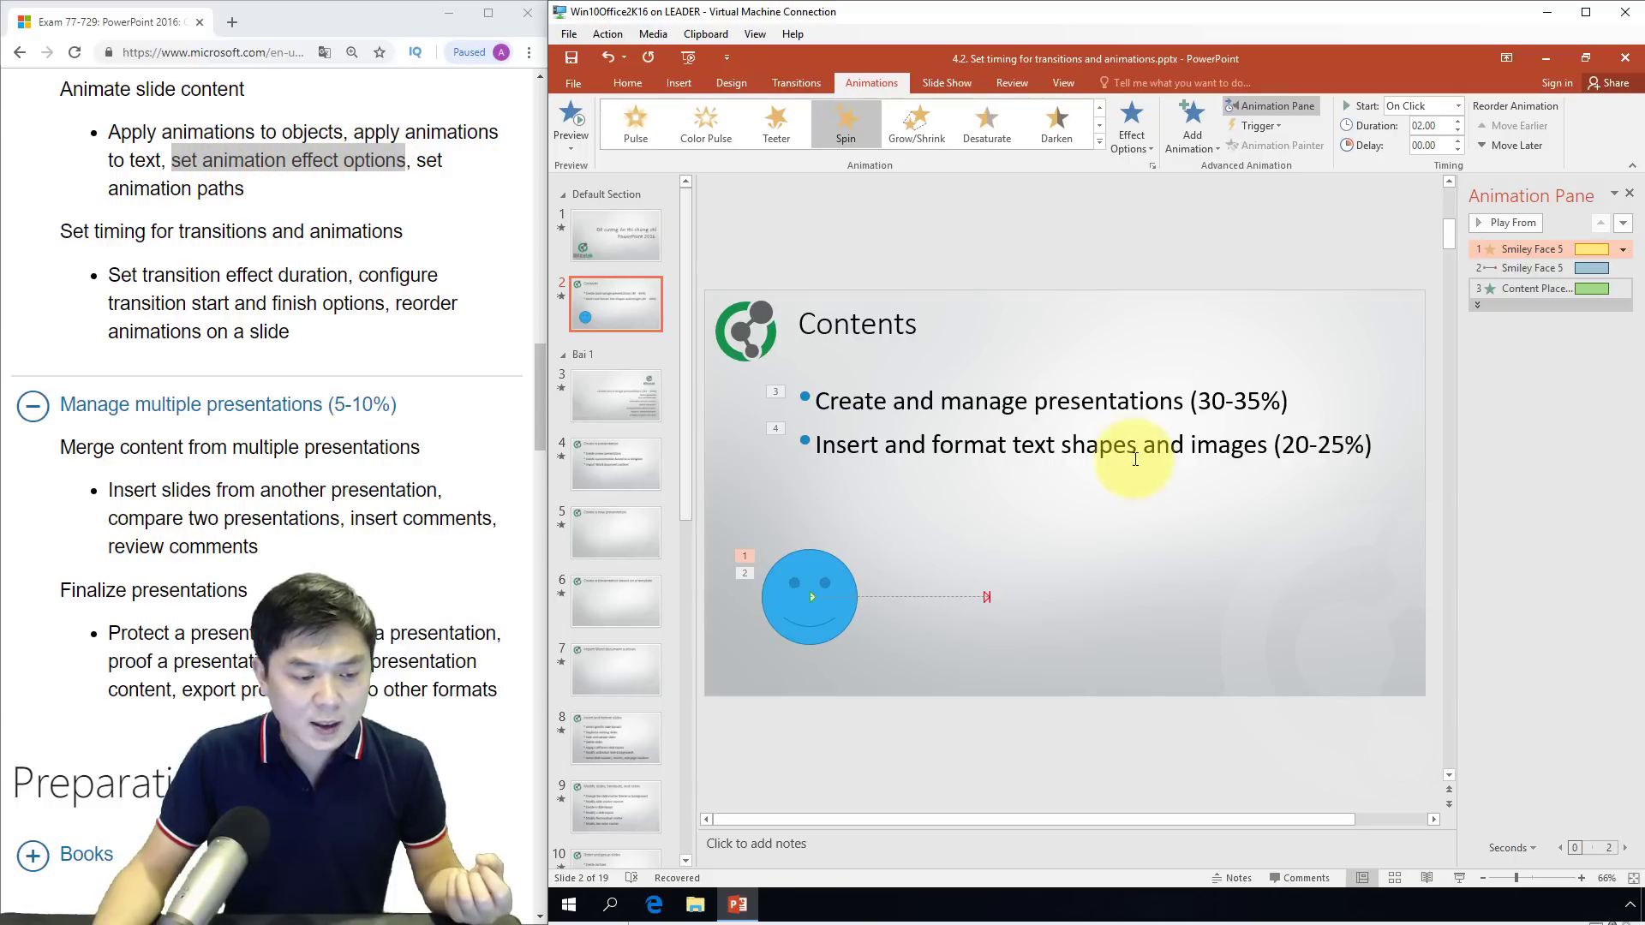
pyautogui.click(1043, 492)
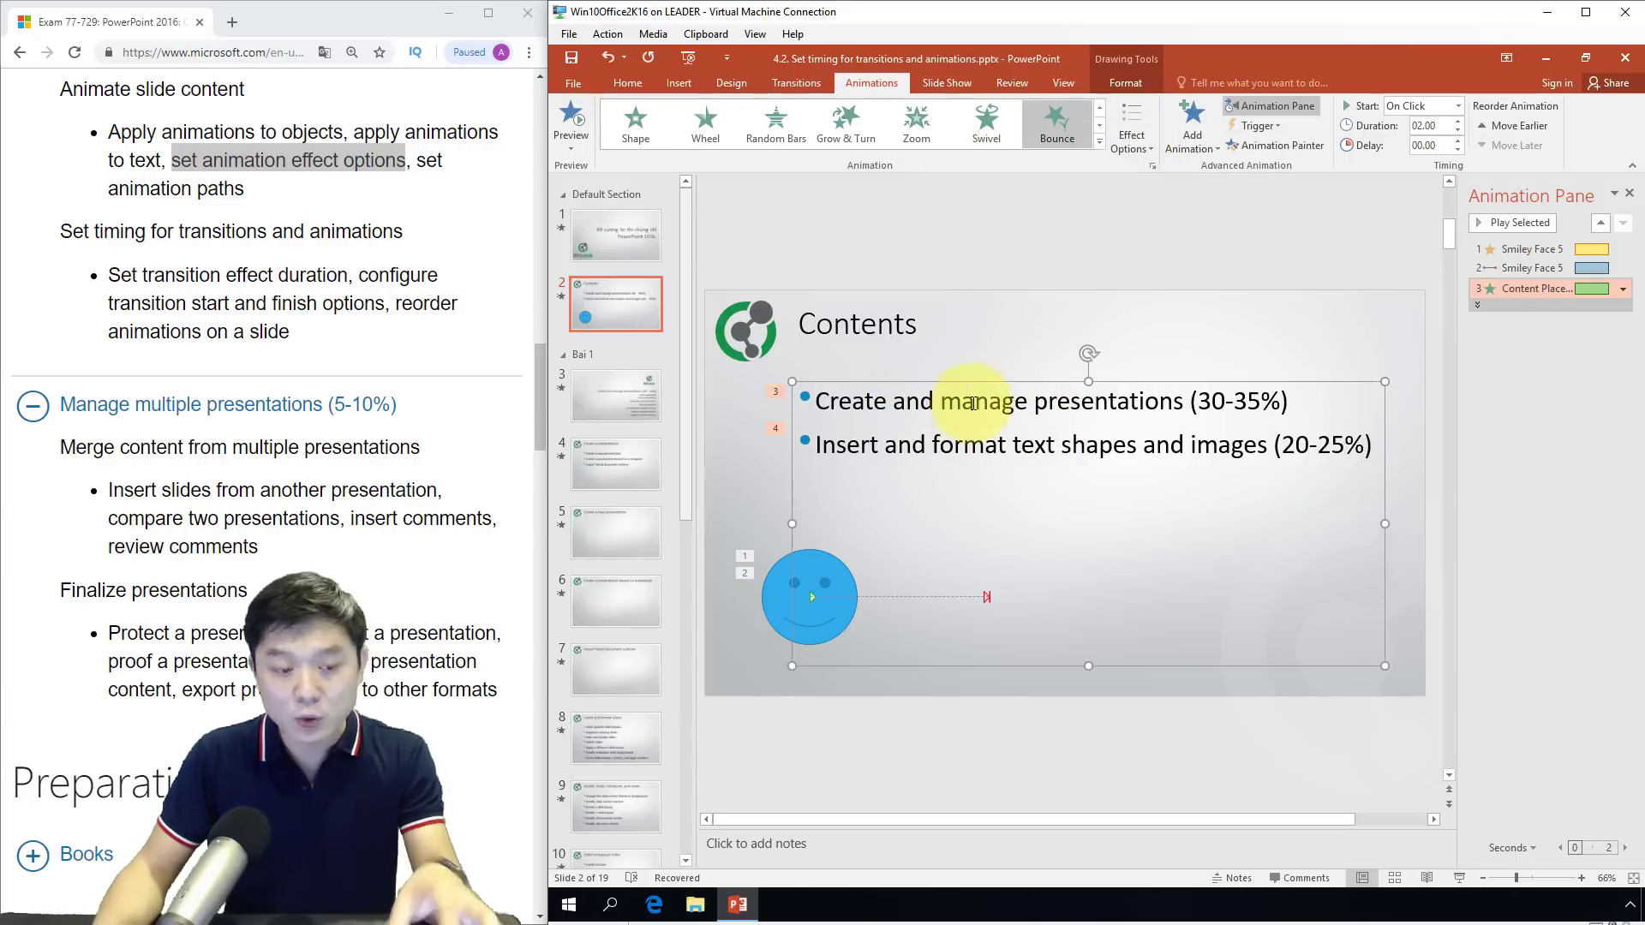
# Switch the bullets' Bounce sequence between As One Object and All at Once, ending on All at Once
pyautogui.click(1136, 147)
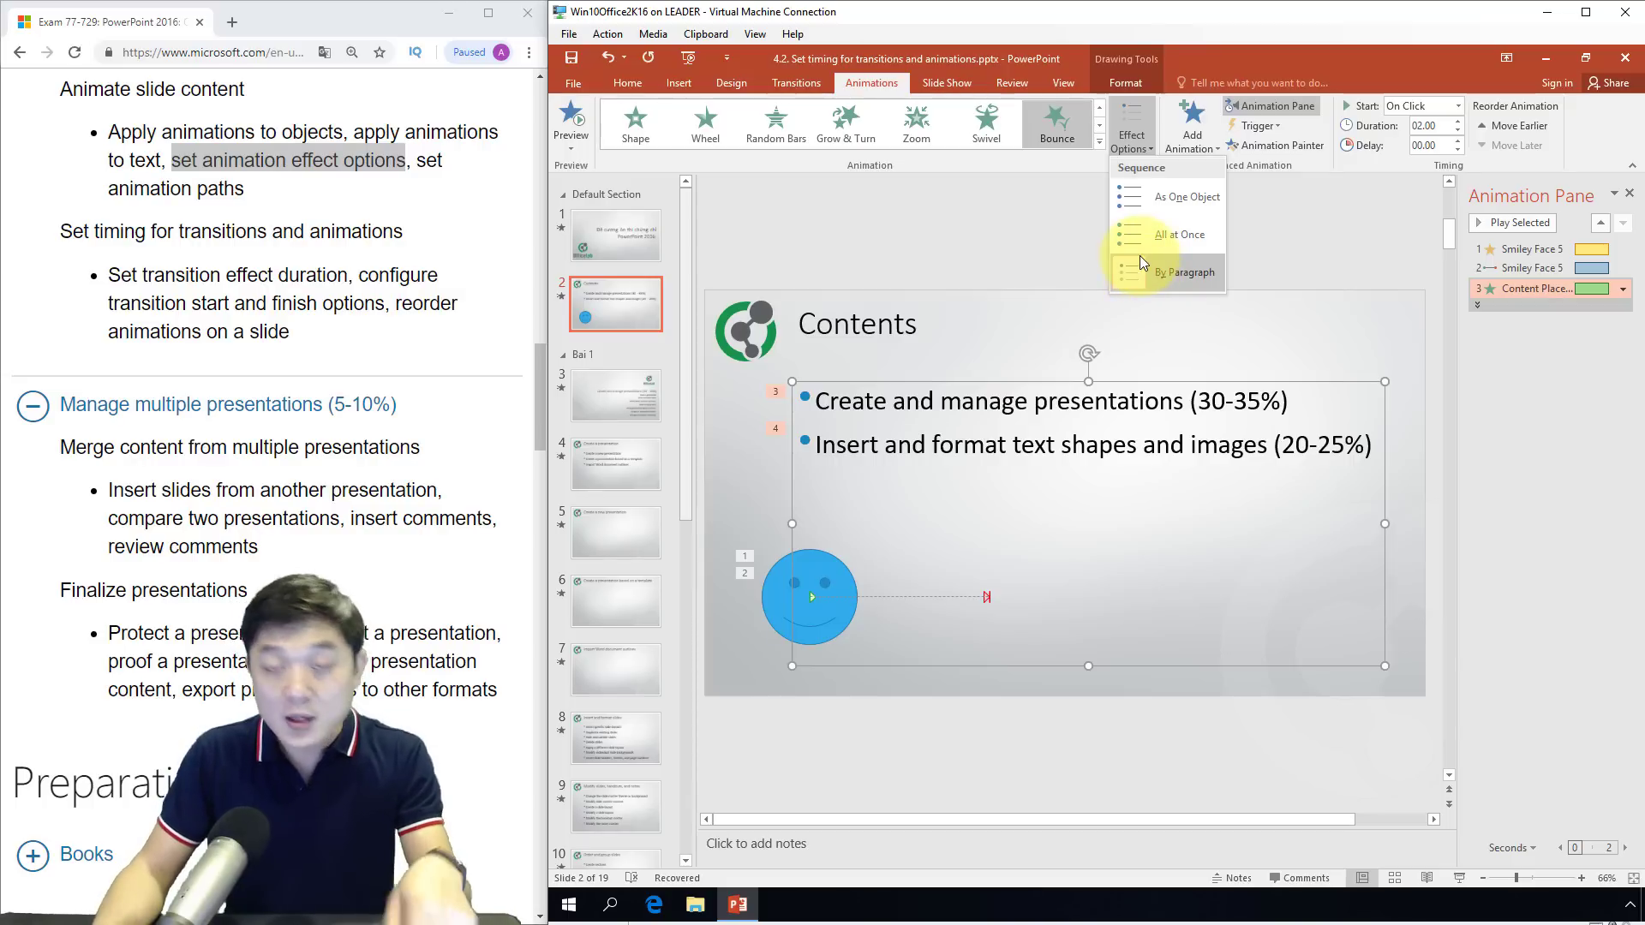
pyautogui.click(1172, 203)
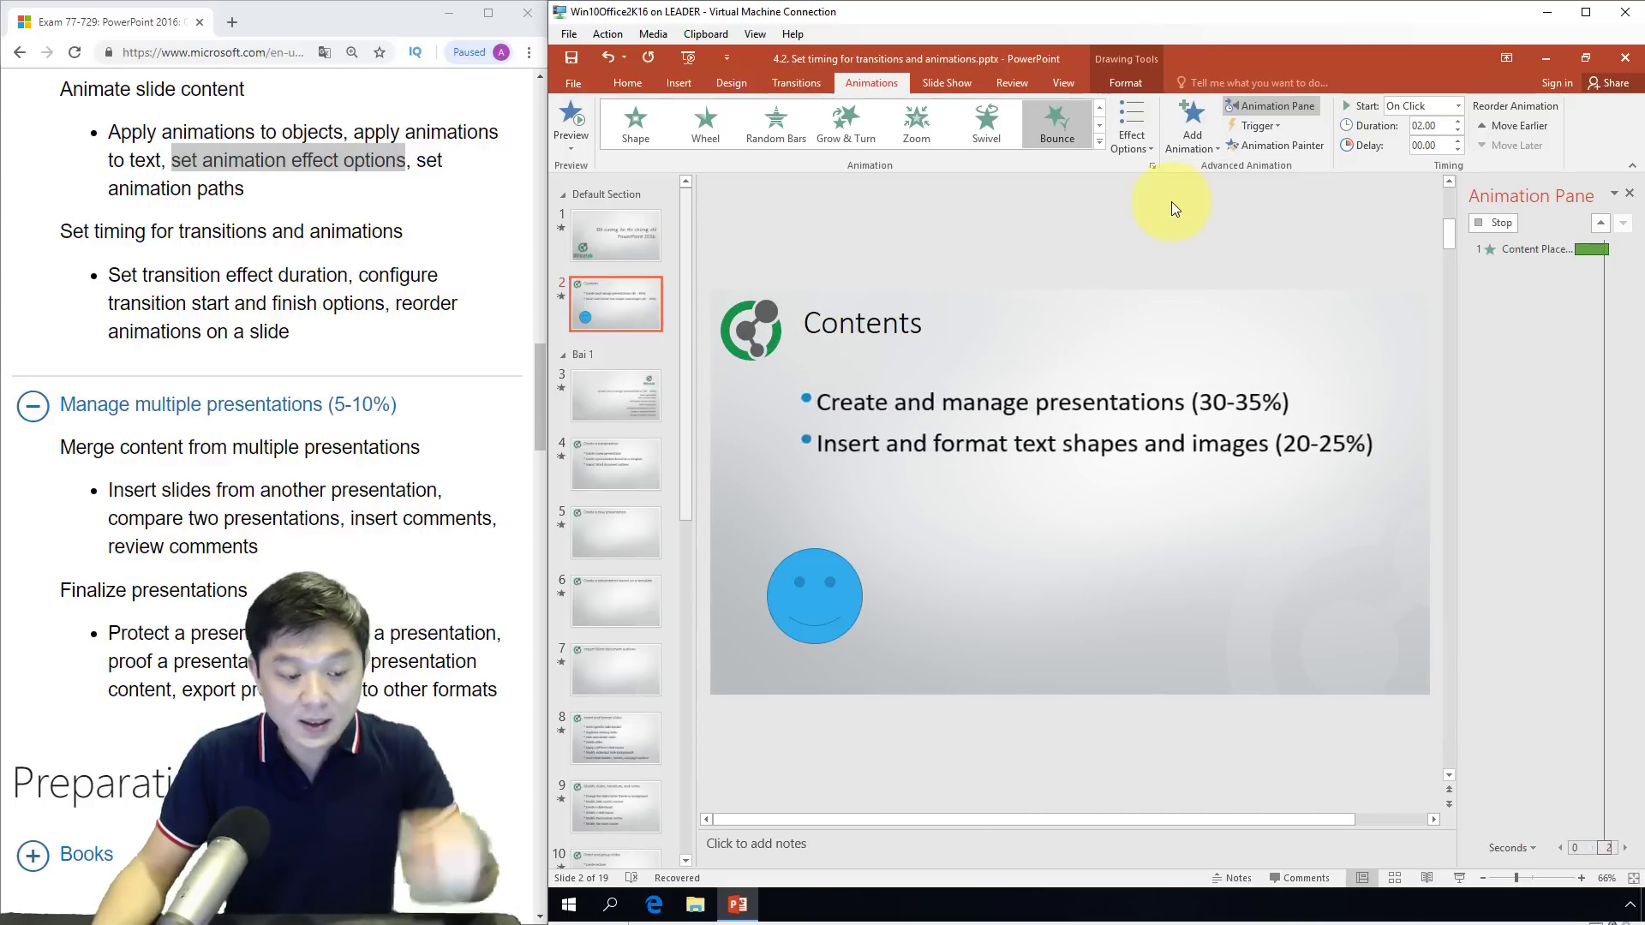
pyautogui.click(1136, 149)
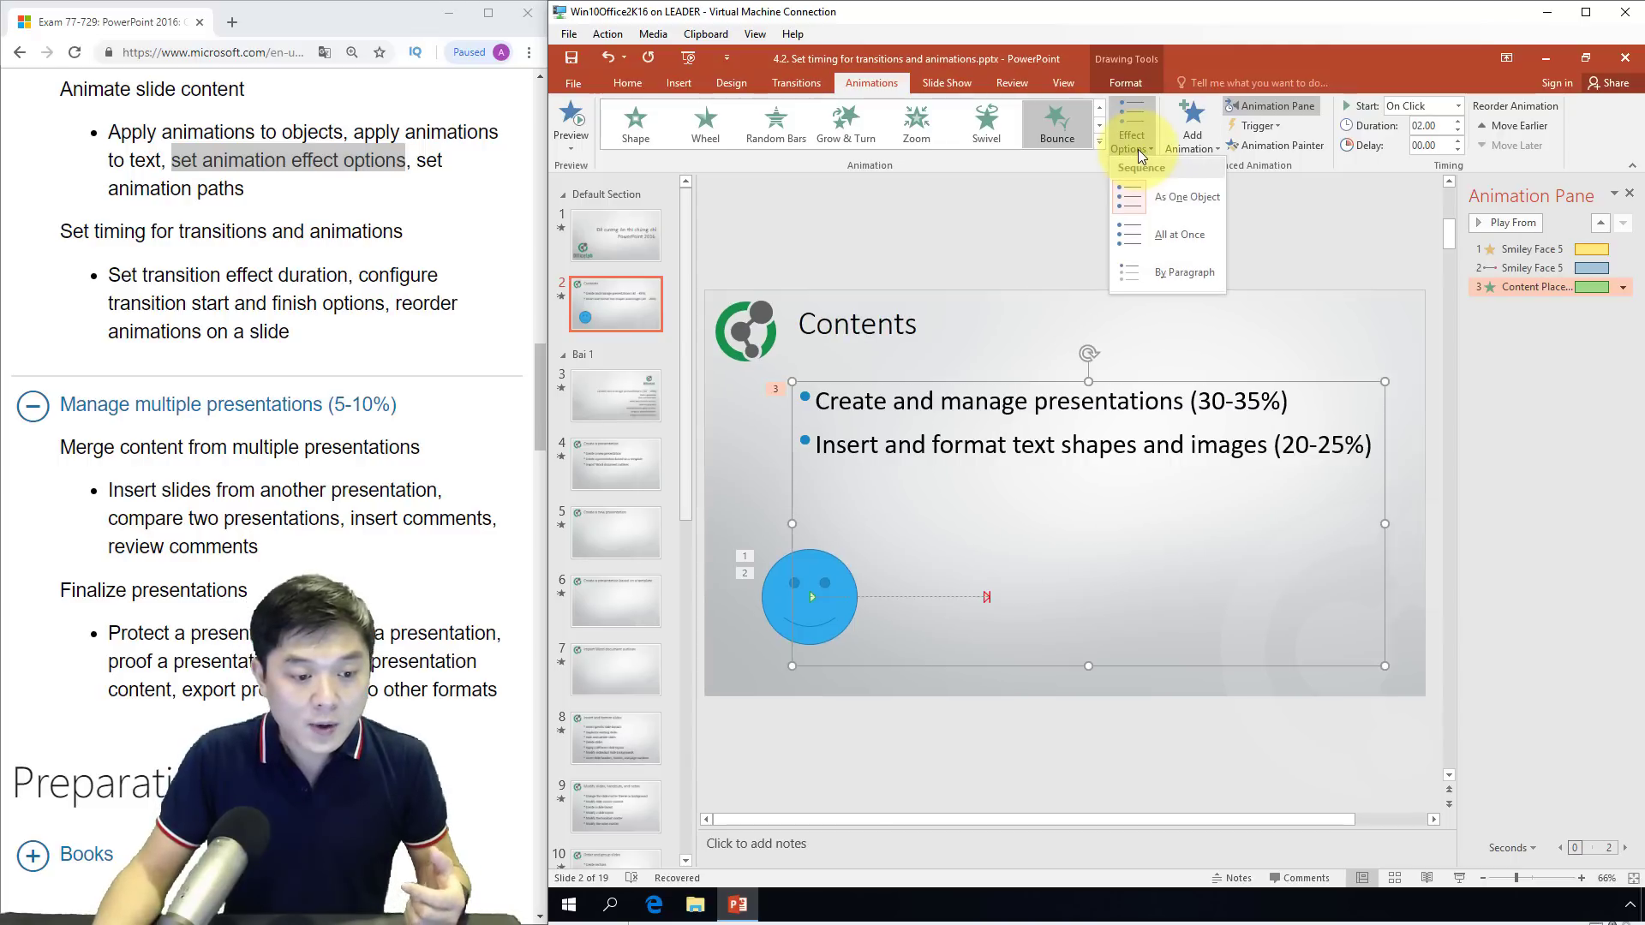
pyautogui.click(1140, 235)
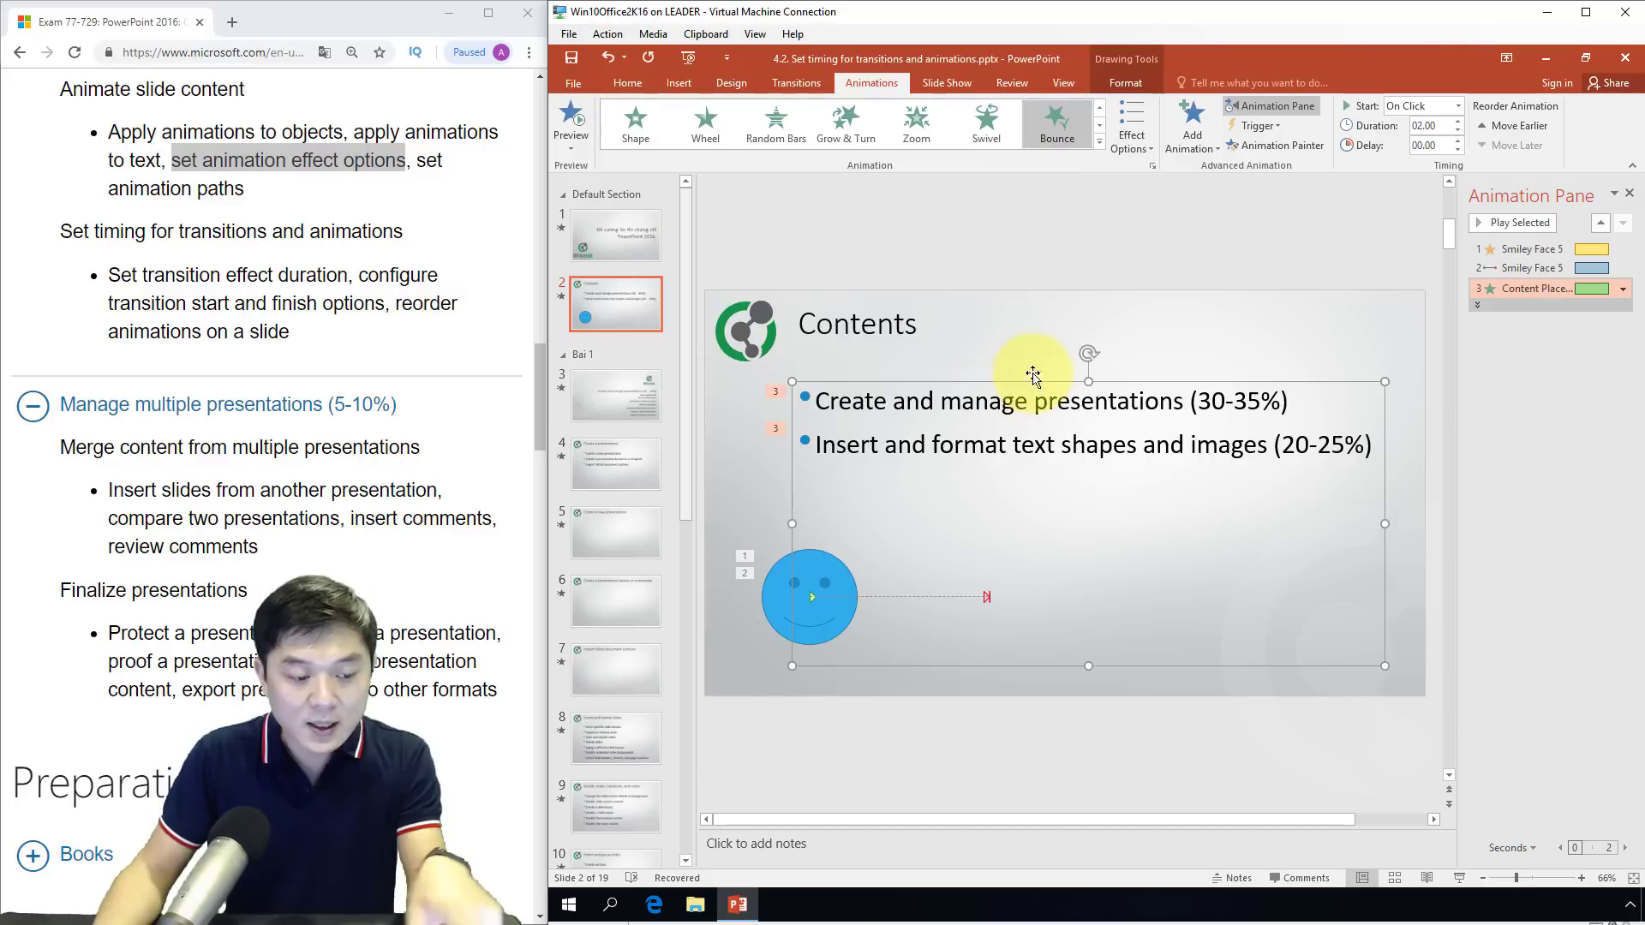
pyautogui.click(1128, 139)
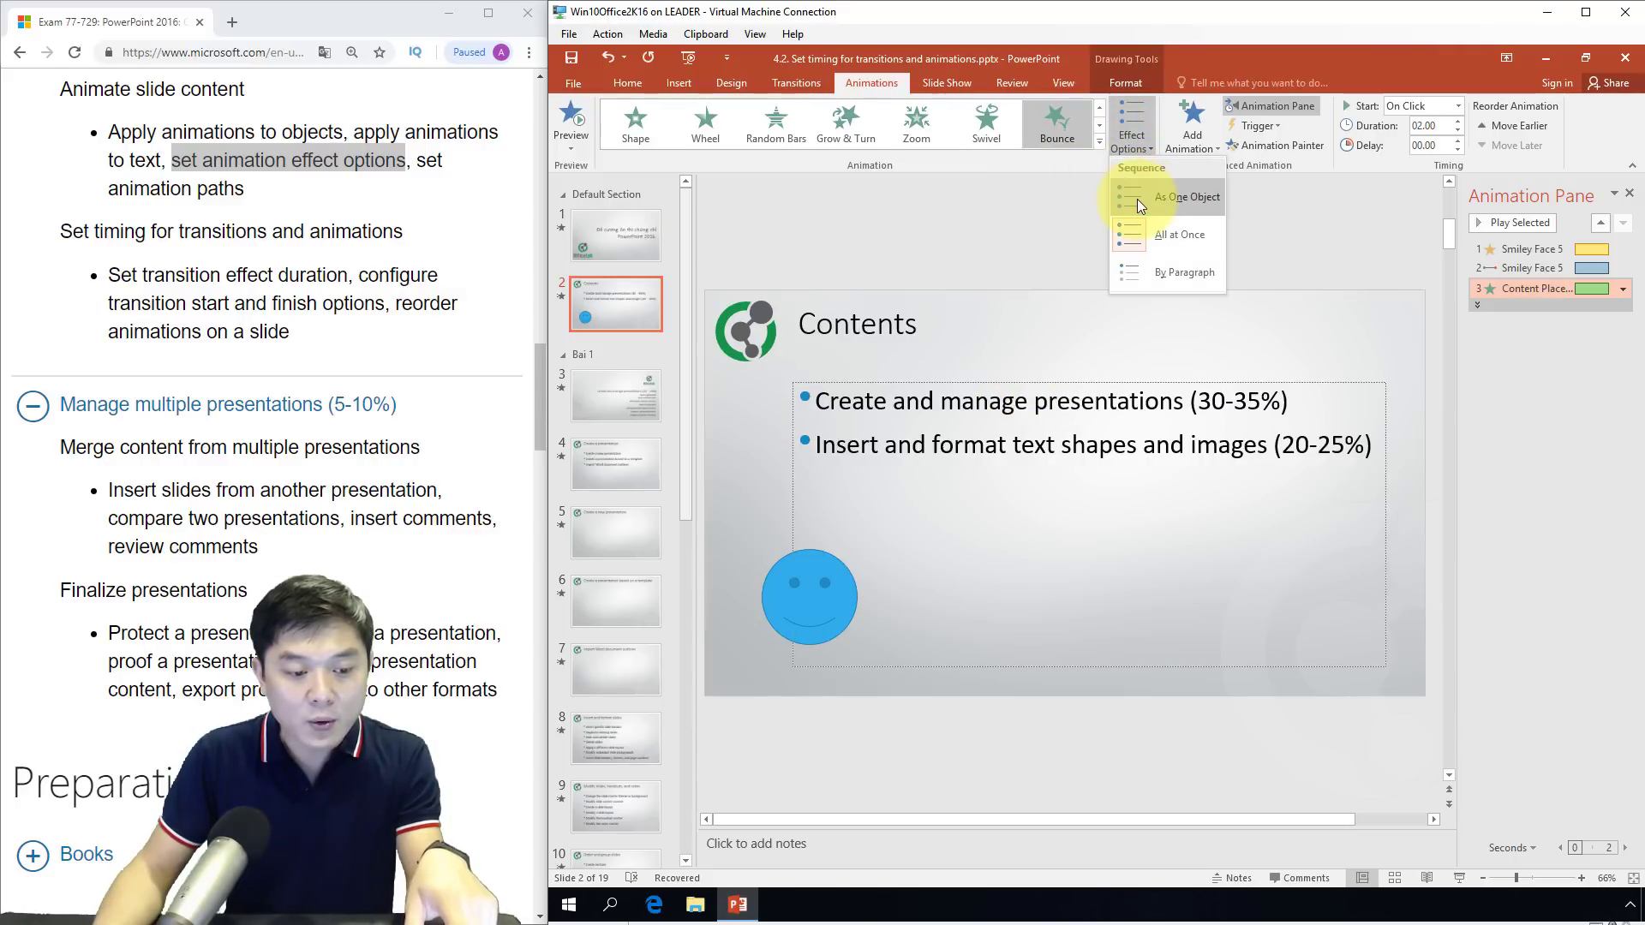
pyautogui.click(1138, 198)
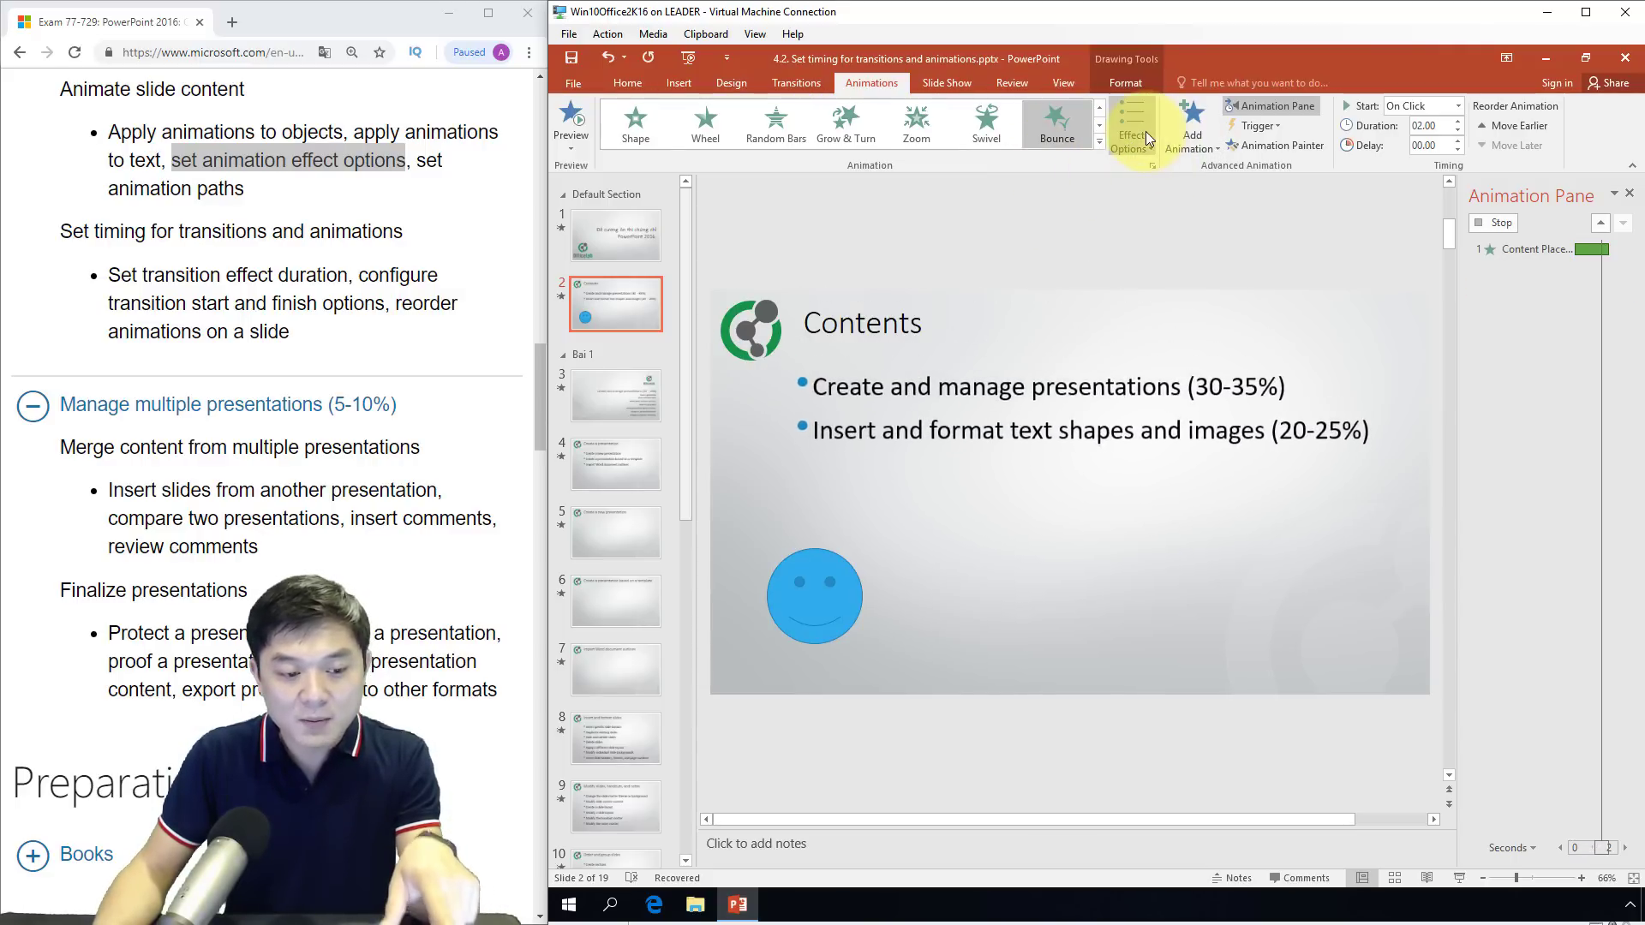
pyautogui.click(1144, 131)
pyautogui.click(1145, 234)
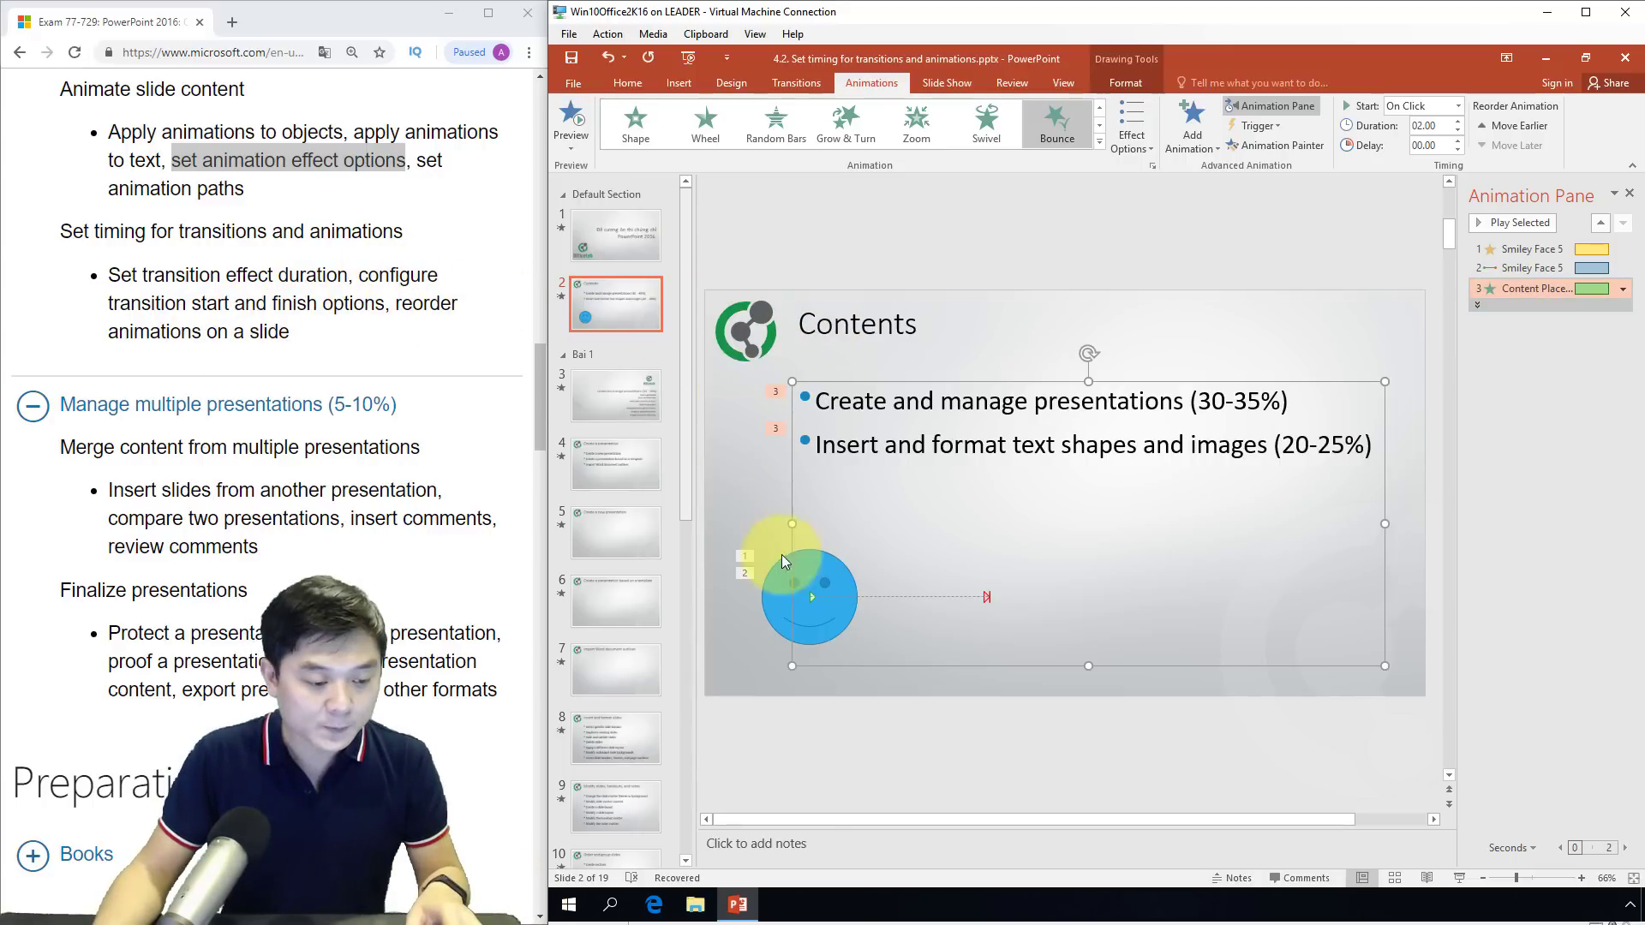
# Highlight 'set animation paths' in Chrome, then select the smiley's motion path animation (item 2)
pyautogui.click(784, 600)
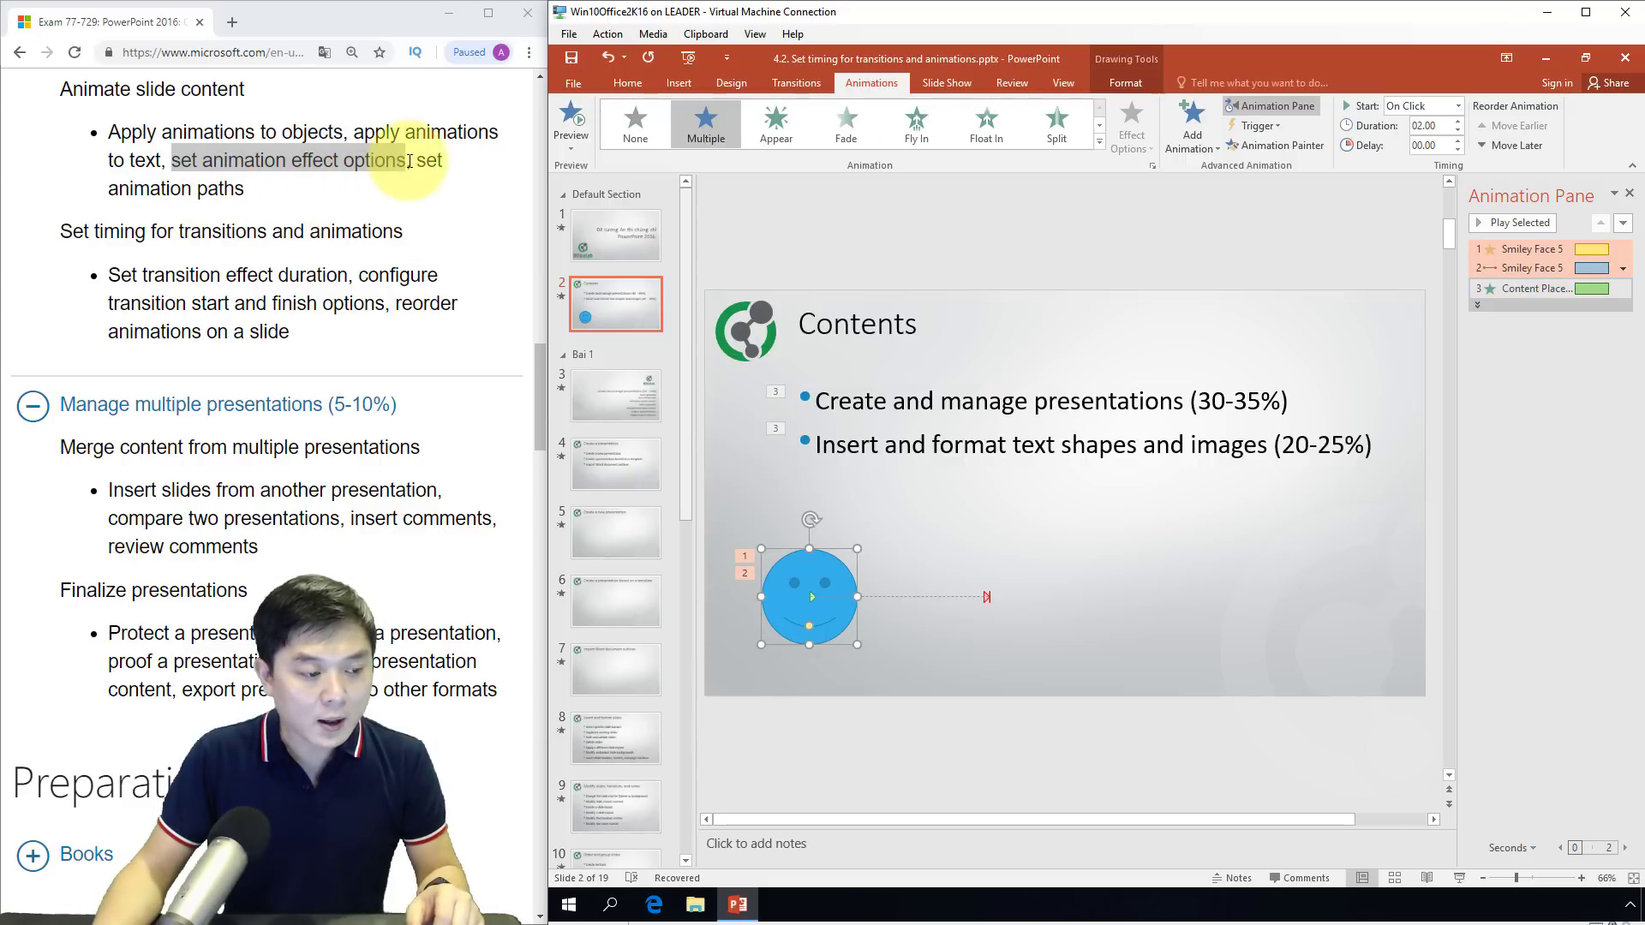
pyautogui.moveTo(419, 161); pyautogui.dragTo(435, 188)
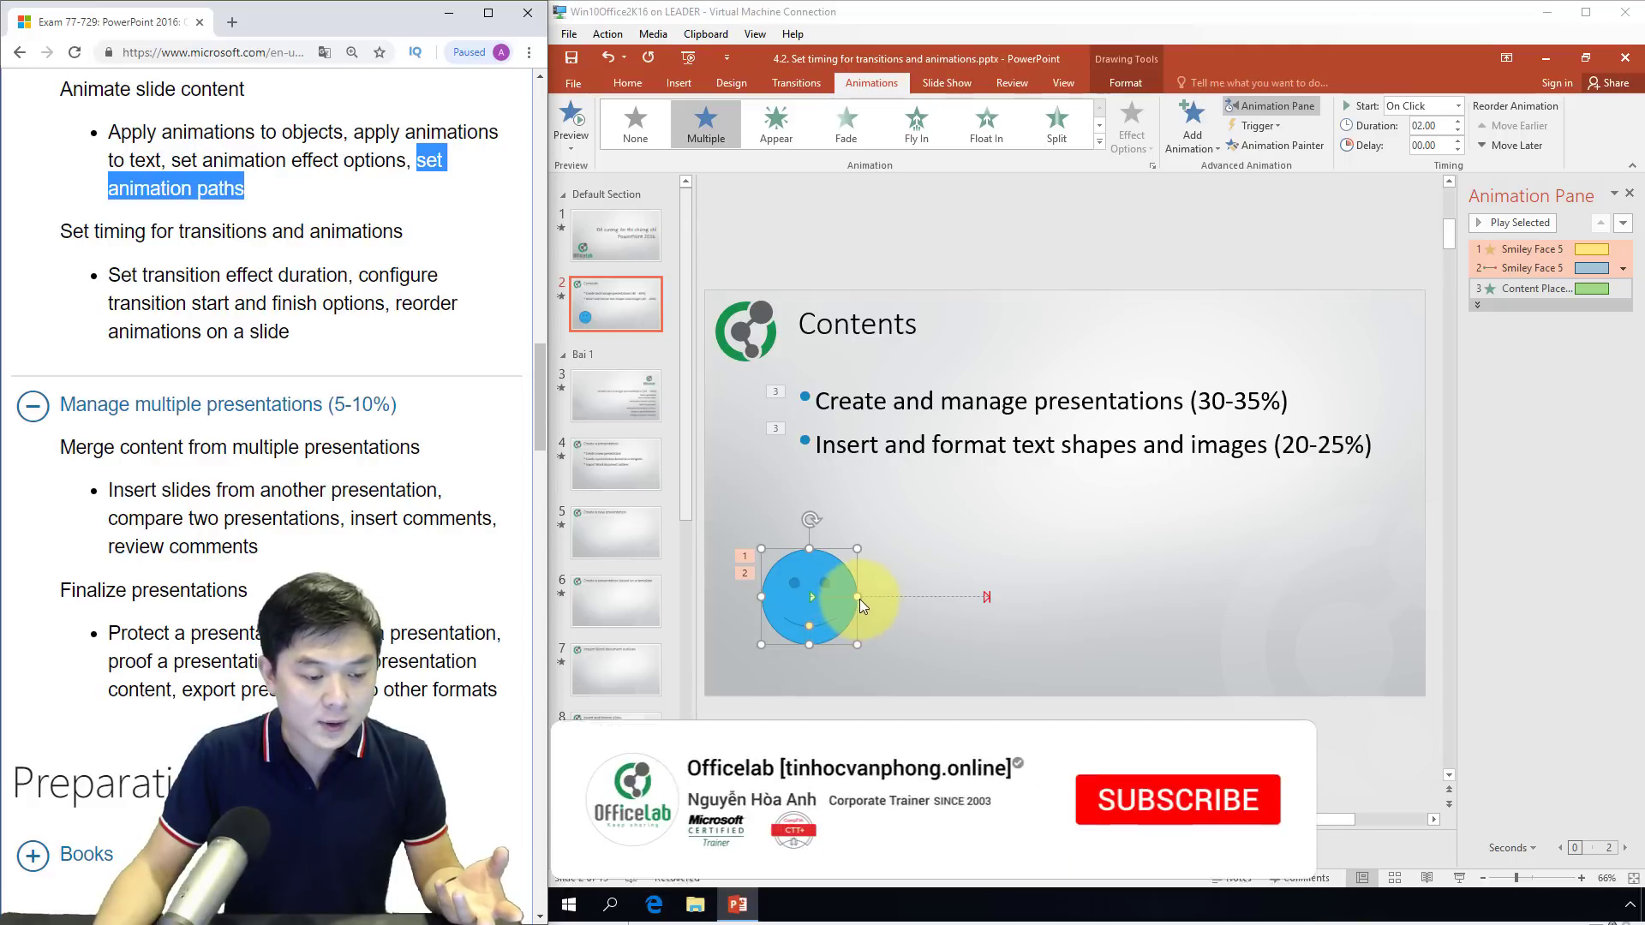
pyautogui.click(887, 598)
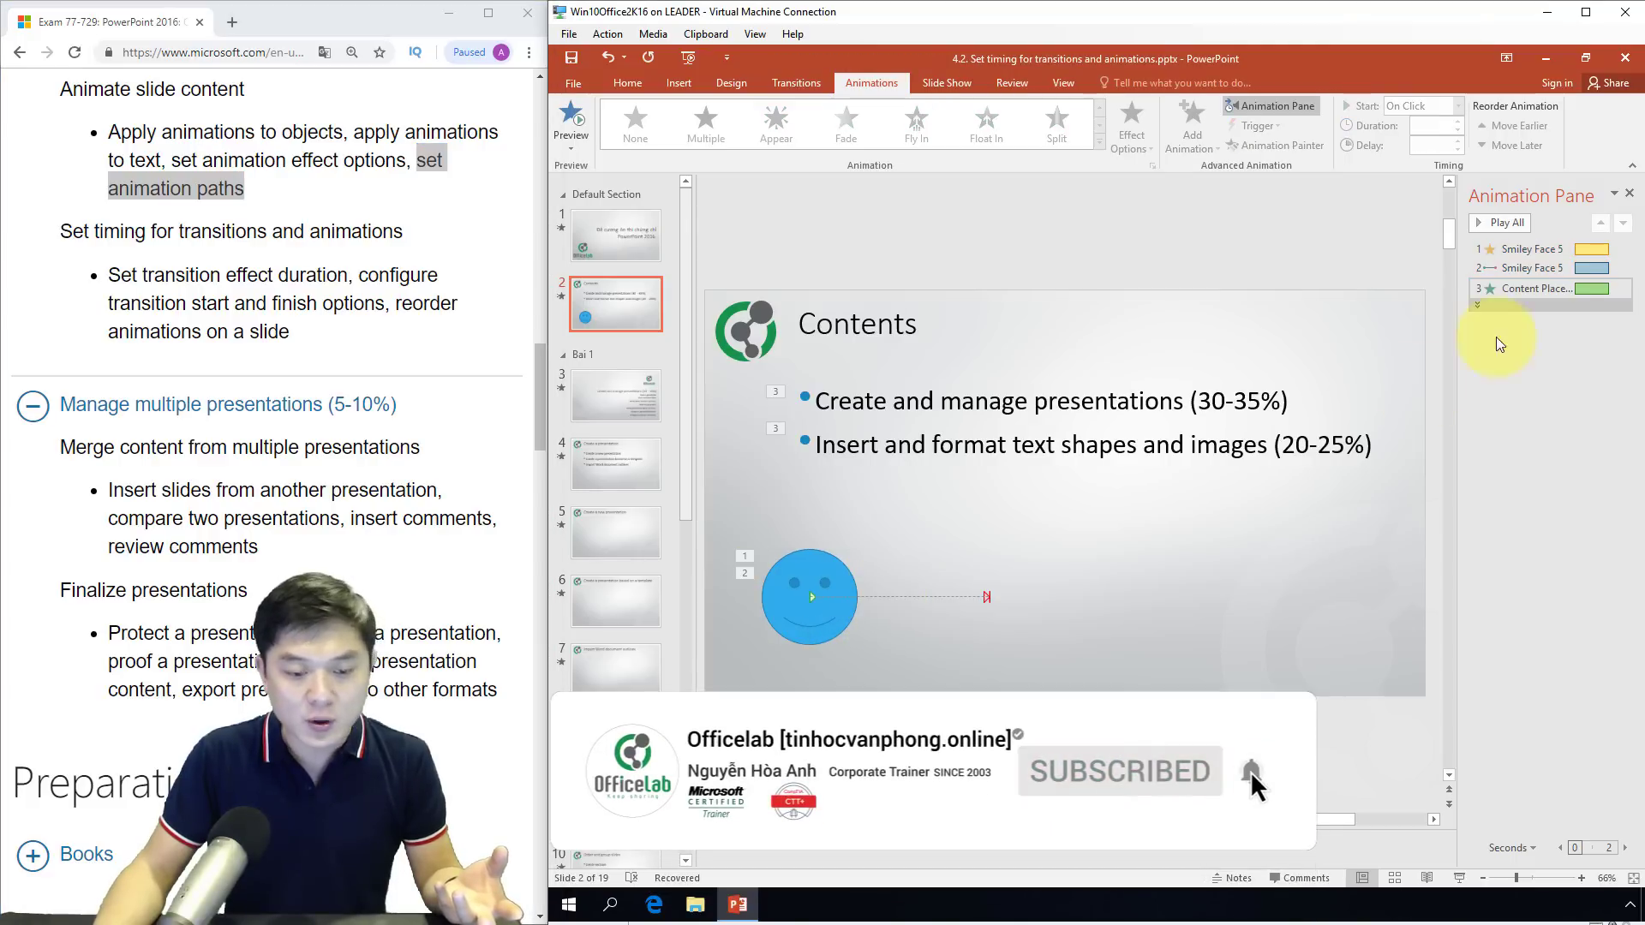
pyautogui.click(1513, 267)
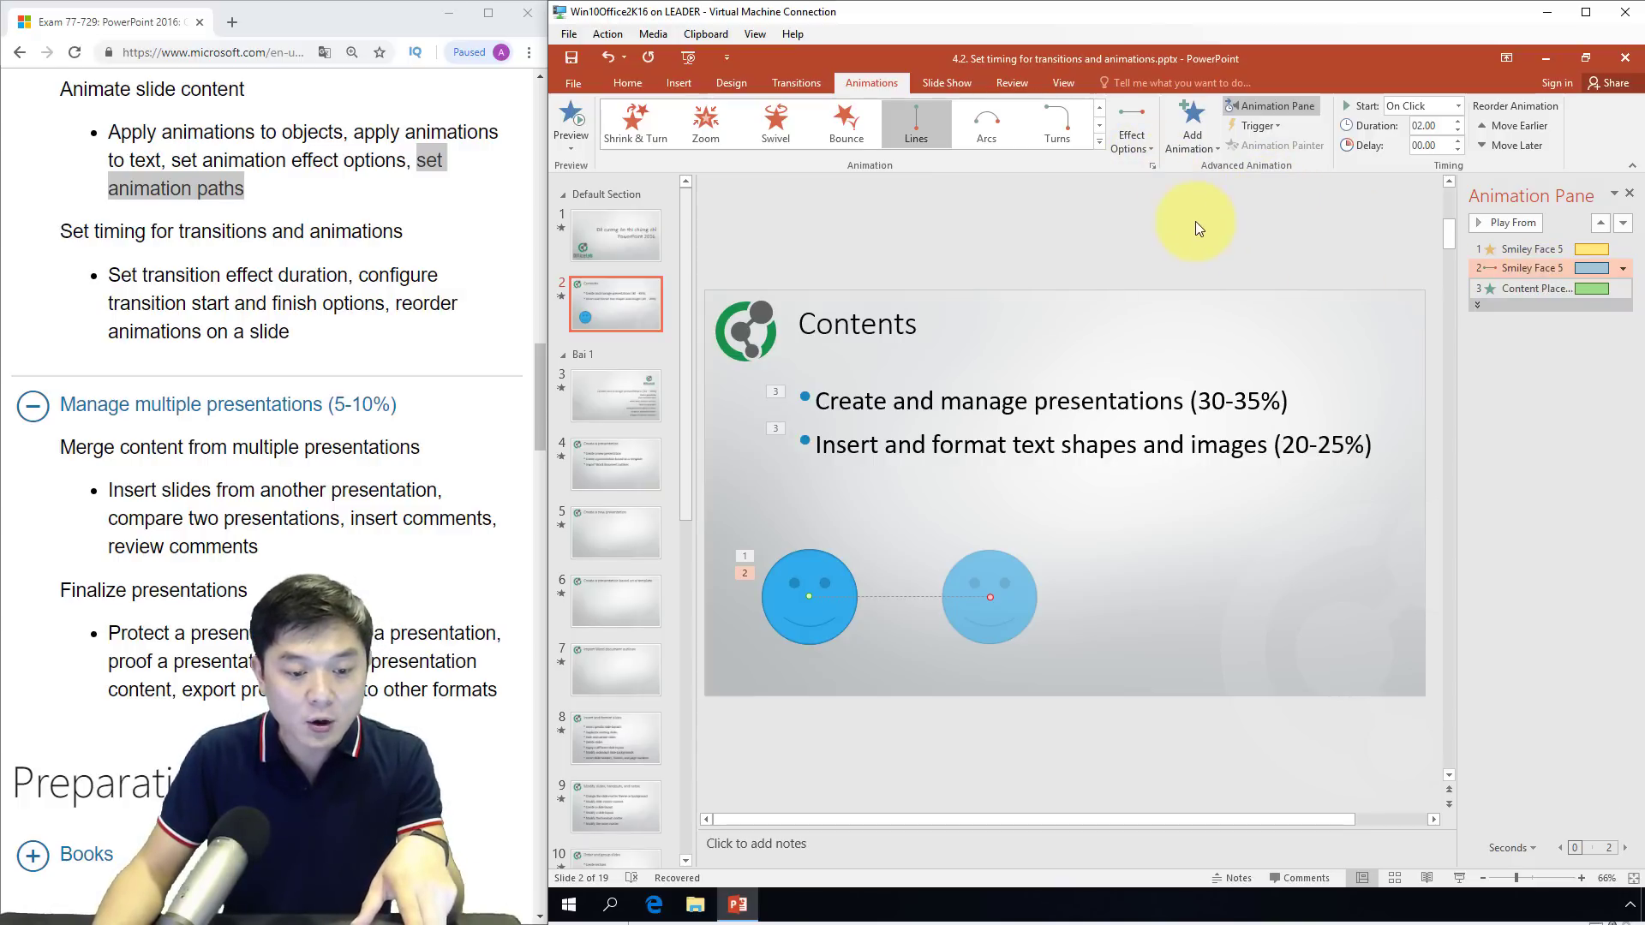
# Apply Reverse Path Direction to the smiley's straight-line motion path
pyautogui.click(1136, 142)
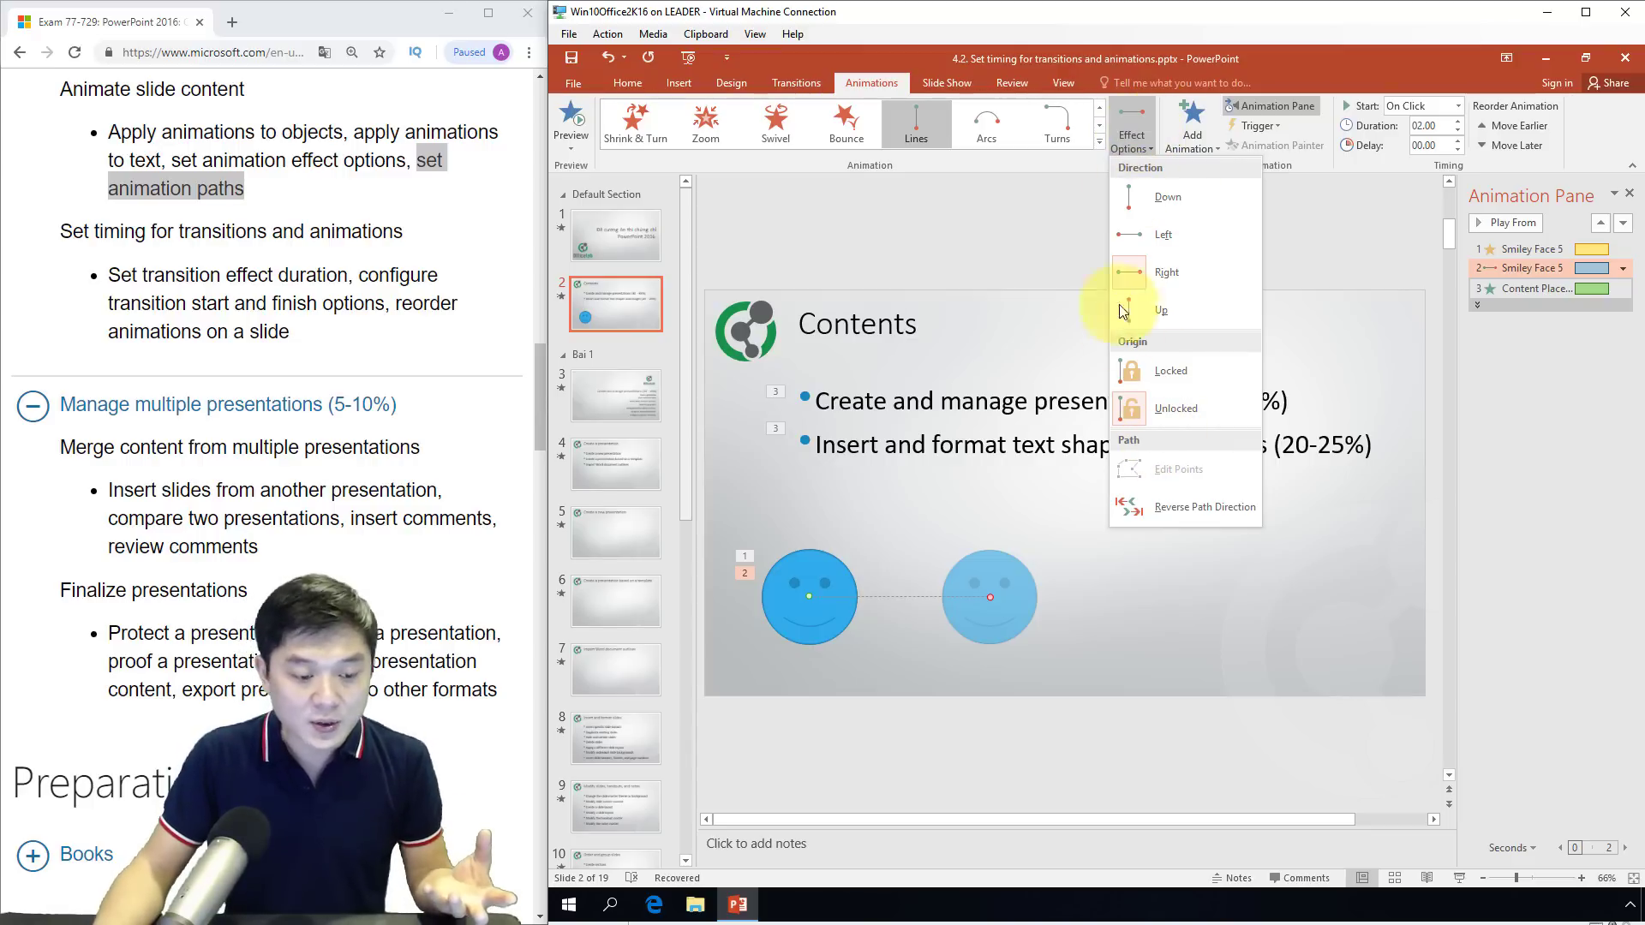
pyautogui.click(1154, 511)
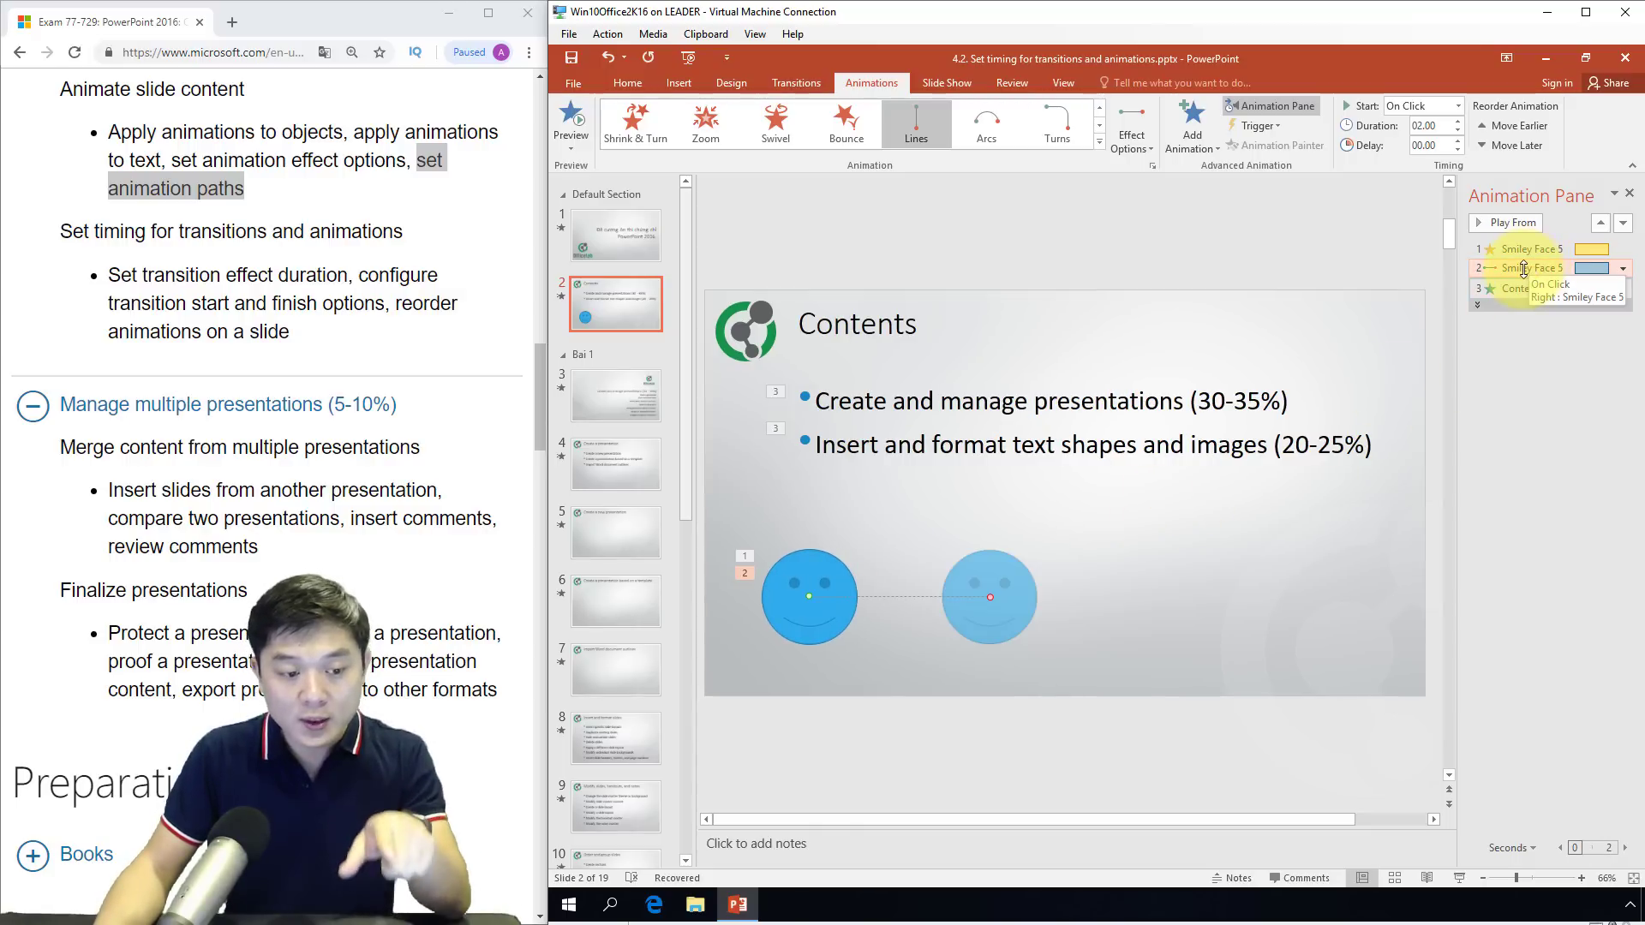
# Change the smiley's motion path from Lines to the Shapes (oval) motion path
pyautogui.click(1096, 147)
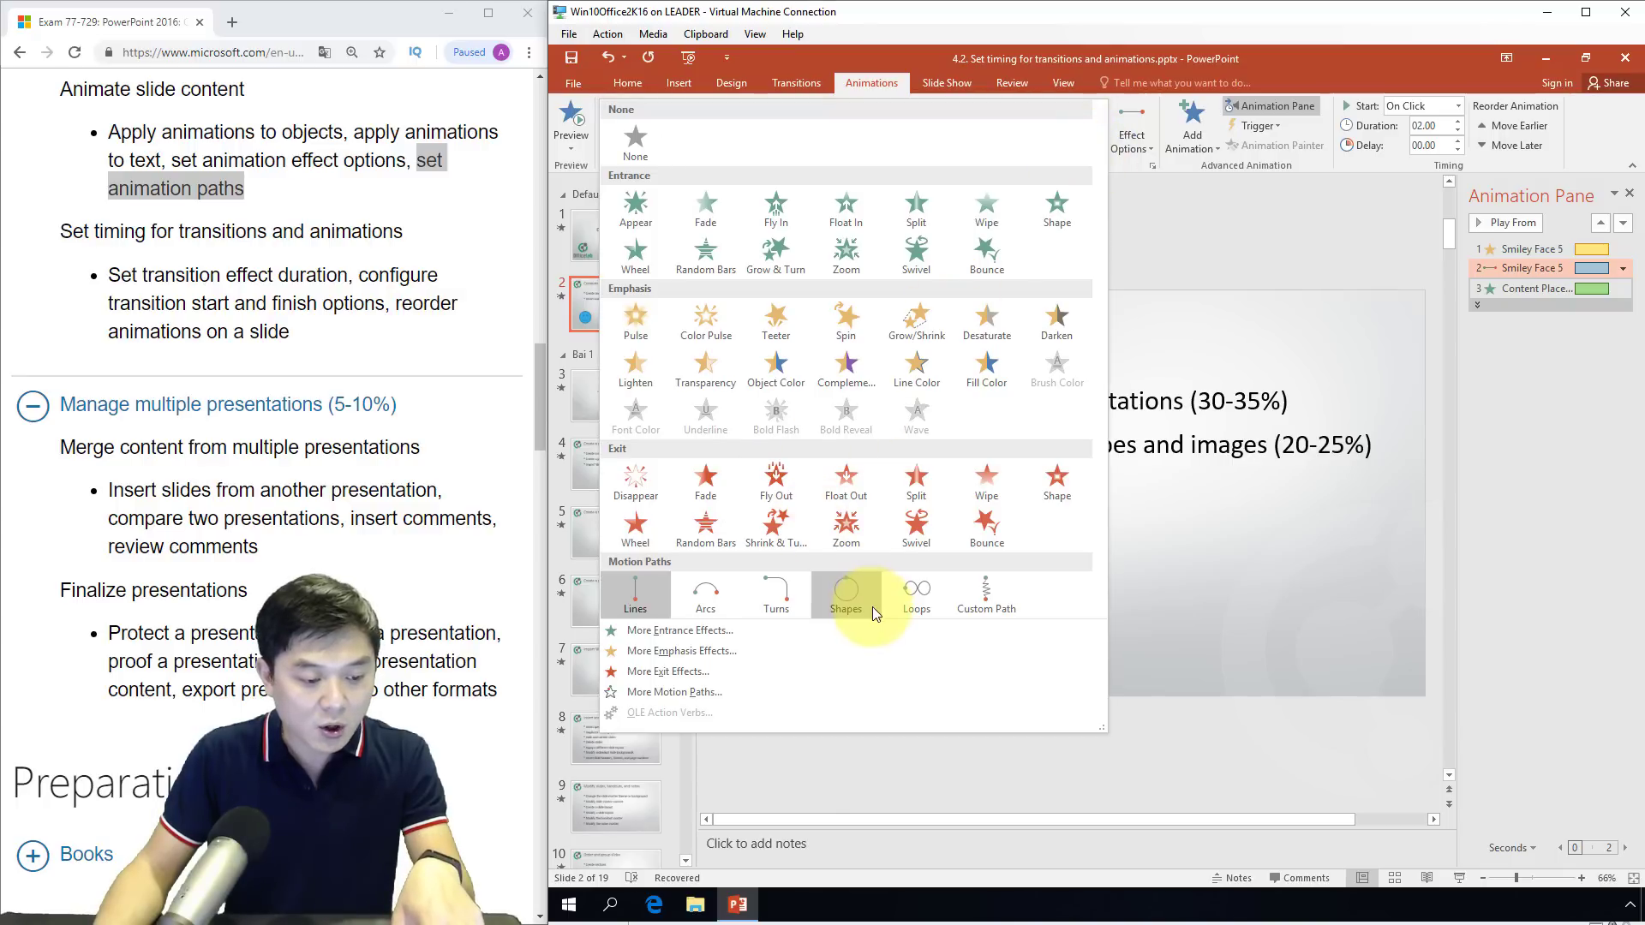
pyautogui.click(848, 598)
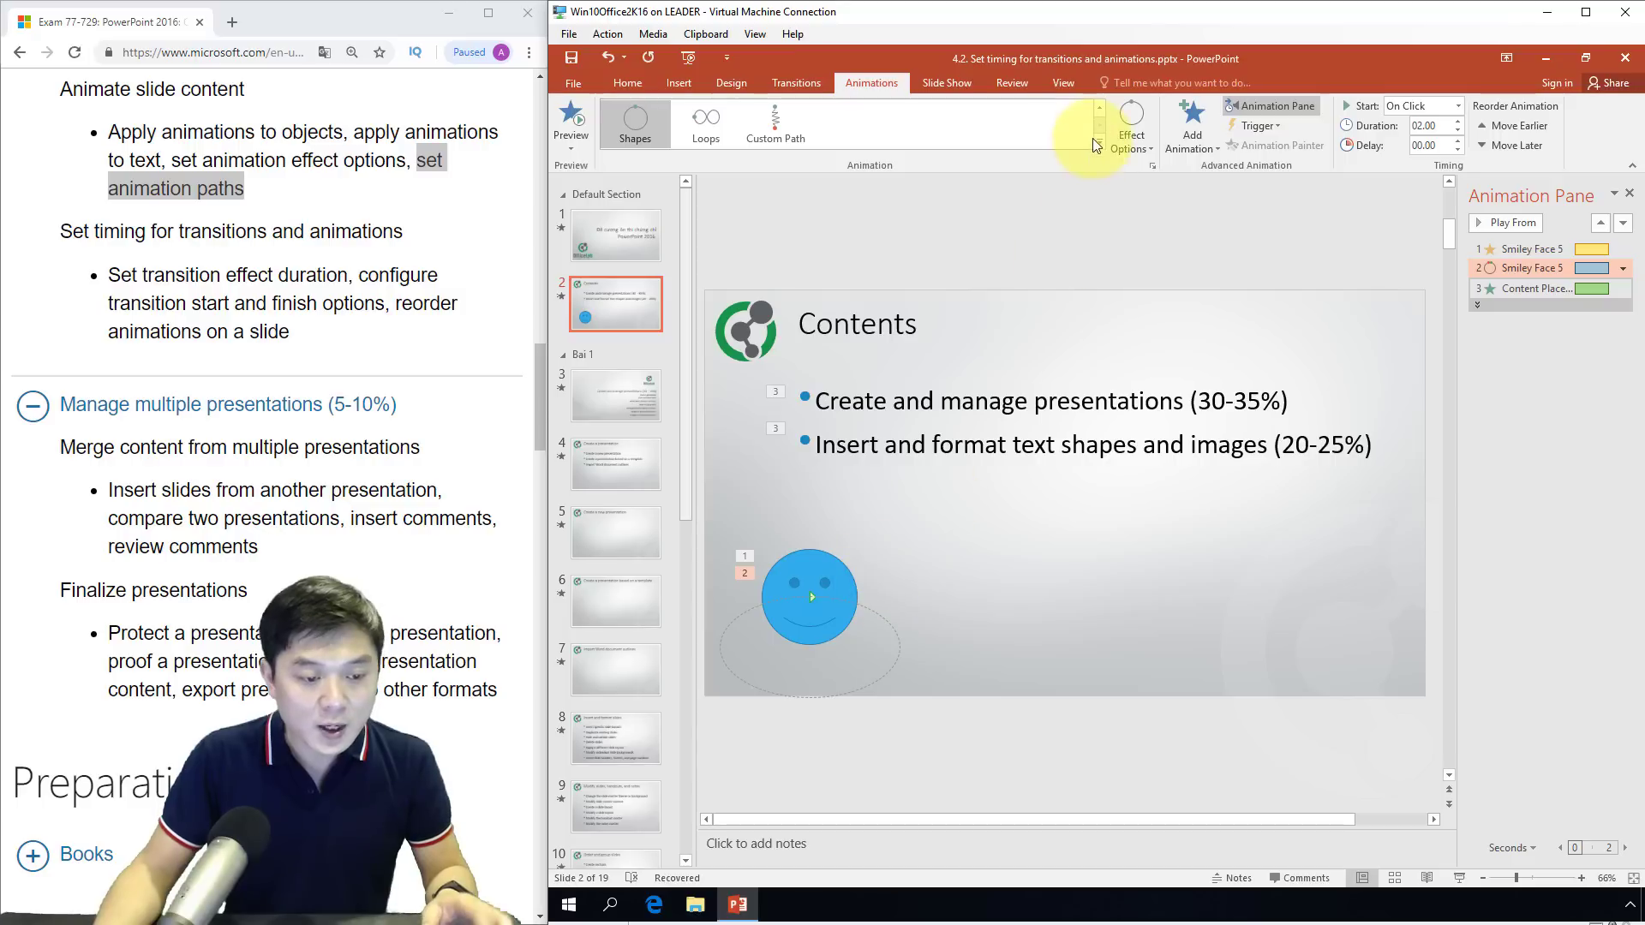
pyautogui.click(1120, 141)
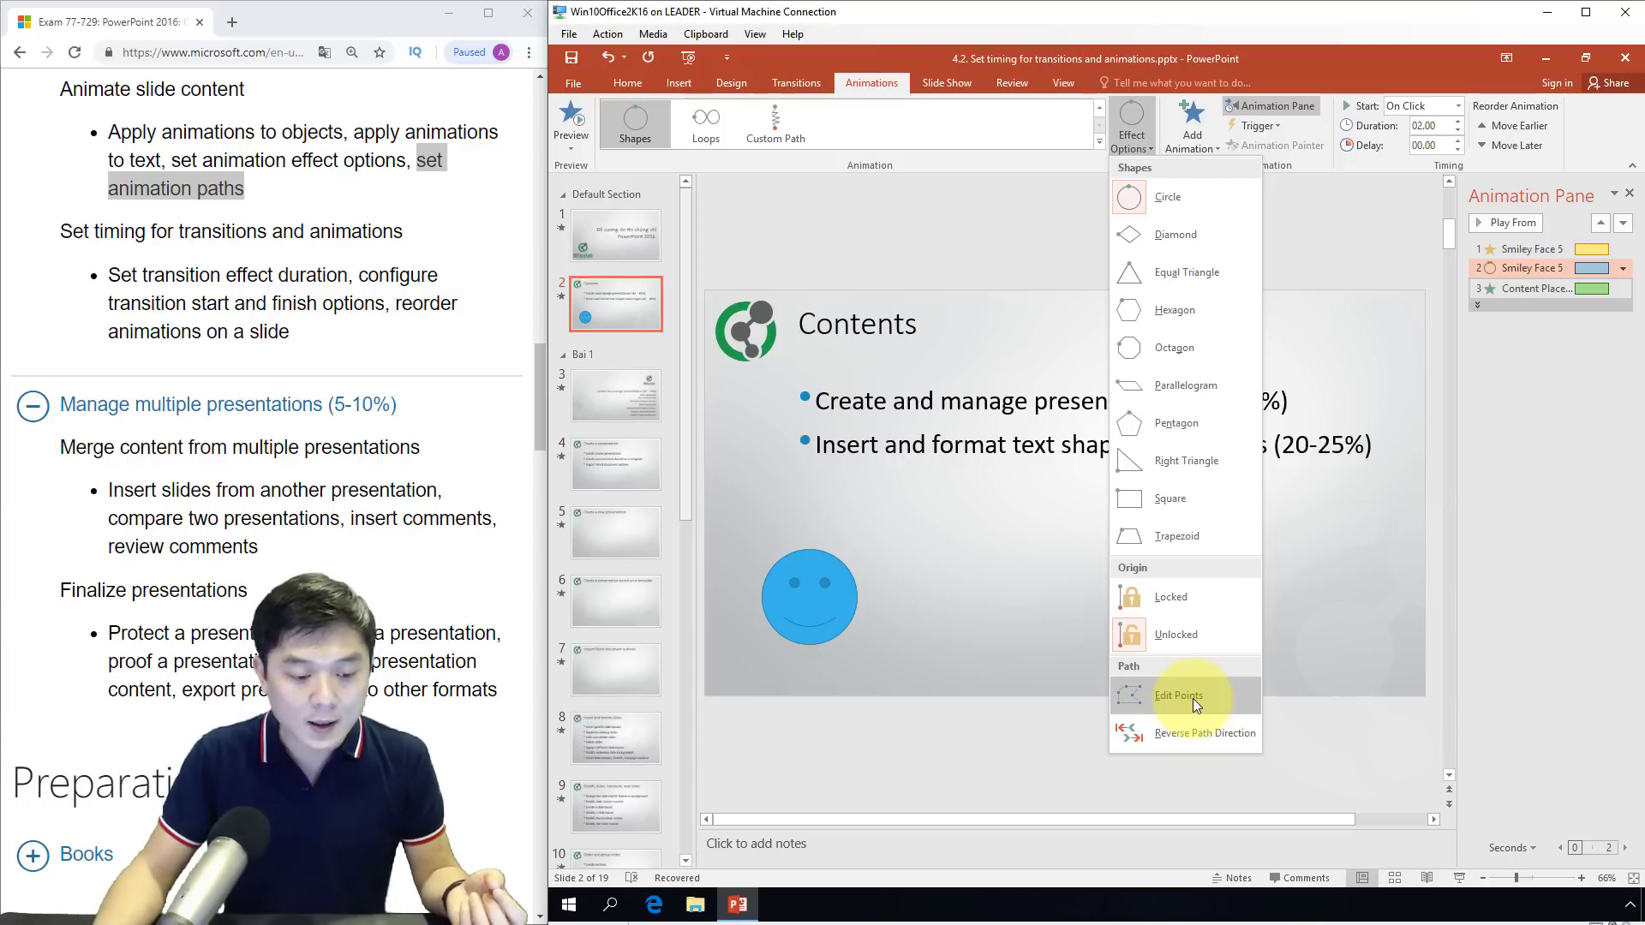
# Use Edit Points on the oval motion path to drag its right vertex further right
pyautogui.click(1192, 698)
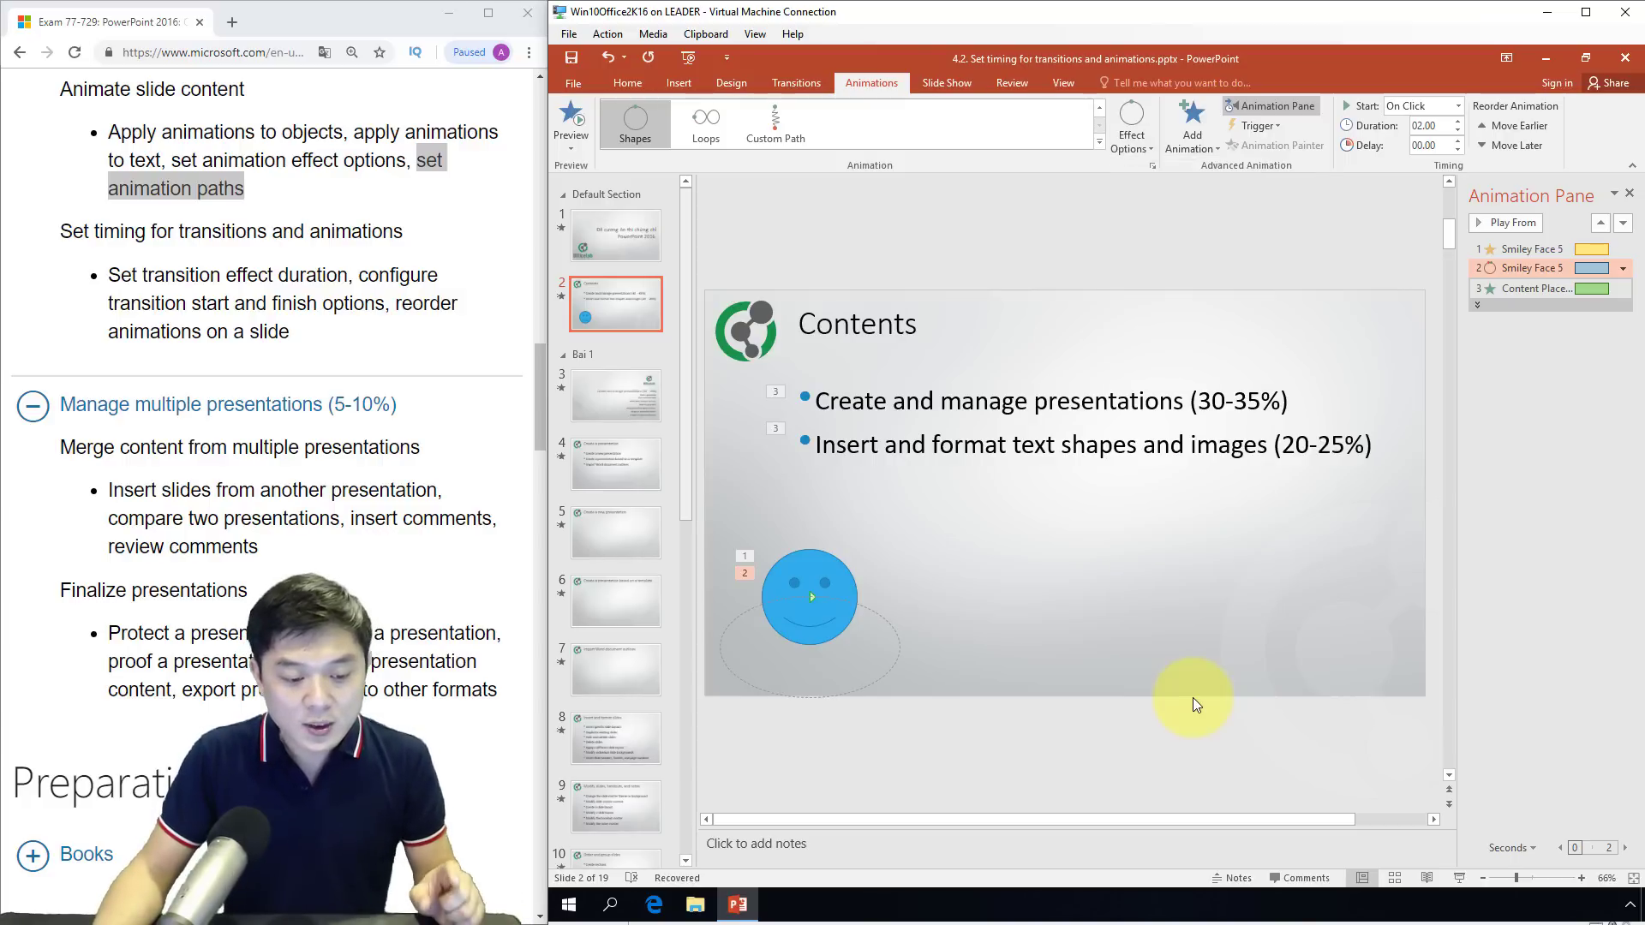
pyautogui.click(898, 649)
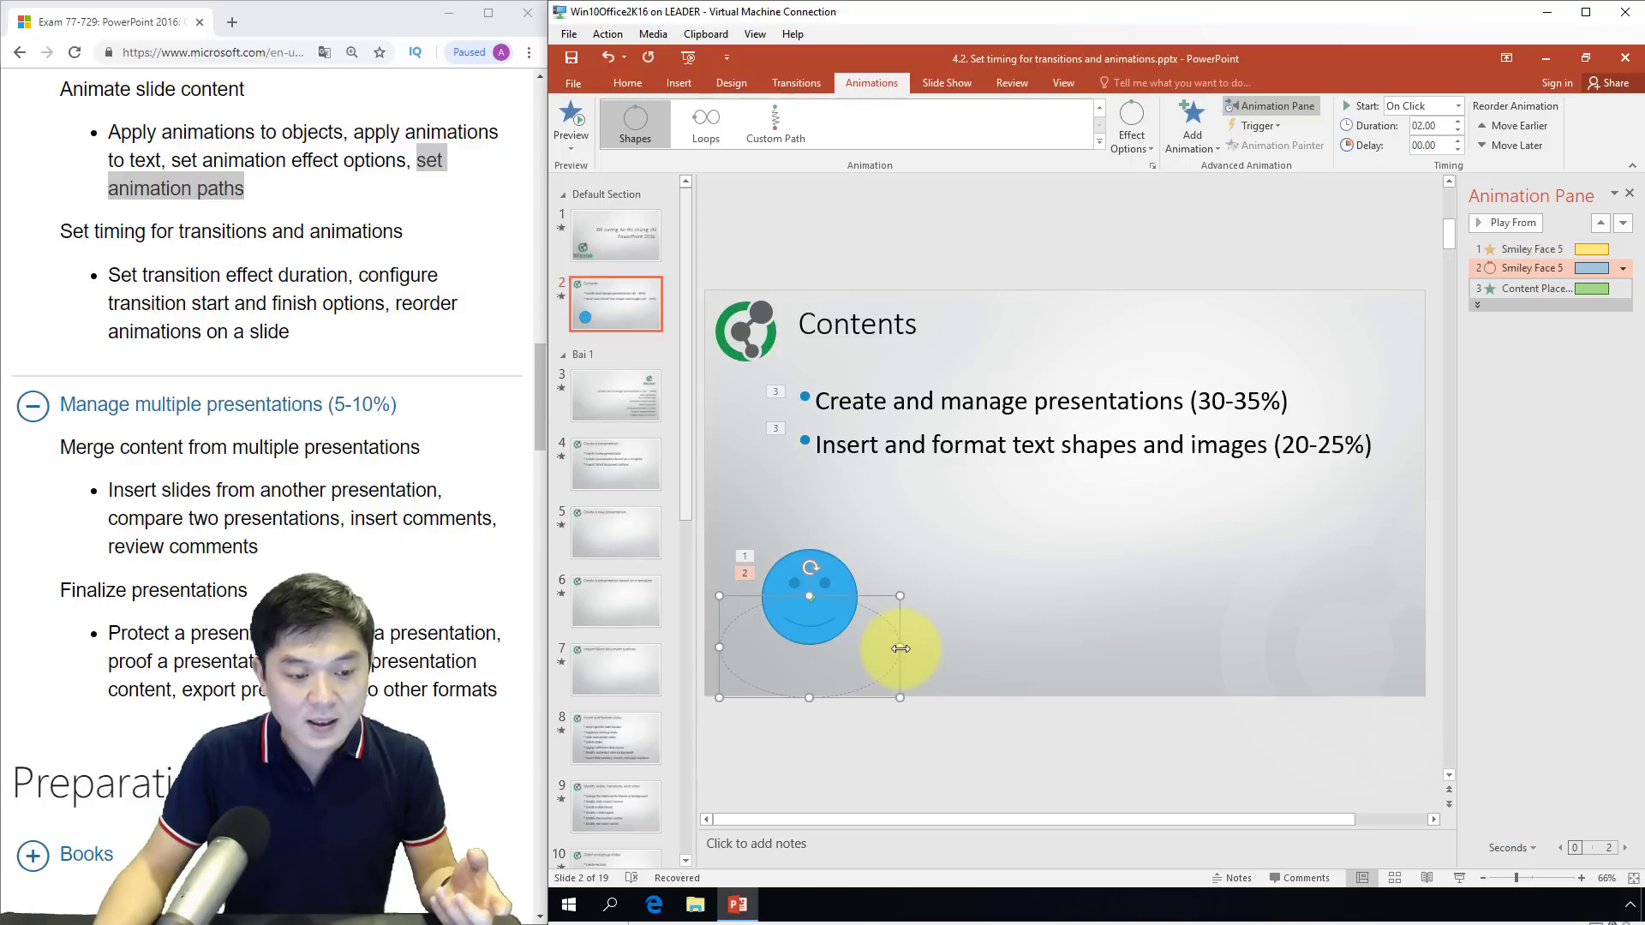
pyautogui.click(1127, 147)
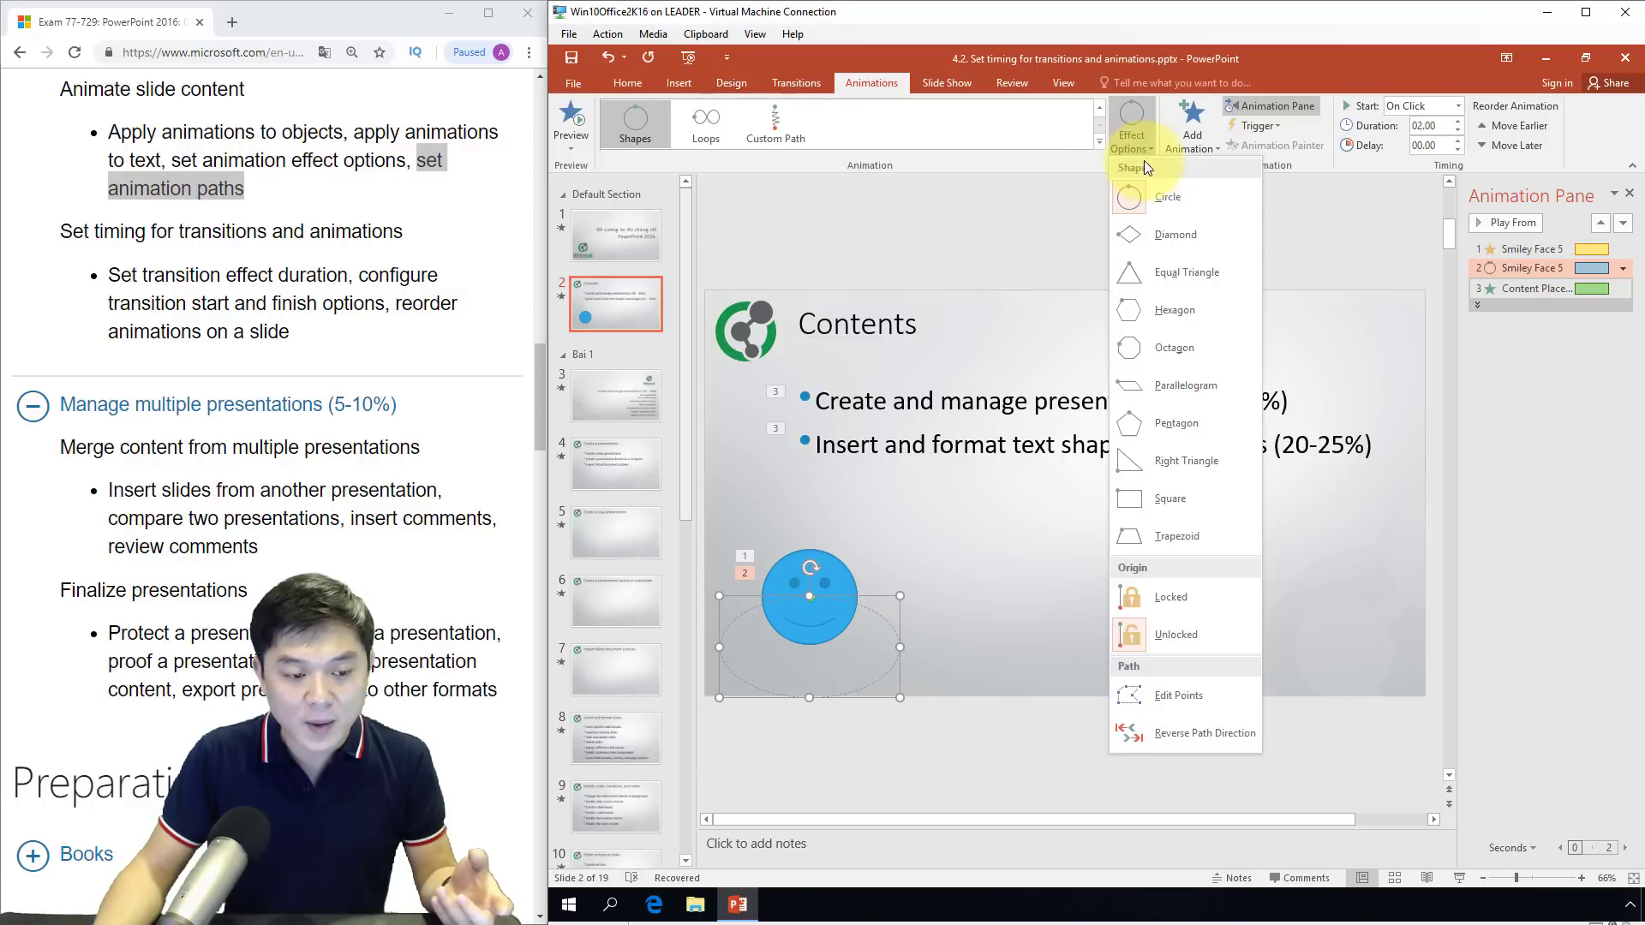
pyautogui.click(1169, 694)
pyautogui.moveTo(903, 650)
pyautogui.mouseDown()
pyautogui.moveTo(1102, 630)
pyautogui.moveTo(1074, 675)
pyautogui.mouseUp()
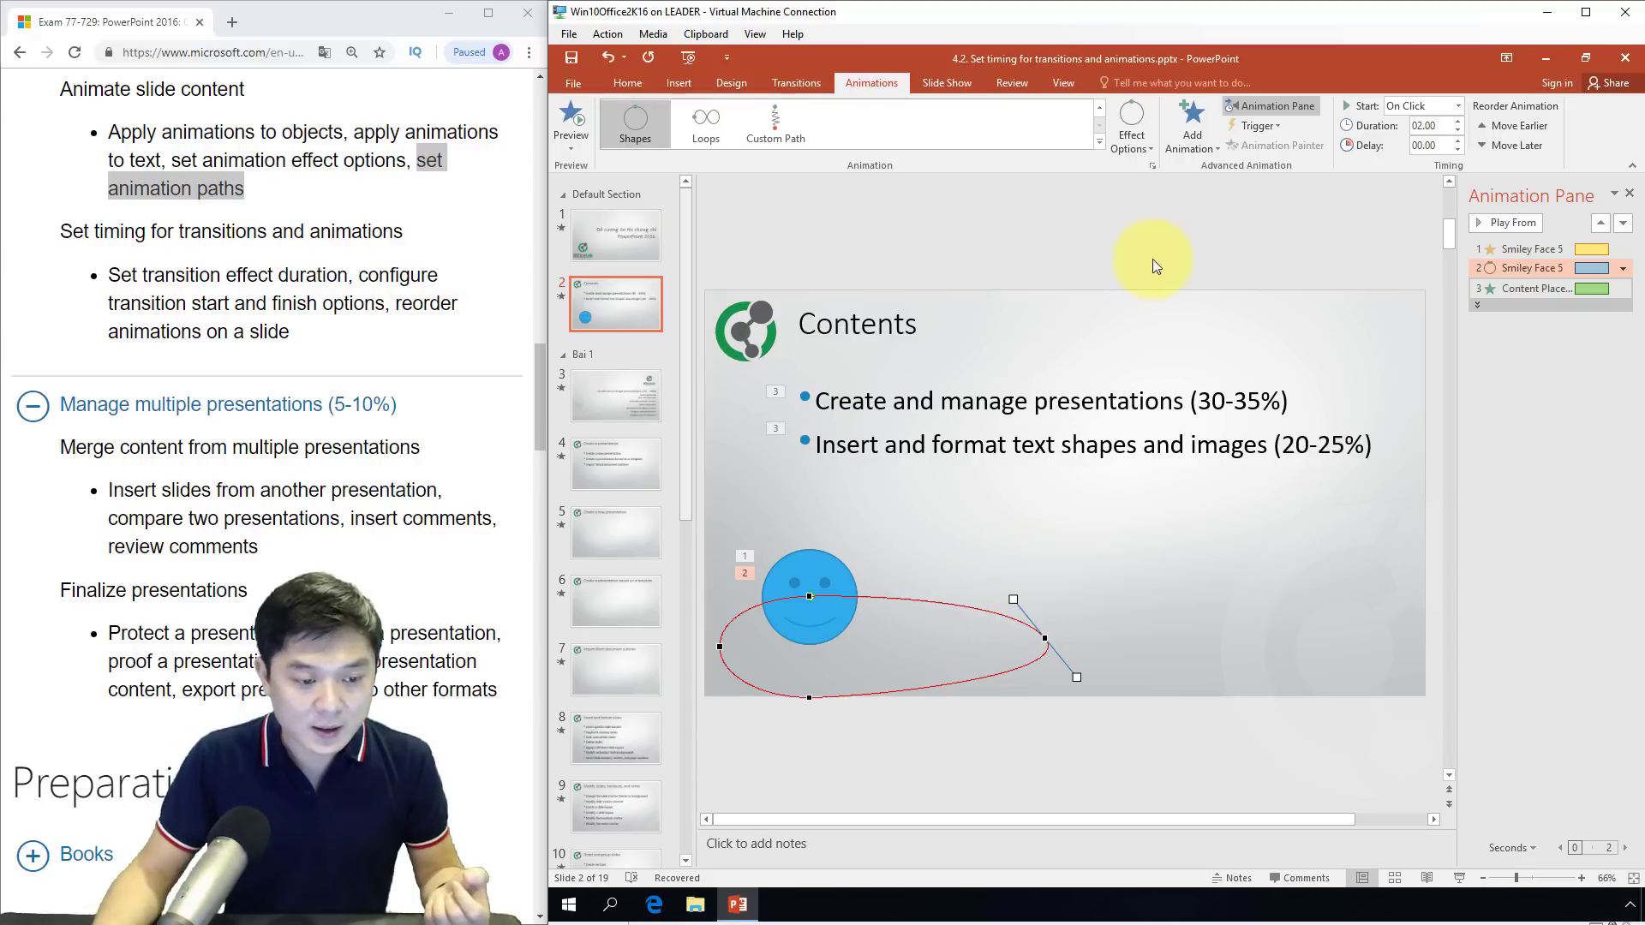
pyautogui.click(1145, 134)
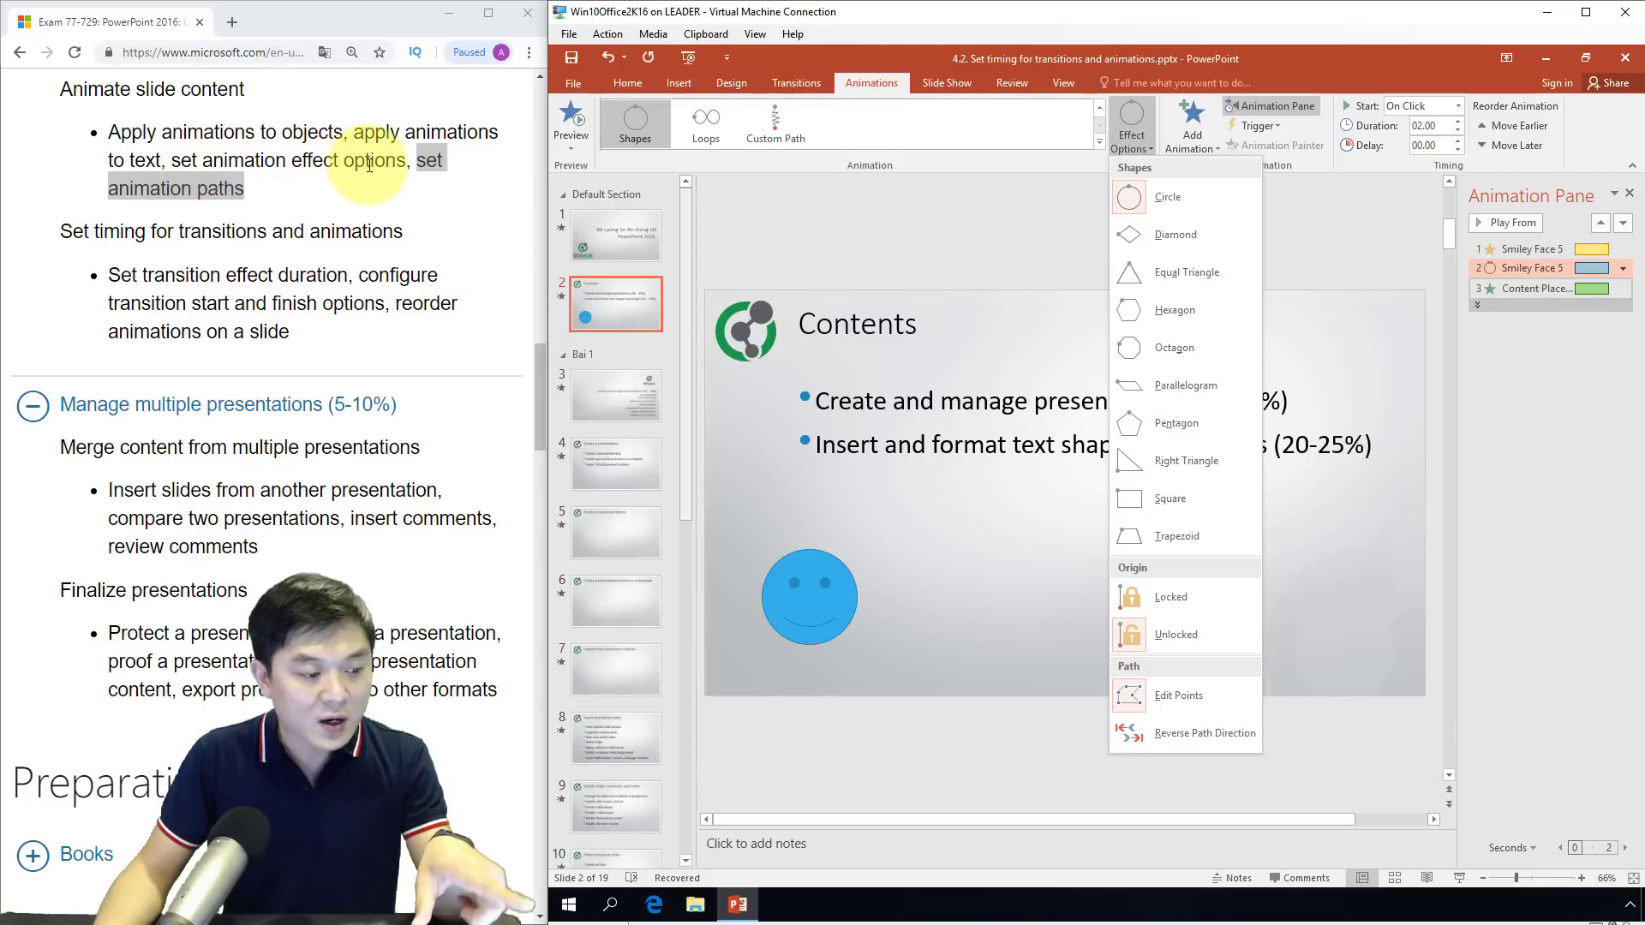
# Set the bulleted text placeholder's Bounce sequence to By Paragraph
pyautogui.click(877, 446)
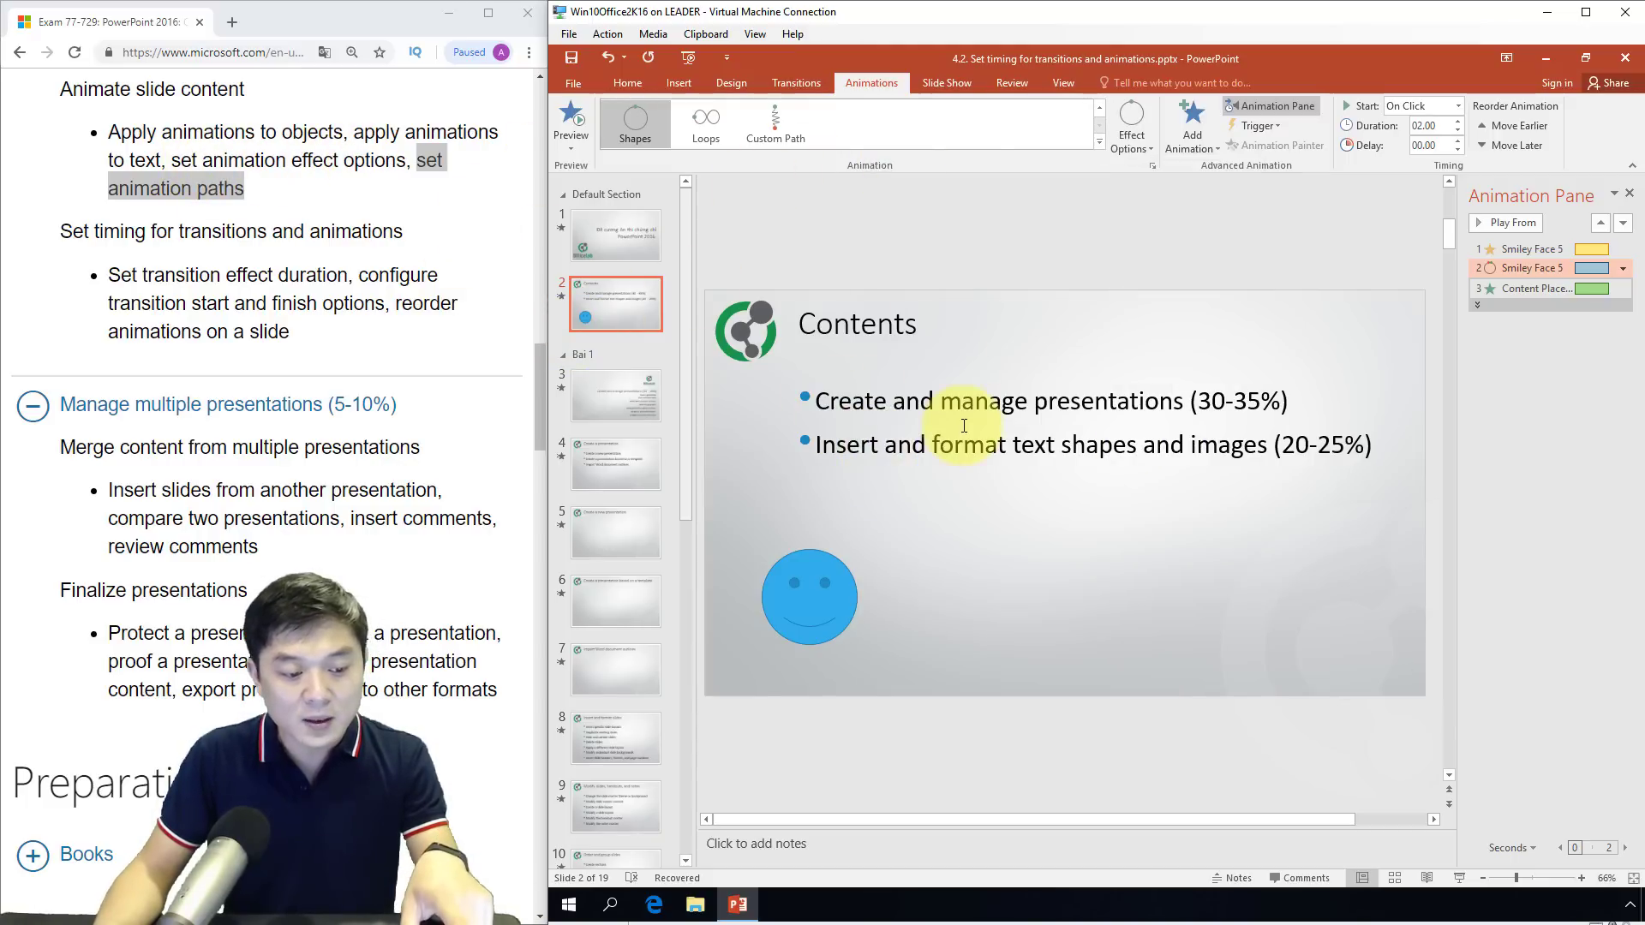
pyautogui.click(962, 444)
pyautogui.click(994, 383)
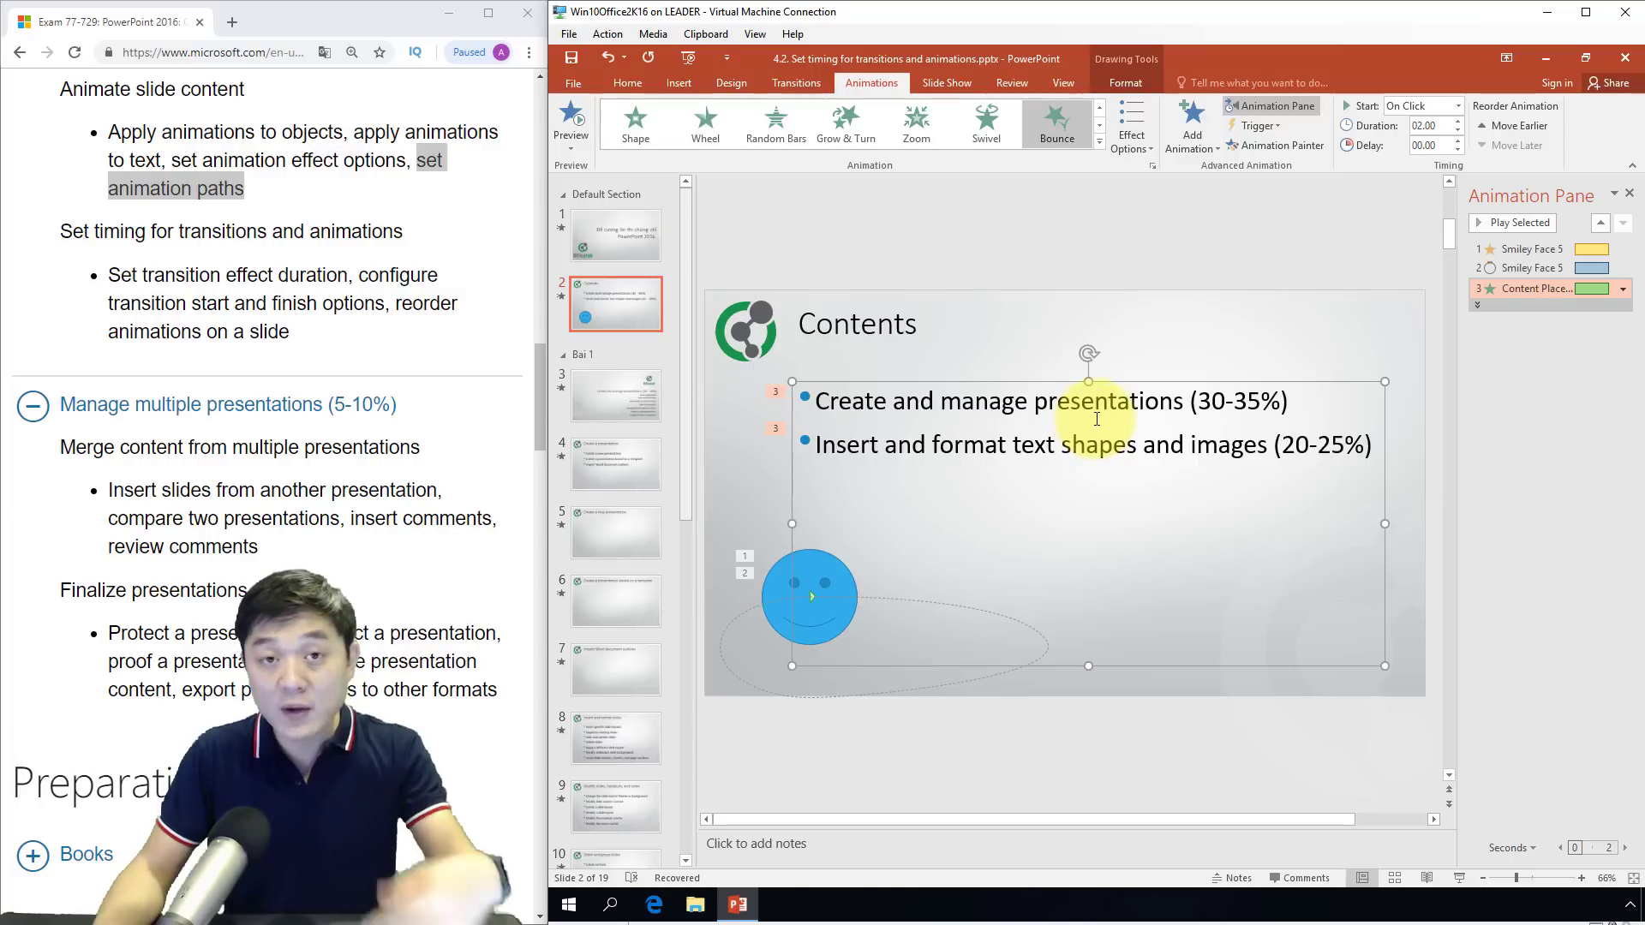
pyautogui.click(1143, 130)
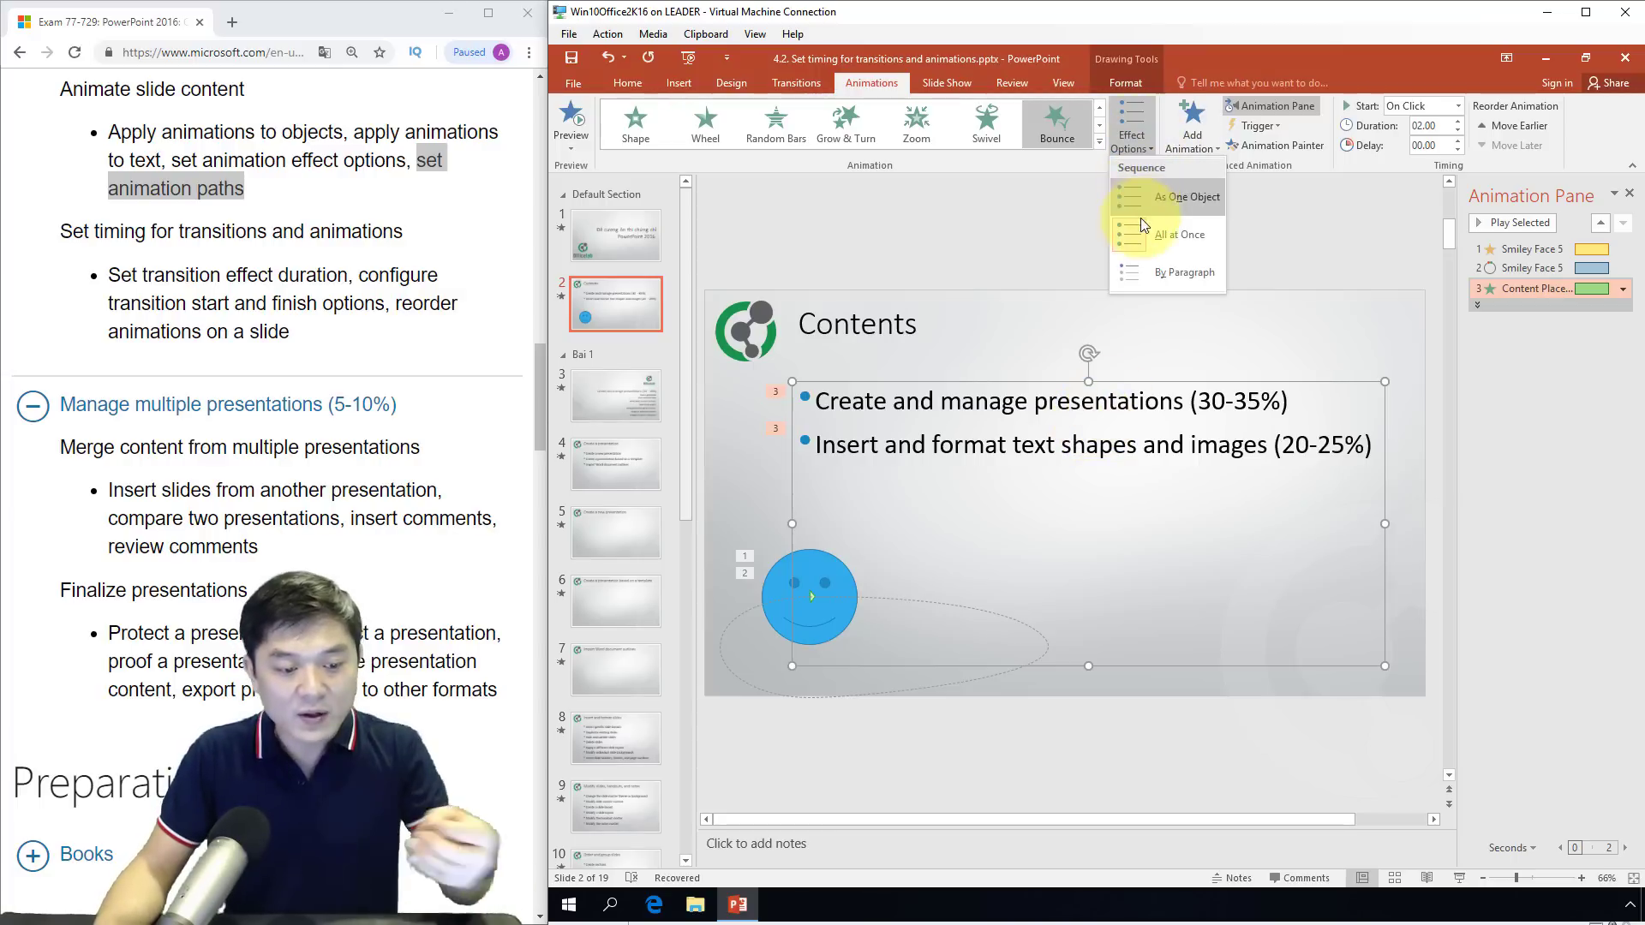
pyautogui.click(1131, 273)
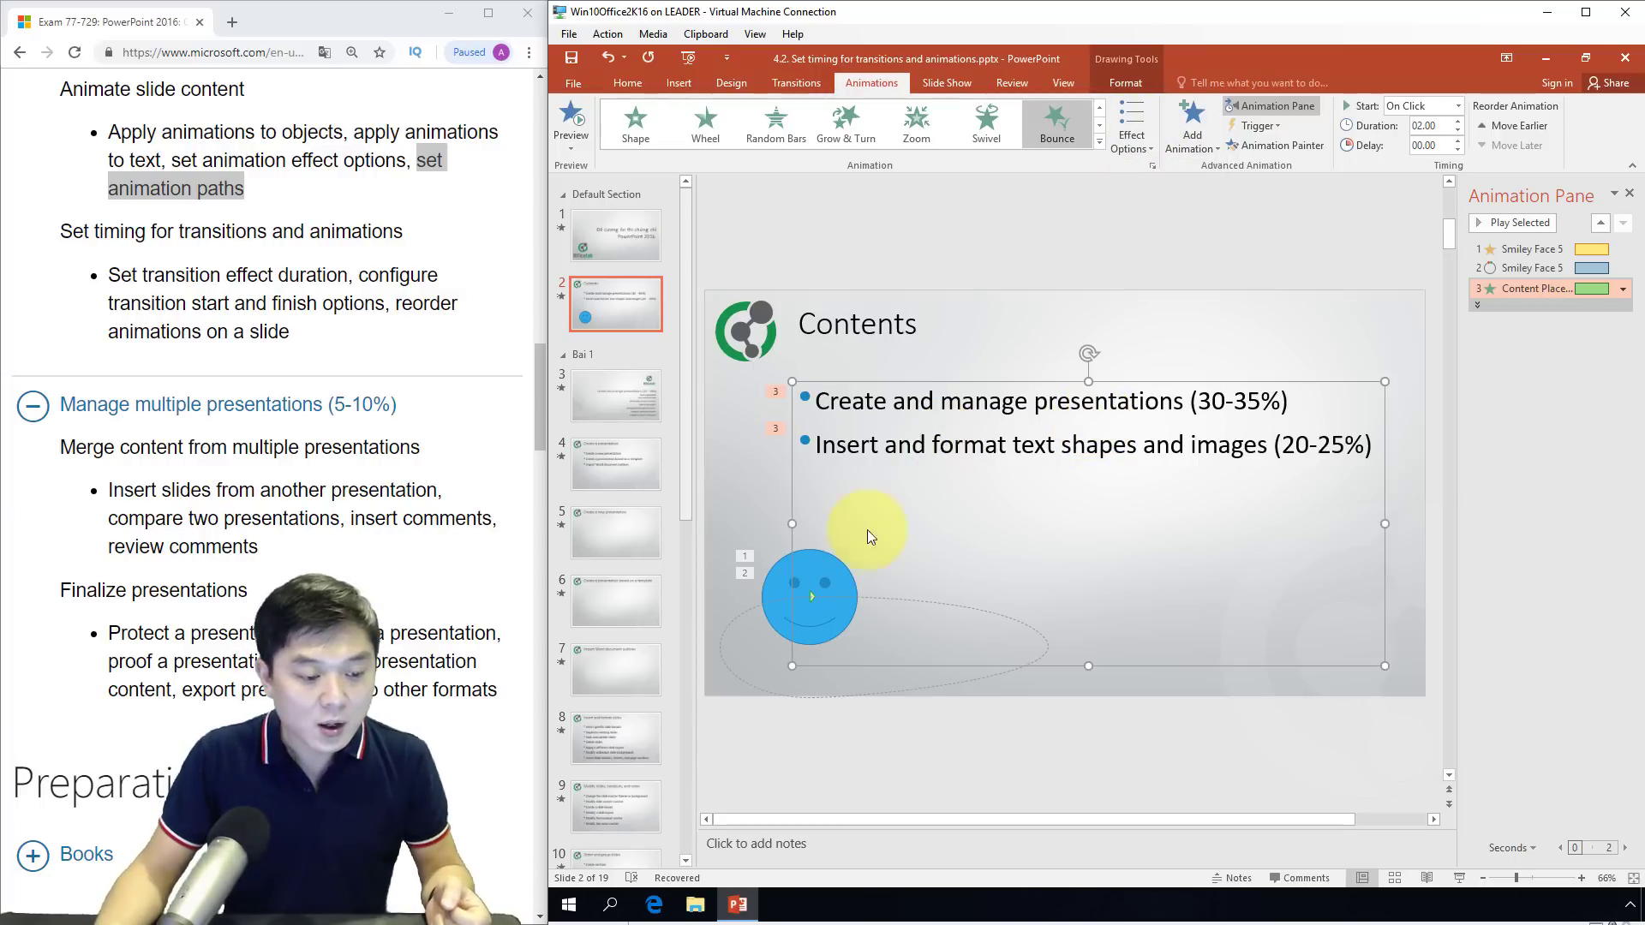
pyautogui.click(814, 590)
pyautogui.click(1518, 250)
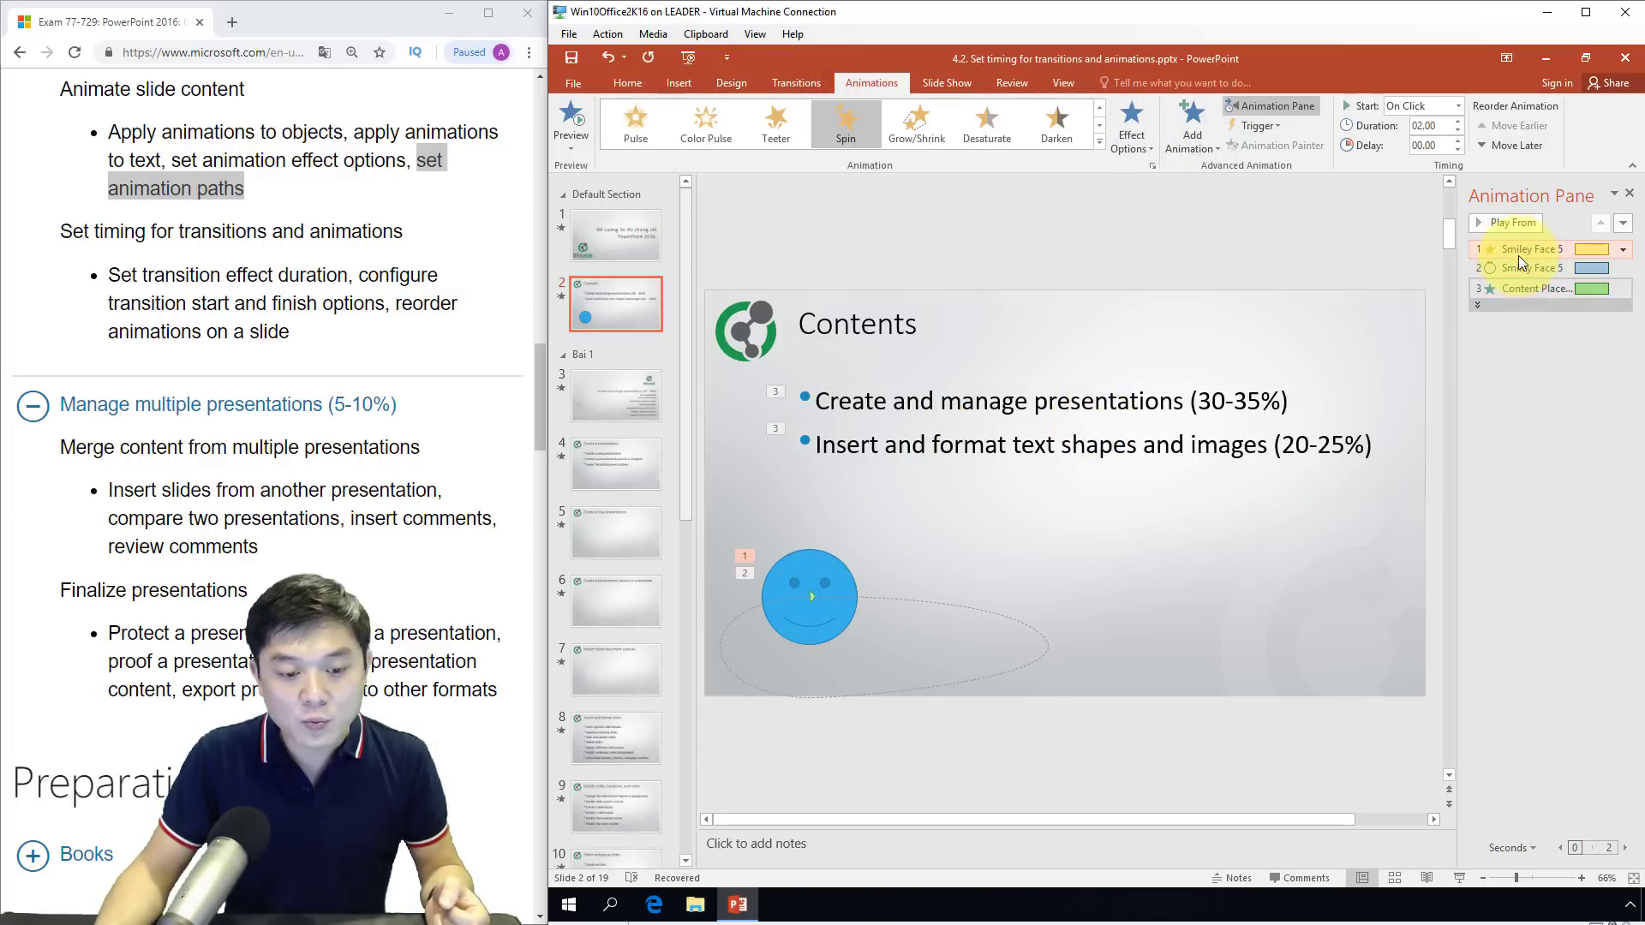
pyautogui.click(1142, 120)
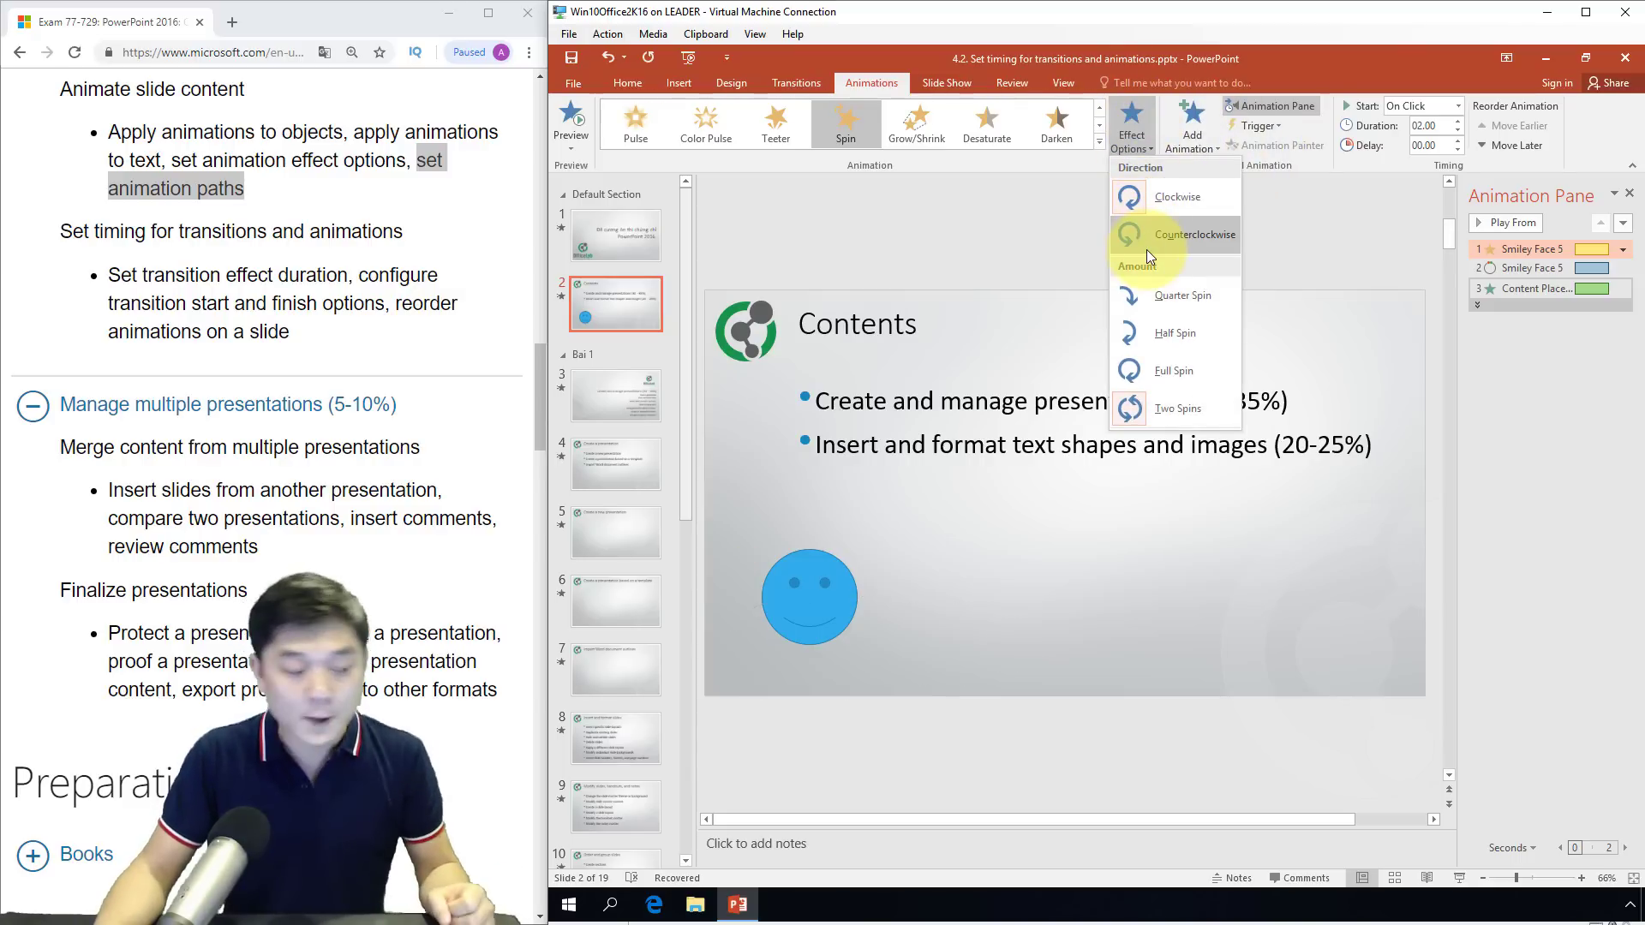
pyautogui.click(857, 385)
pyautogui.click(299, 162)
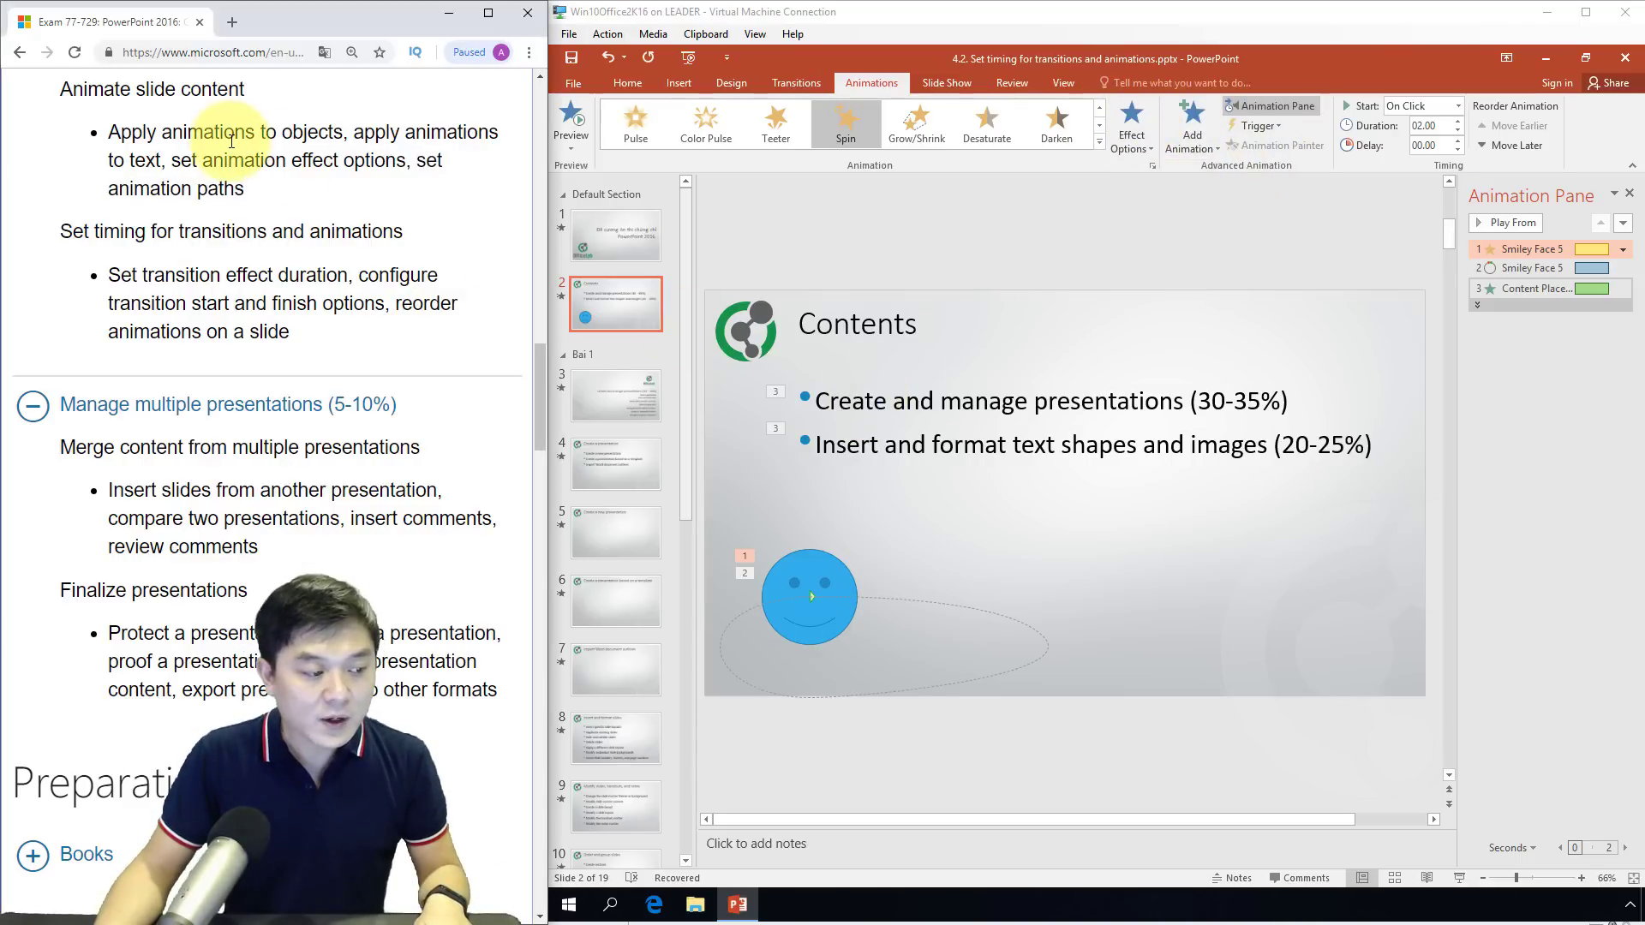
pyautogui.tripleClick(81, 92)
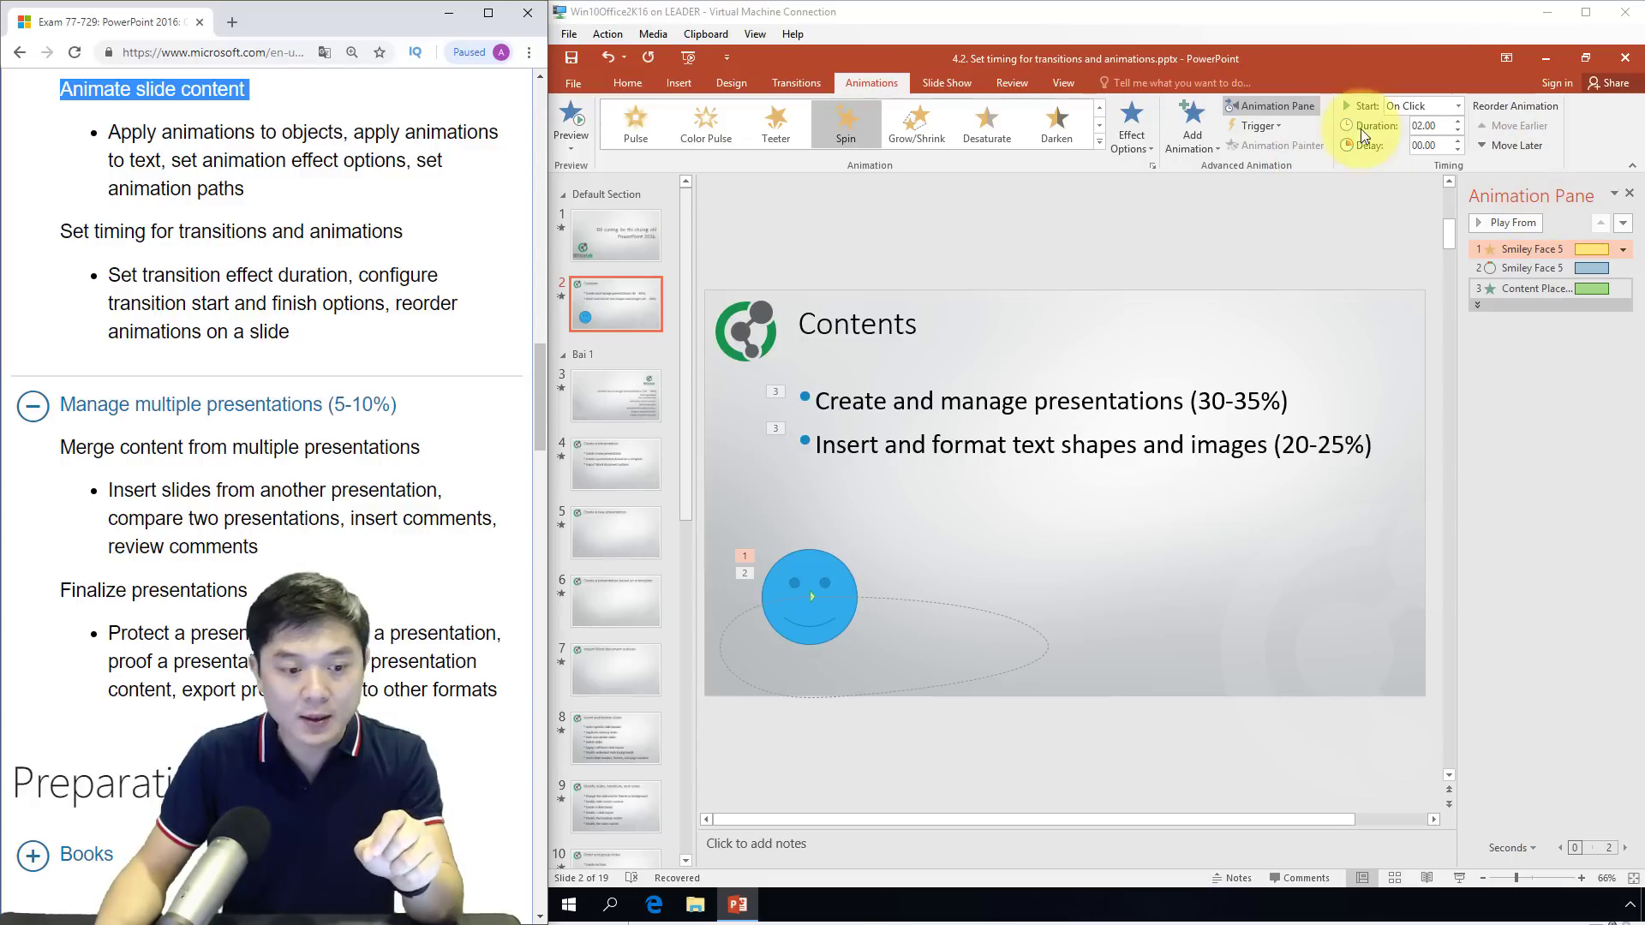
# Review the Animation Pane entries for the smiley's Spin and the bullets' Bounce
pyautogui.click(1293, 106)
pyautogui.click(1293, 107)
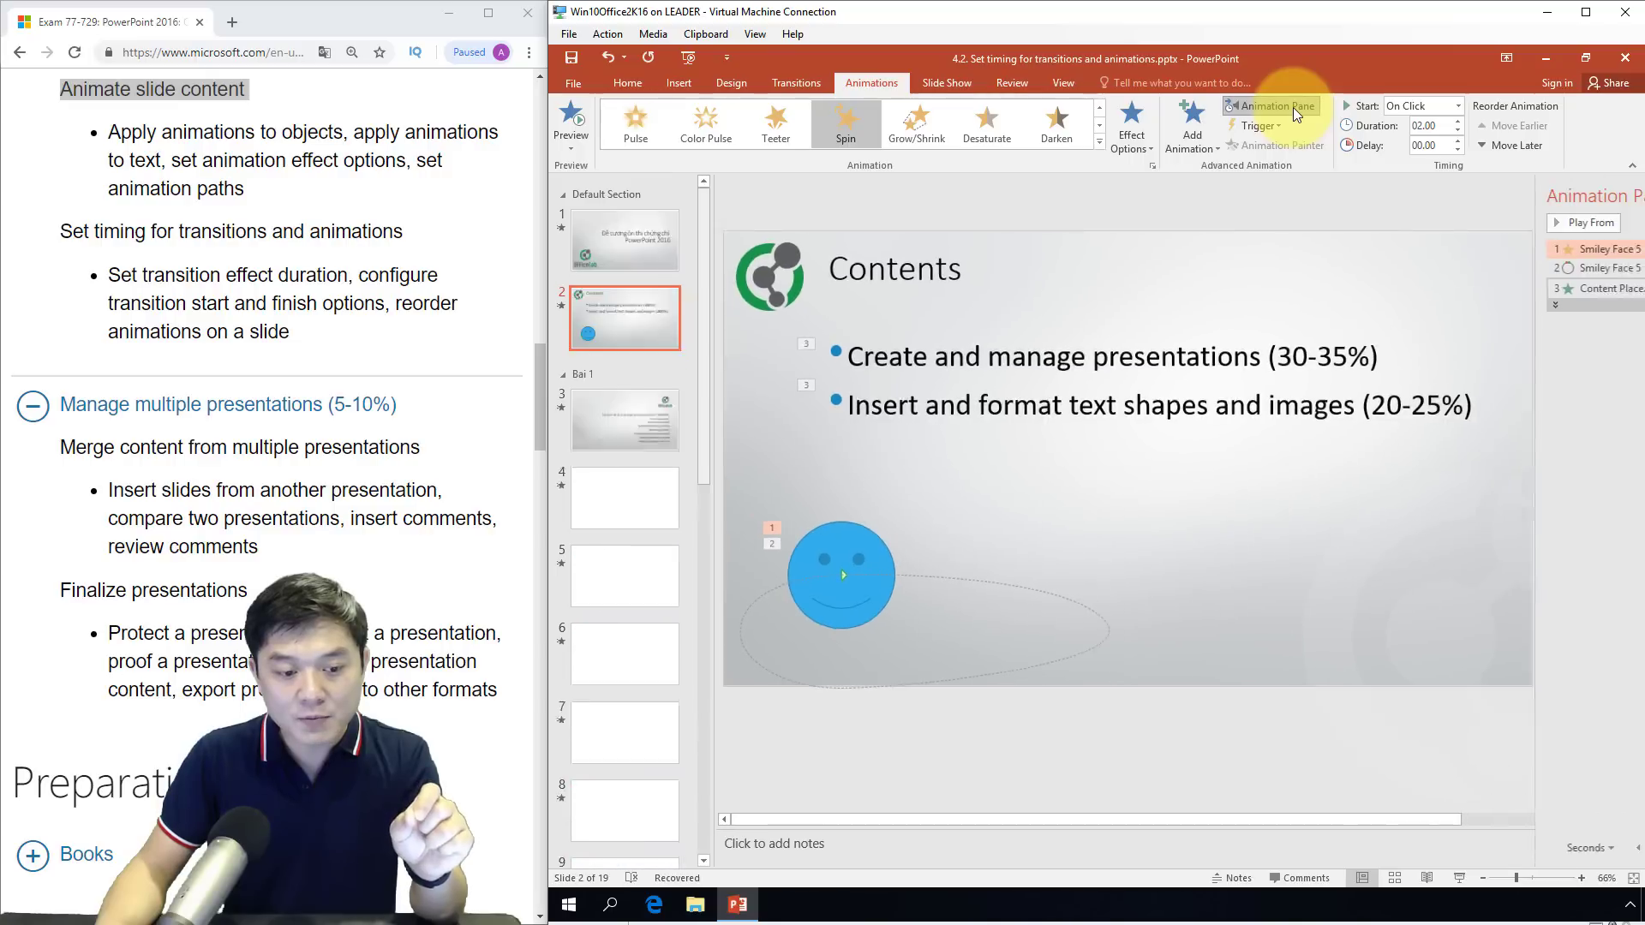
pyautogui.click(1524, 257)
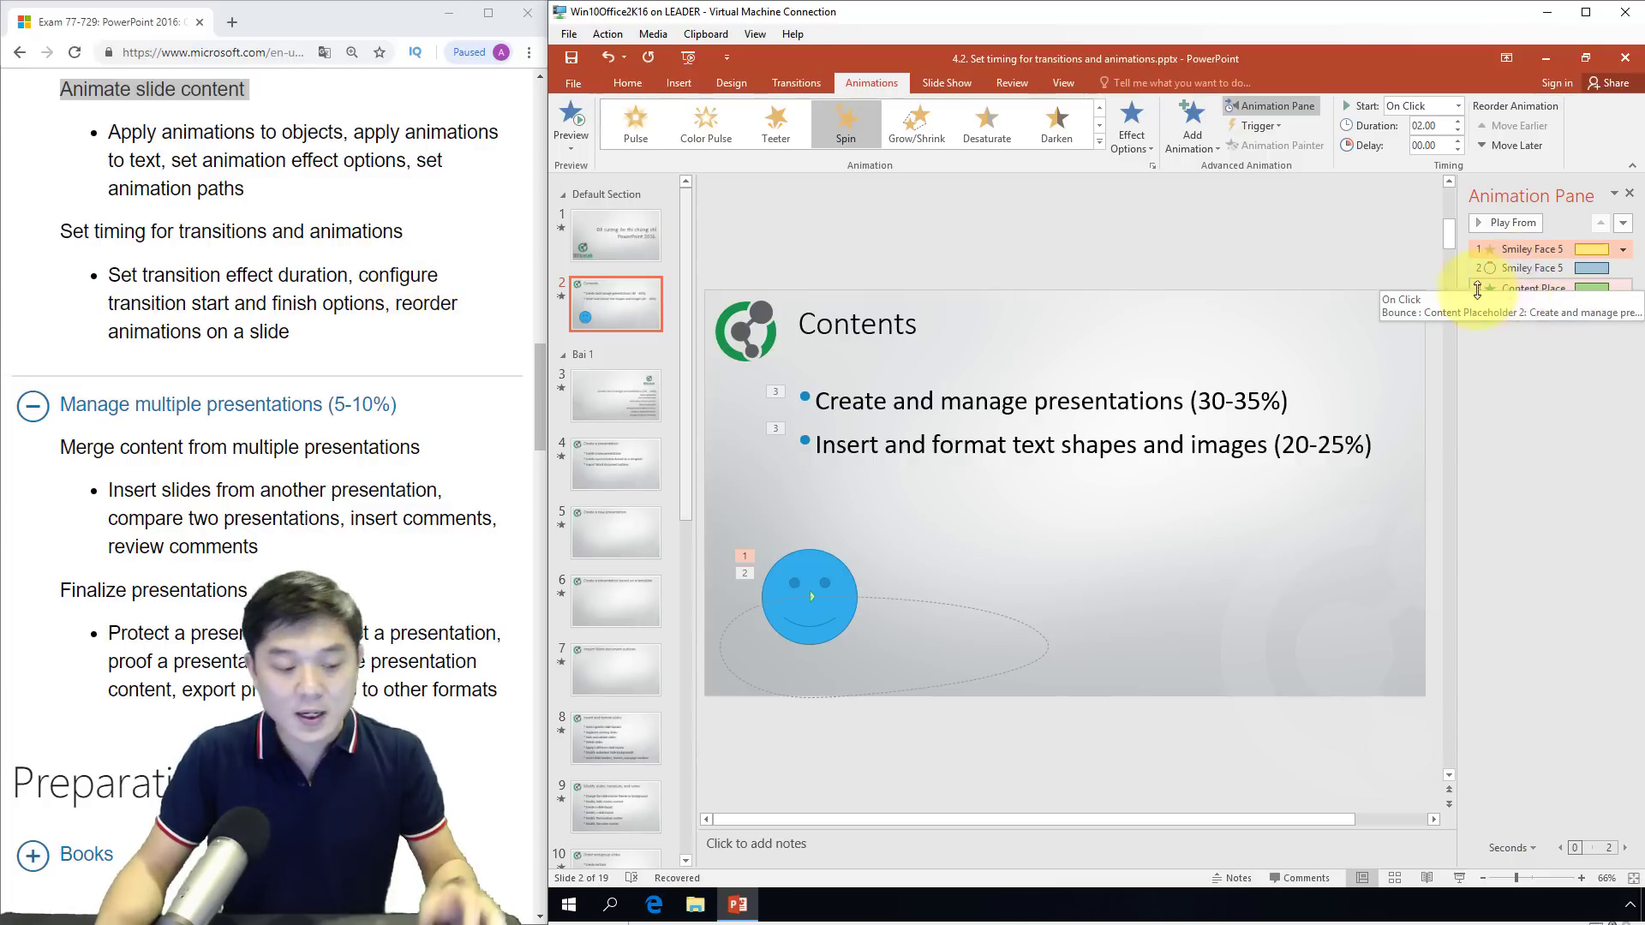
pyautogui.click(954, 433)
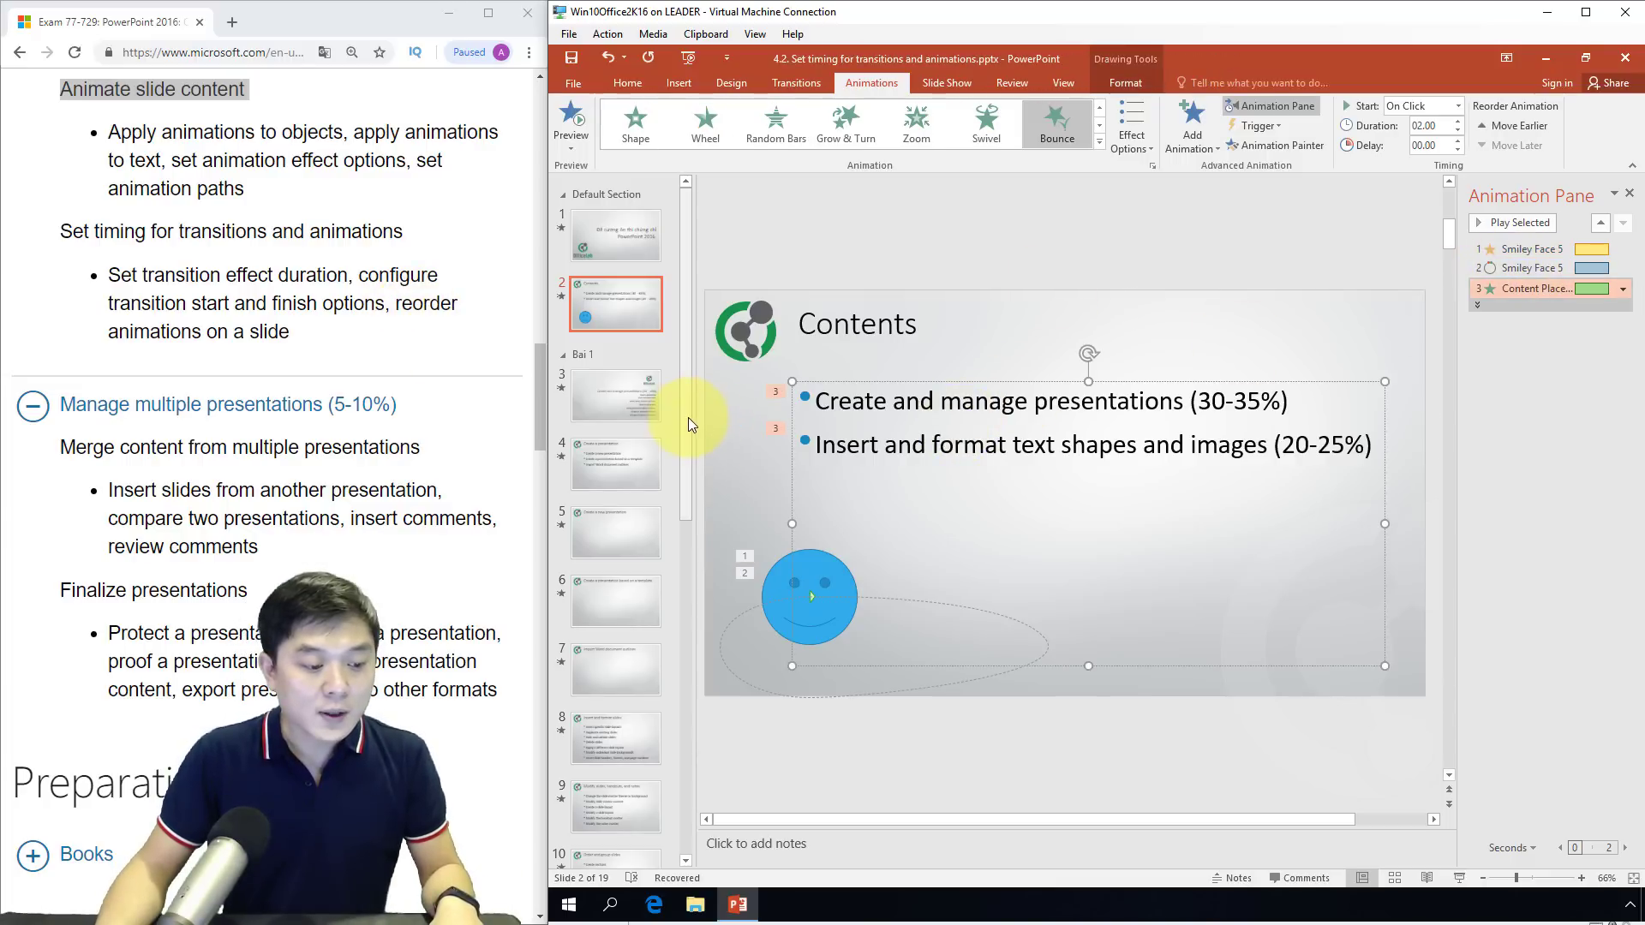
pyautogui.click(674, 506)
# Scroll the thumbnail pane down and go to slide 19
pyautogui.scroll(-5, 660, 617)
pyautogui.scroll(-5, 648, 754)
pyautogui.click(640, 821)
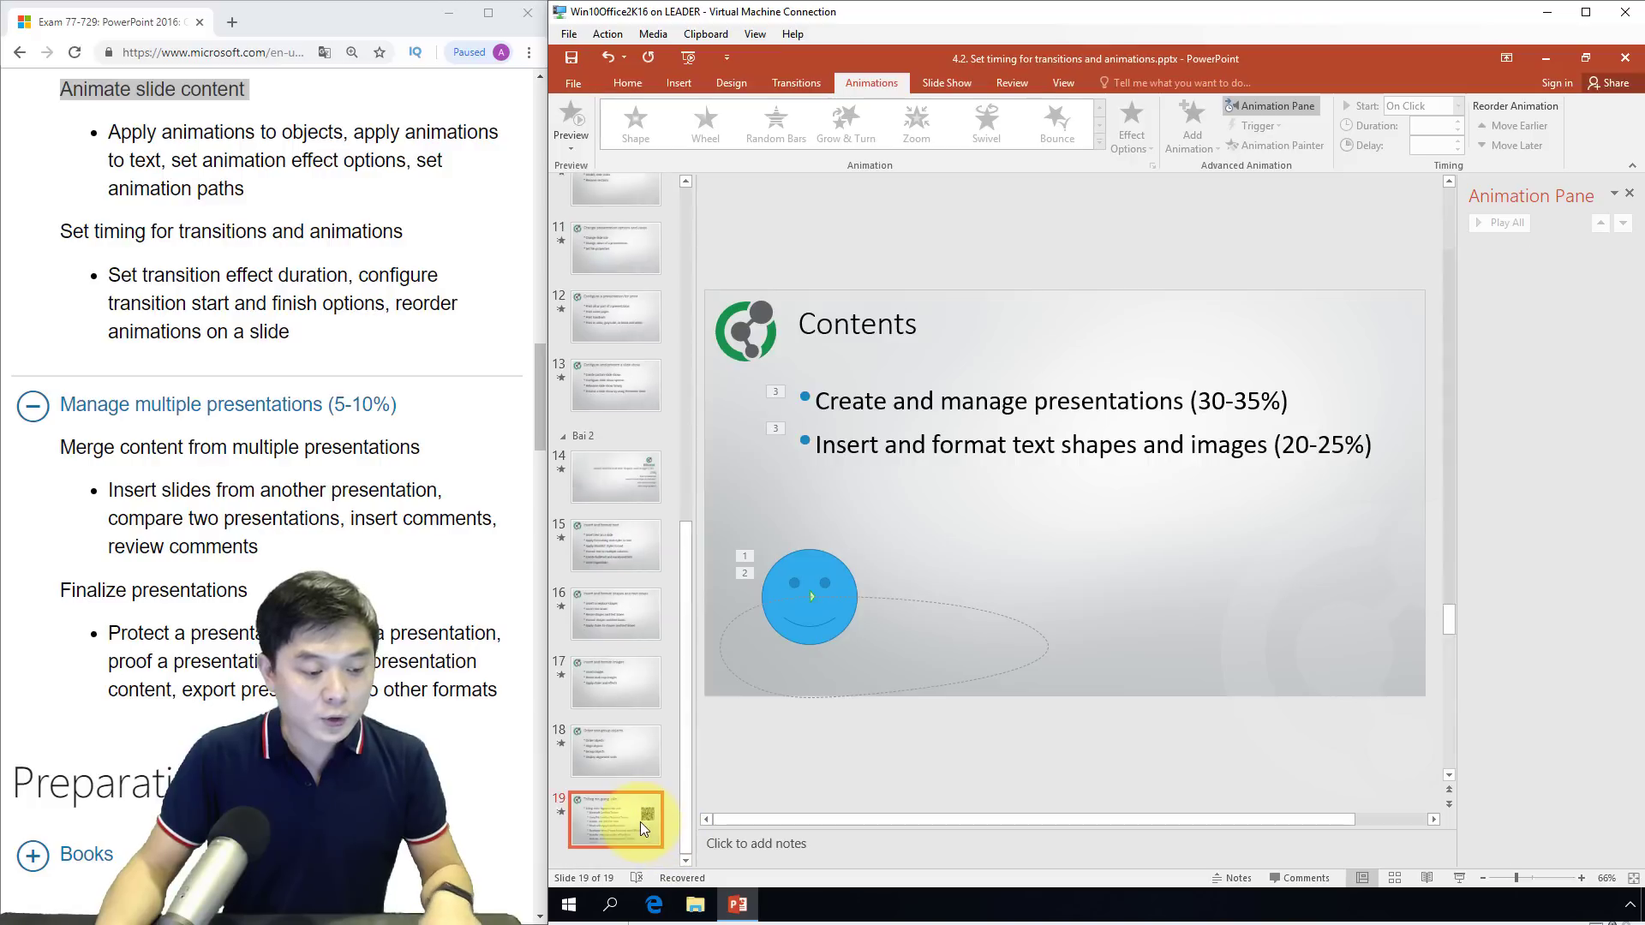
# Present the deck full screen from the current slide, slide 19 with the instructor information
pyautogui.hotkey('shift', 'F5')
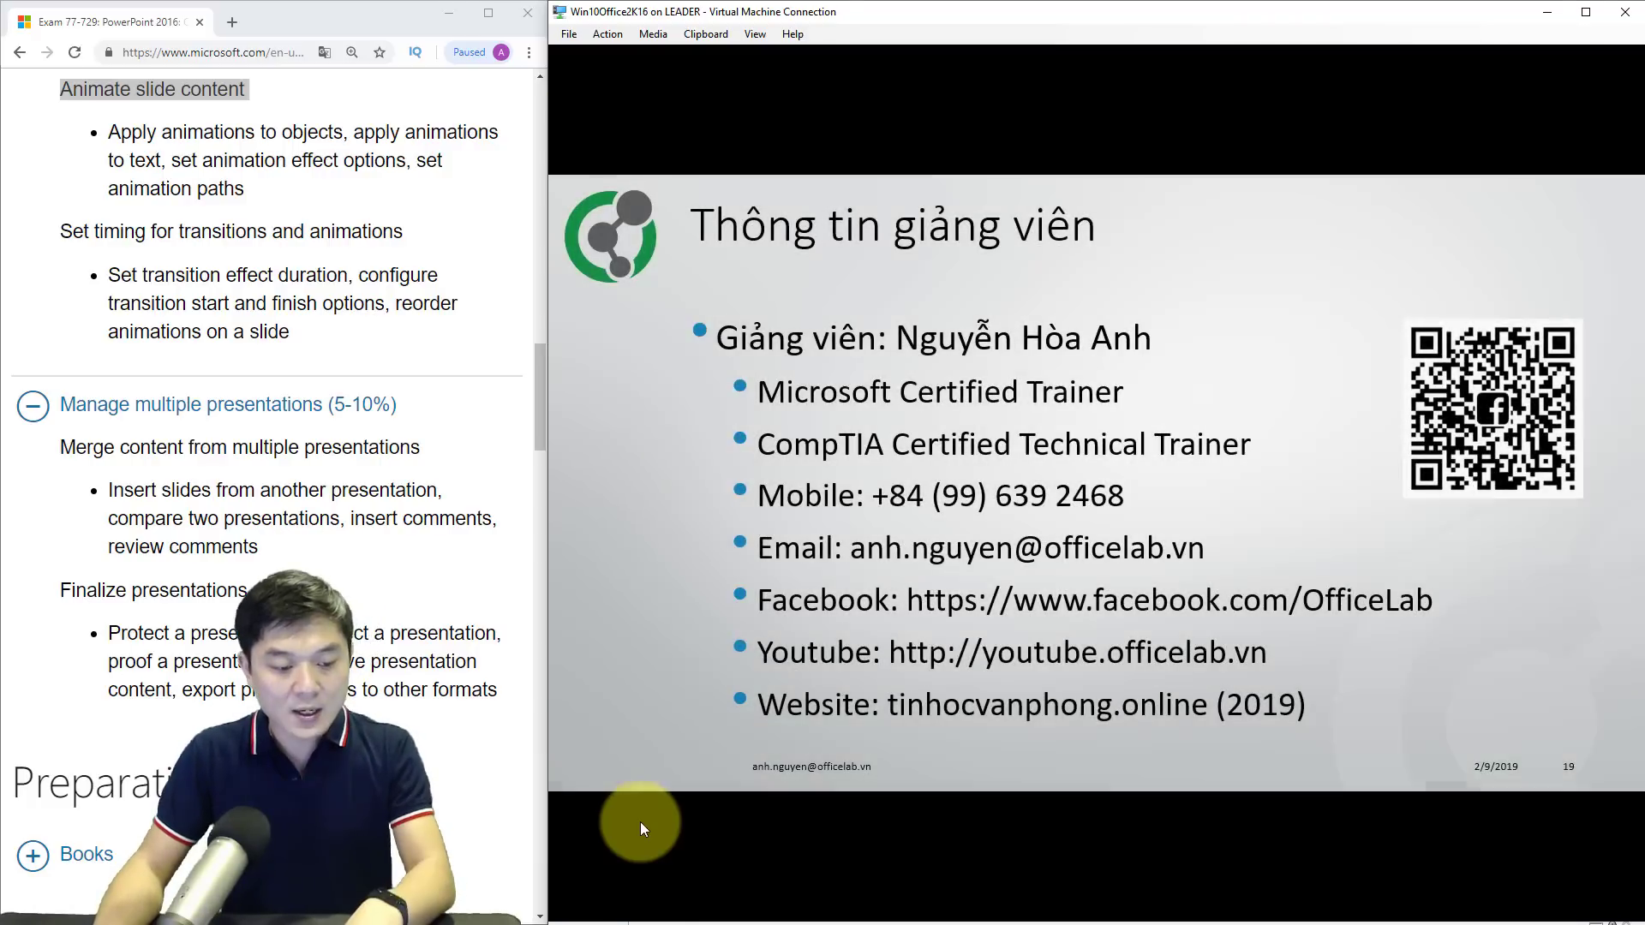